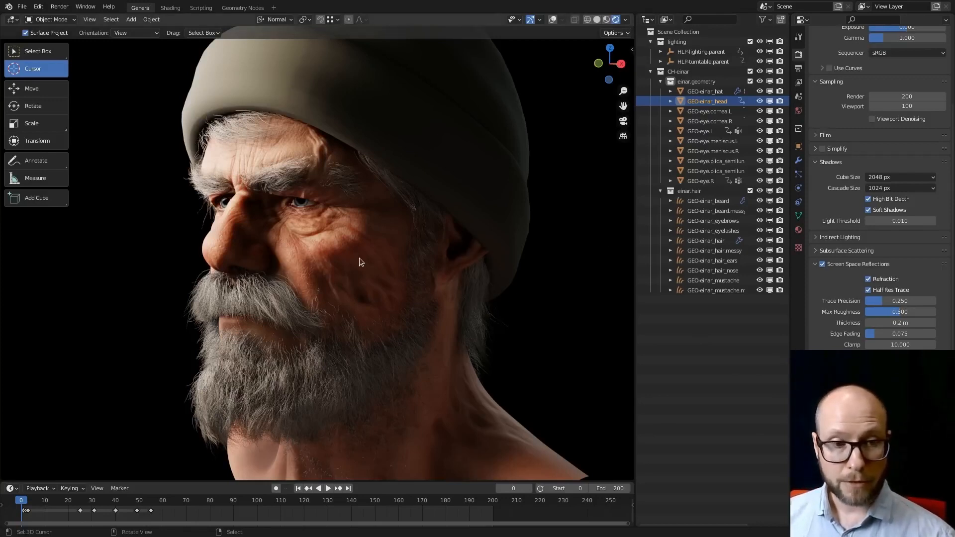
- Switch to the Firefox window to view the Blender Studio home page, and return to the Blender window
key("super")
key("Return")
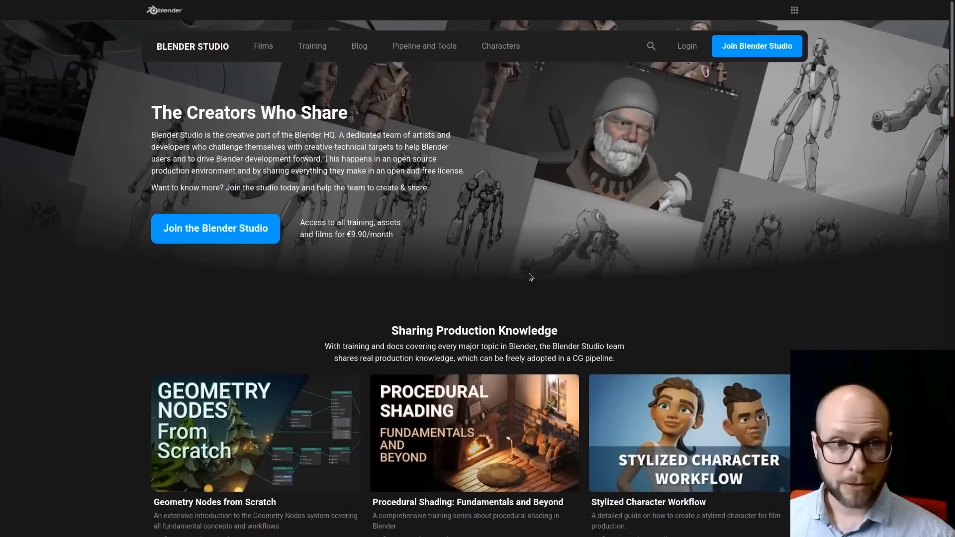
key("super")
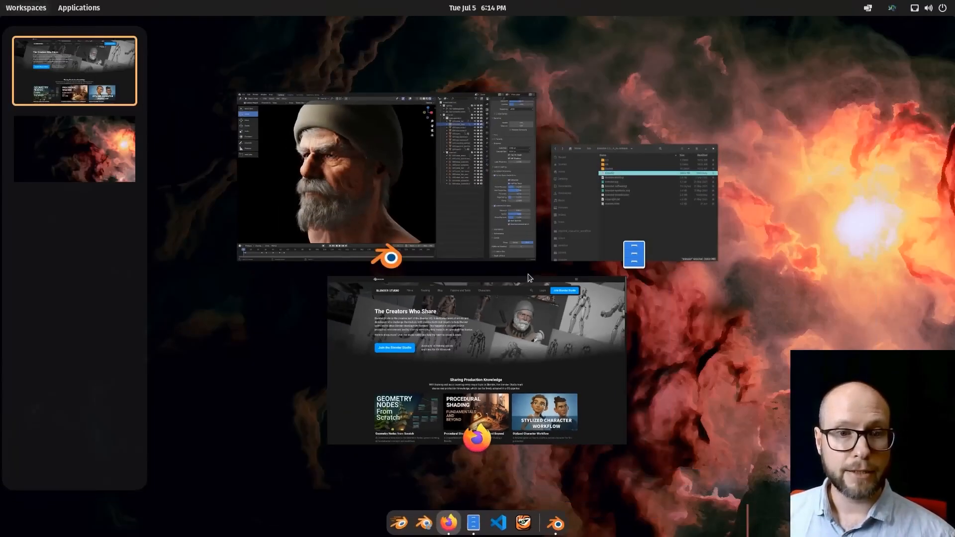
left_click(504, 224)
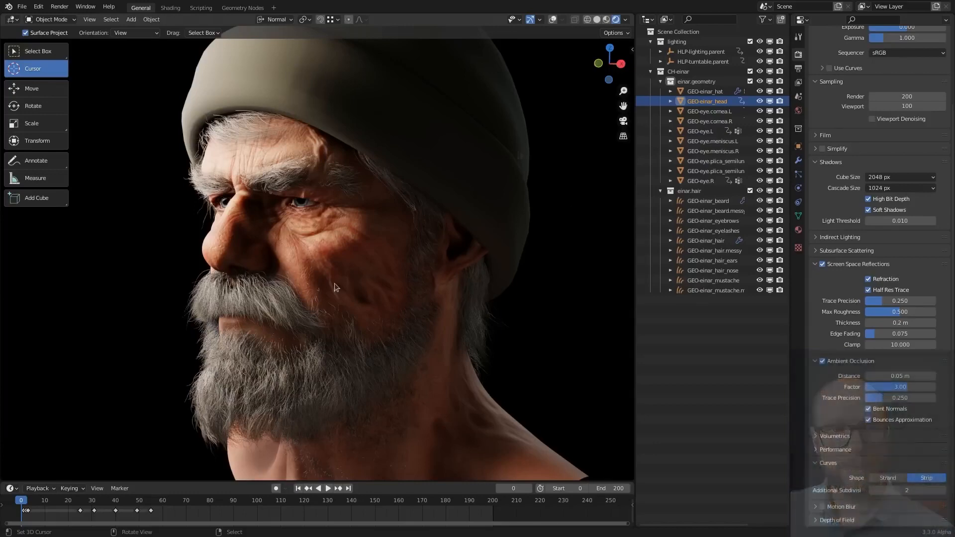
- Display the model in solid shading and hide every hair object except GEO-einar_beard
key("z")
key("z")
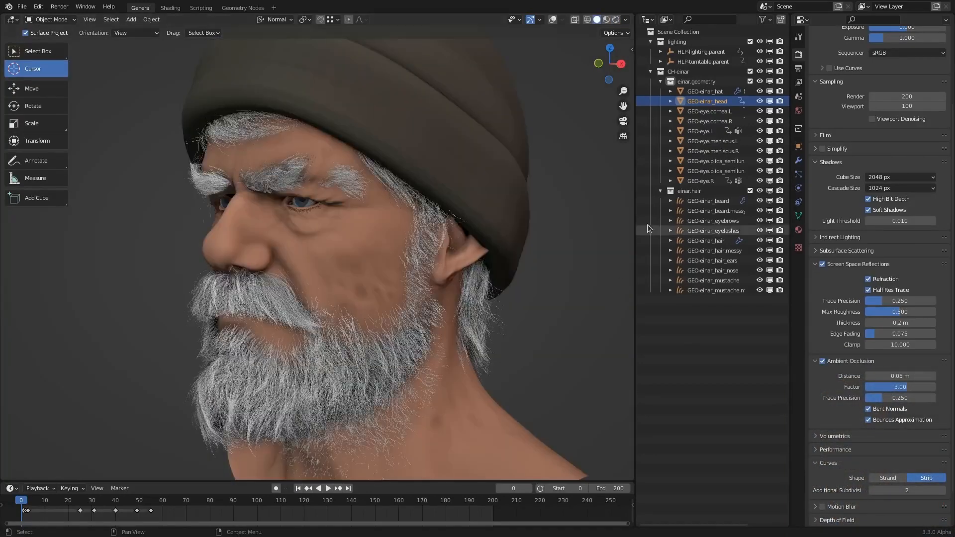
left_click(705, 200)
left_click_drag(760, 211, 760, 298)
left_click(679, 212)
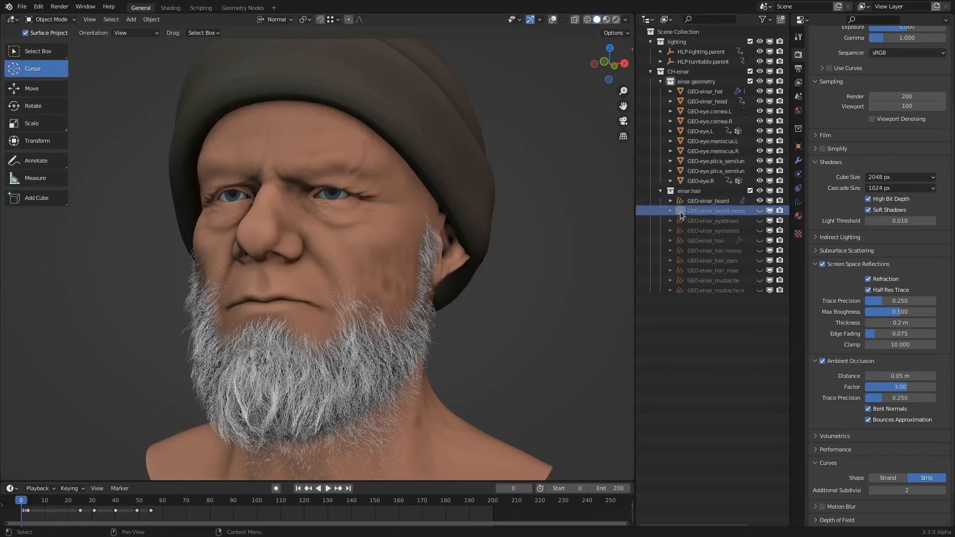
- Unhide the messy beard hair object and inspect it on the face
middle_click_drag(523, 221, 495, 222)
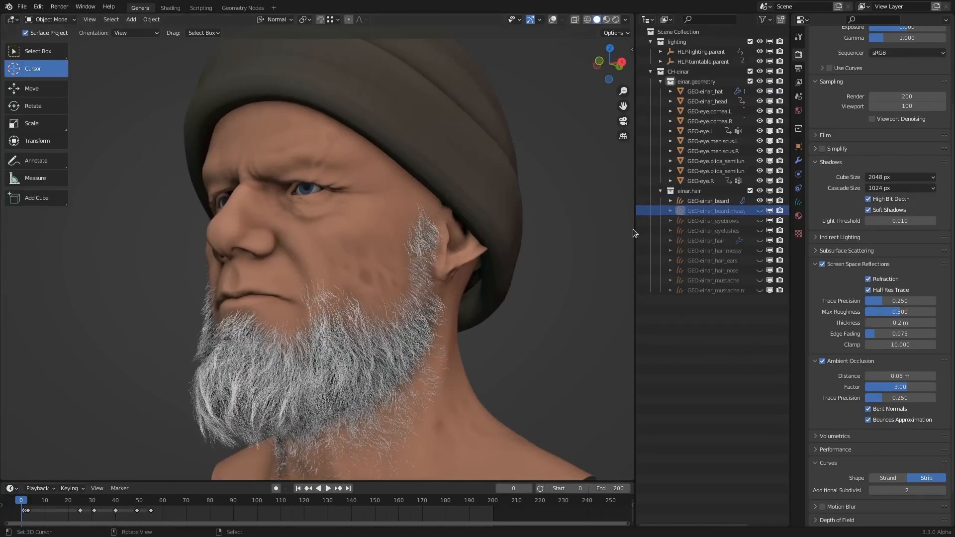
left_click(759, 210)
scroll(452, 299, "up", 2)
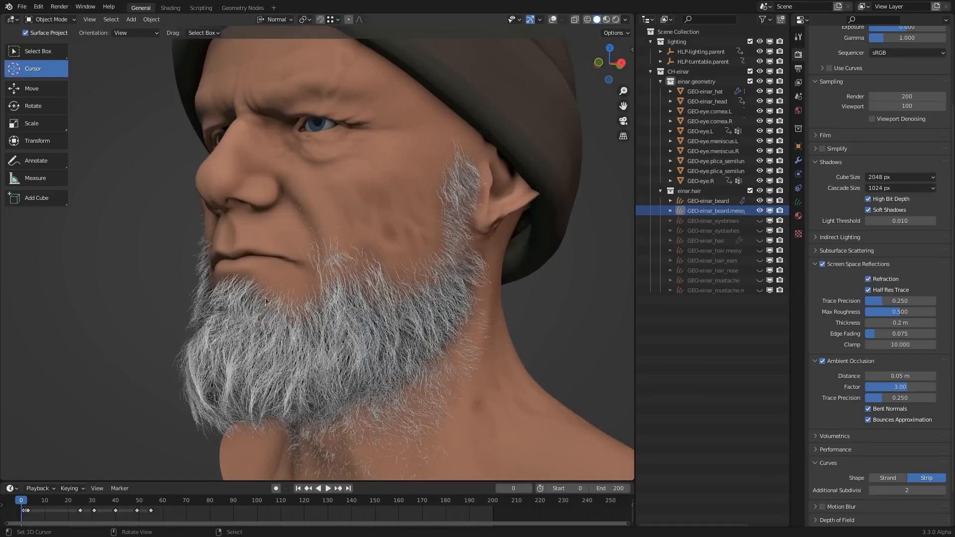
middle_click_drag(542, 213, 529, 258, "shift")
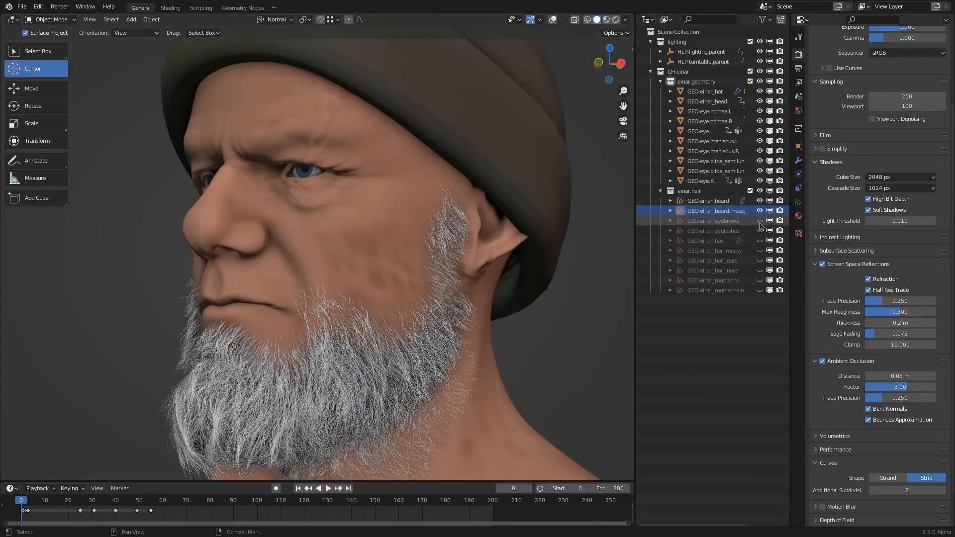
- Unhide the eyebrows, eyelashes and main GEO-einar_hair objects
left_click(759, 220)
middle_click_drag(359, 224, 390, 223)
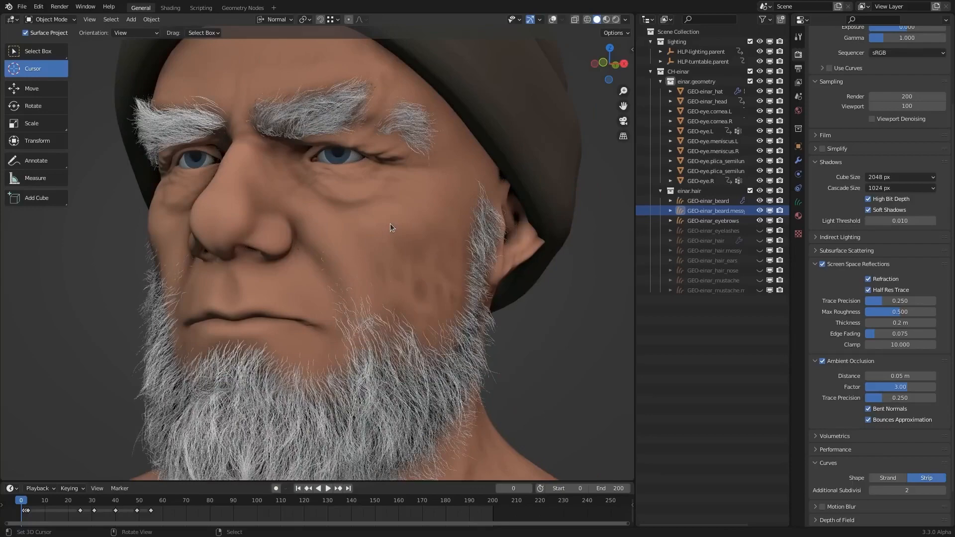
left_click(759, 230)
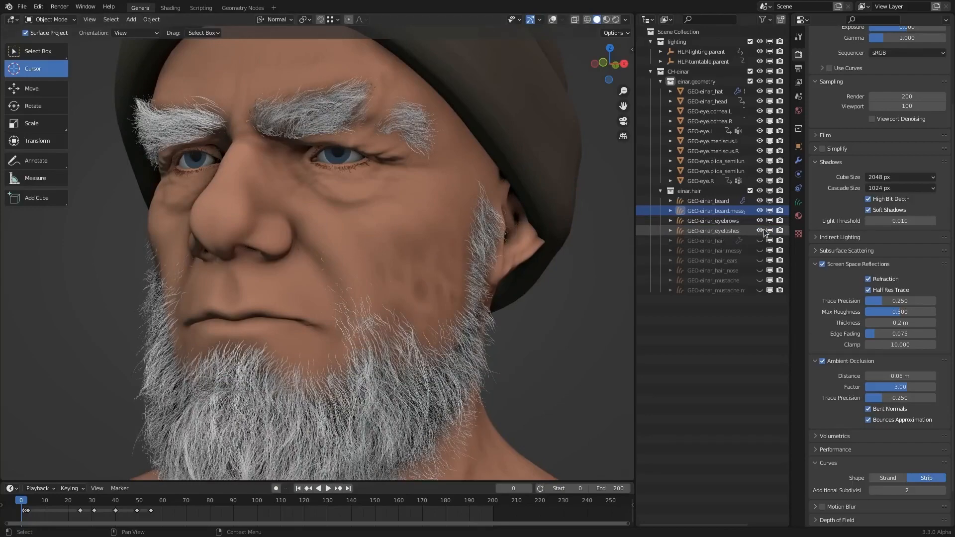
left_click(759, 241)
scroll(380, 208, "down", 1)
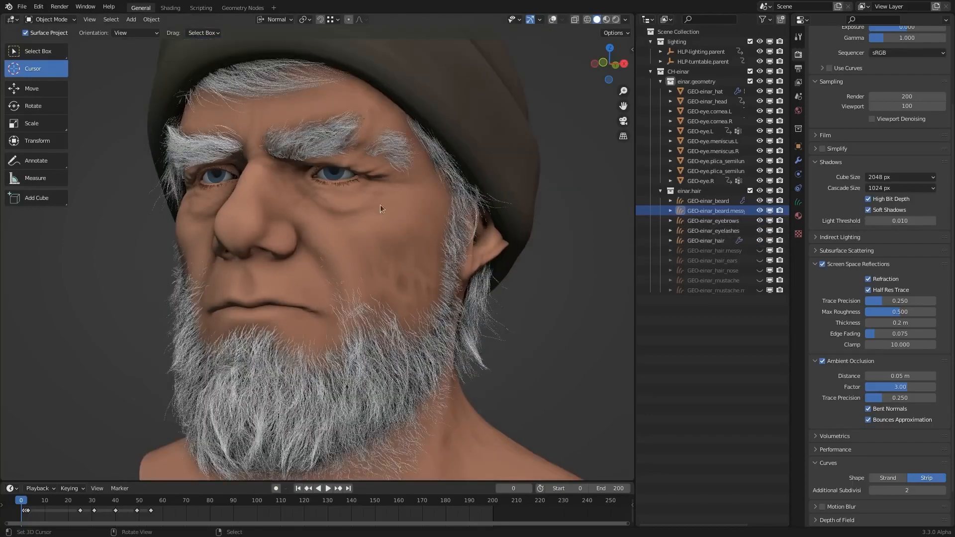
middle_click_drag(379, 209, 412, 197)
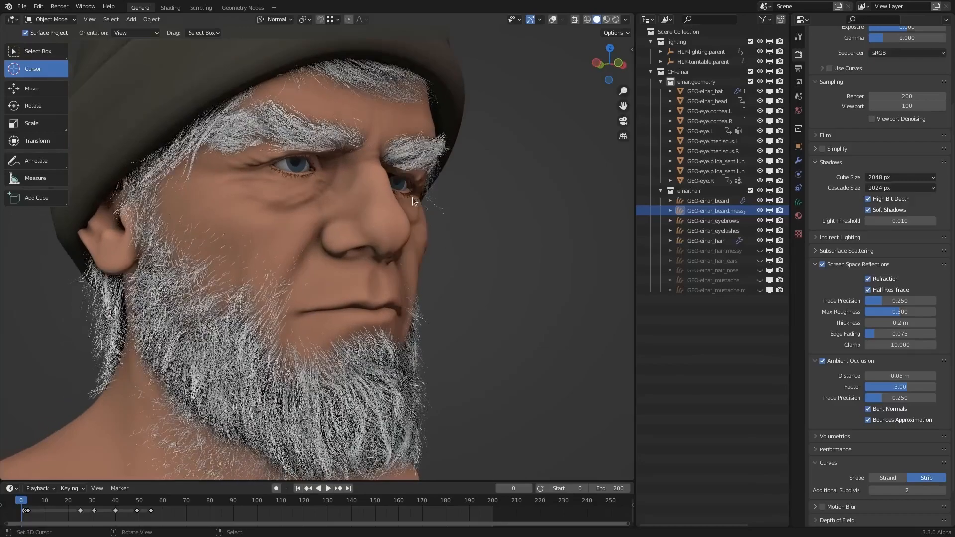
- Unhide the messy head hair object and inspect it around the back of the head
left_click(759, 250)
middle_click_drag(308, 258, 404, 268)
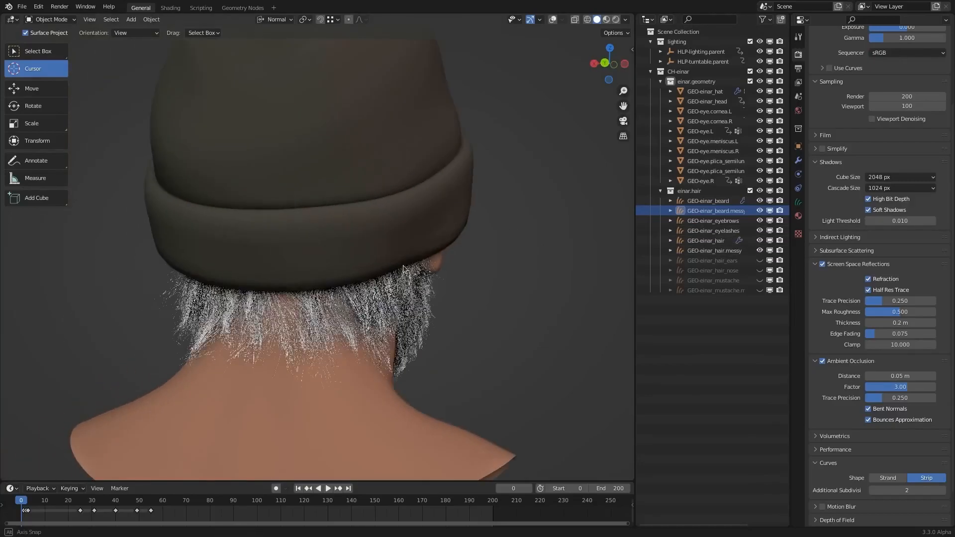
middle_click_drag(245, 283, 438, 288)
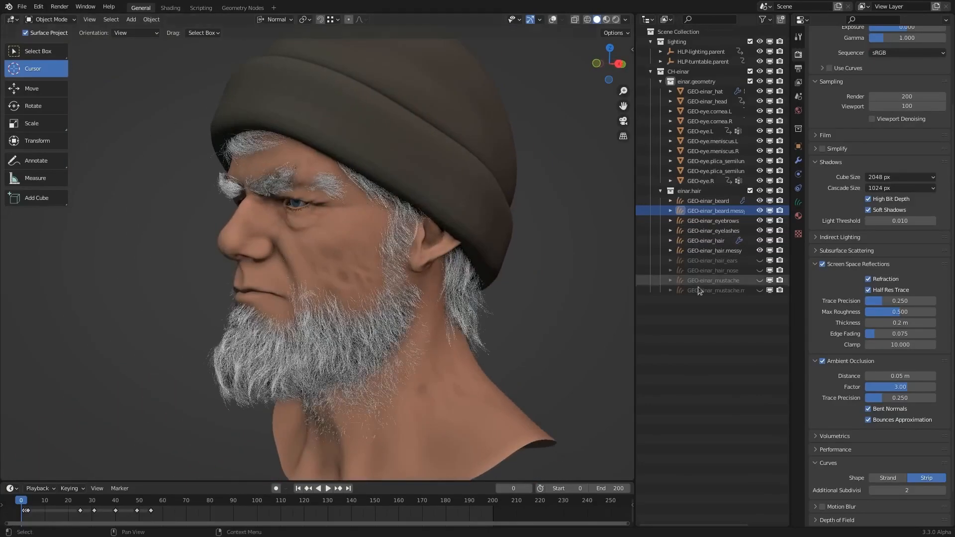
- Unhide the ear hair, nose hair and both mustache objects, and select the messy mustache
scroll(467, 255, "up", 2)
middle_click_drag(541, 261, 584, 256)
left_click(759, 260)
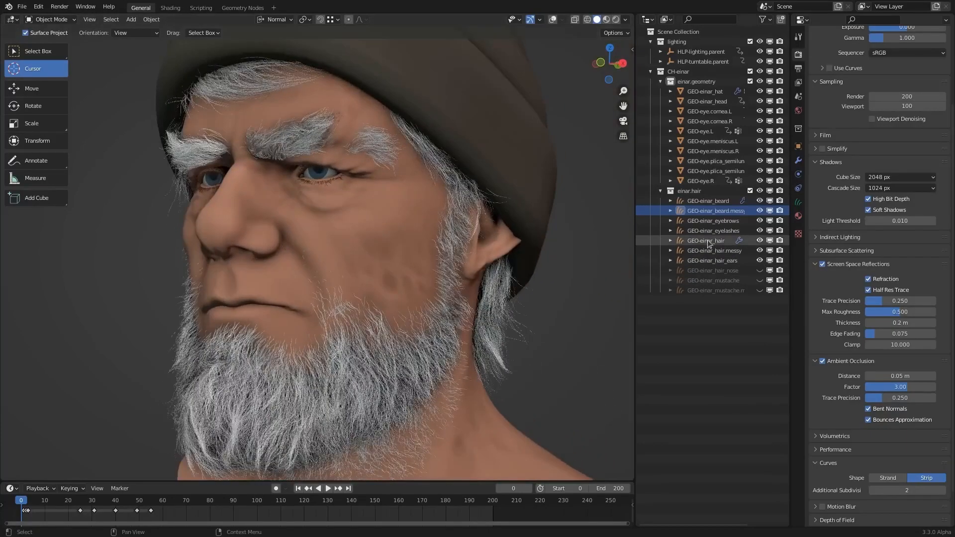
left_click(759, 270)
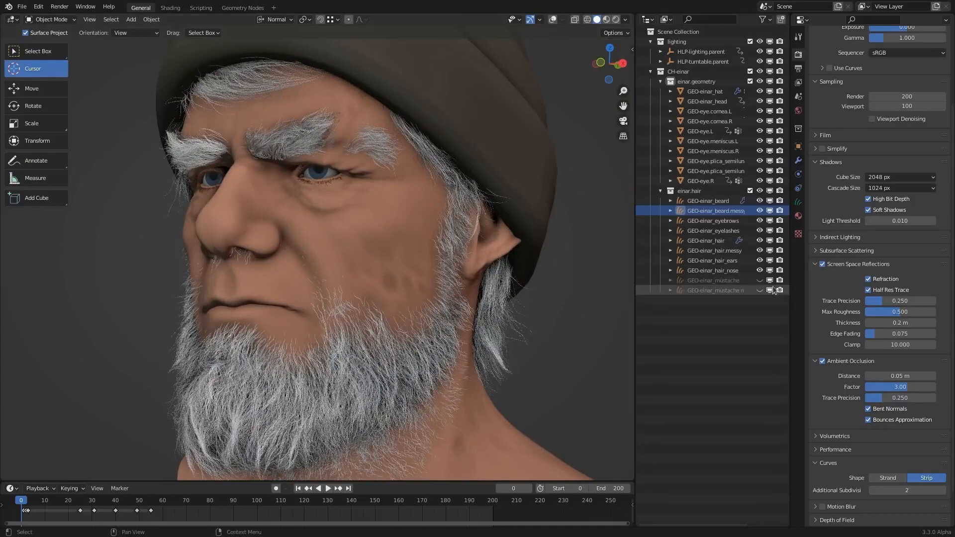
left_click_drag(759, 281, 759, 290)
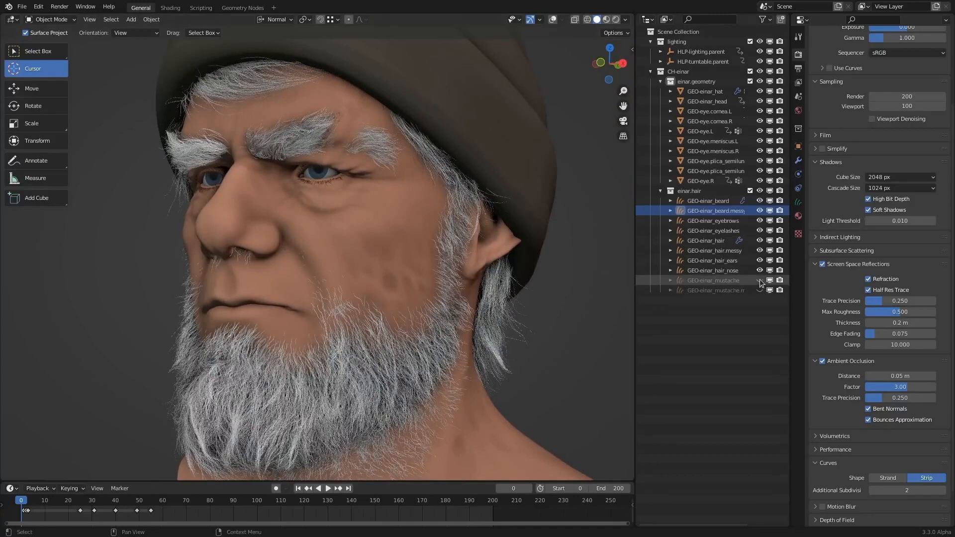
left_click(712, 290)
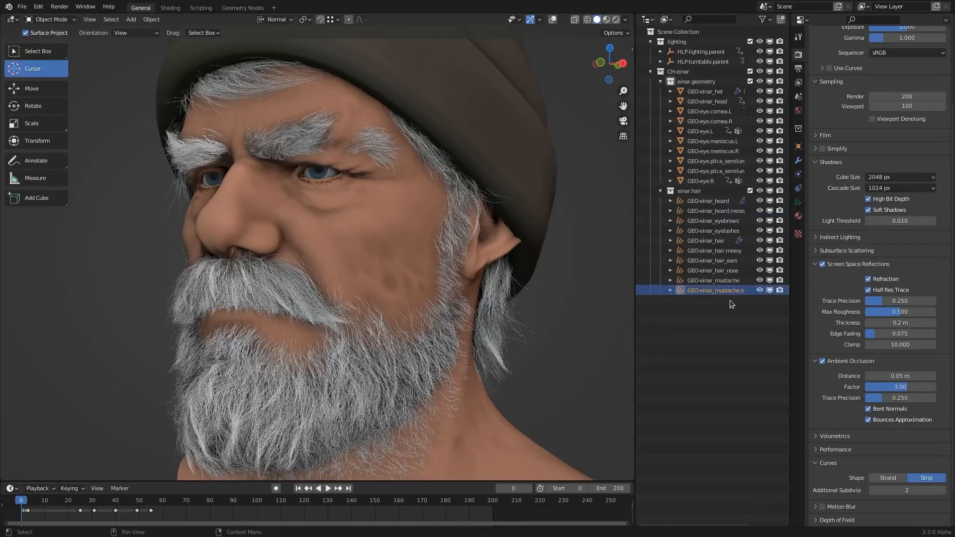
middle_click_drag(388, 259, 446, 240)
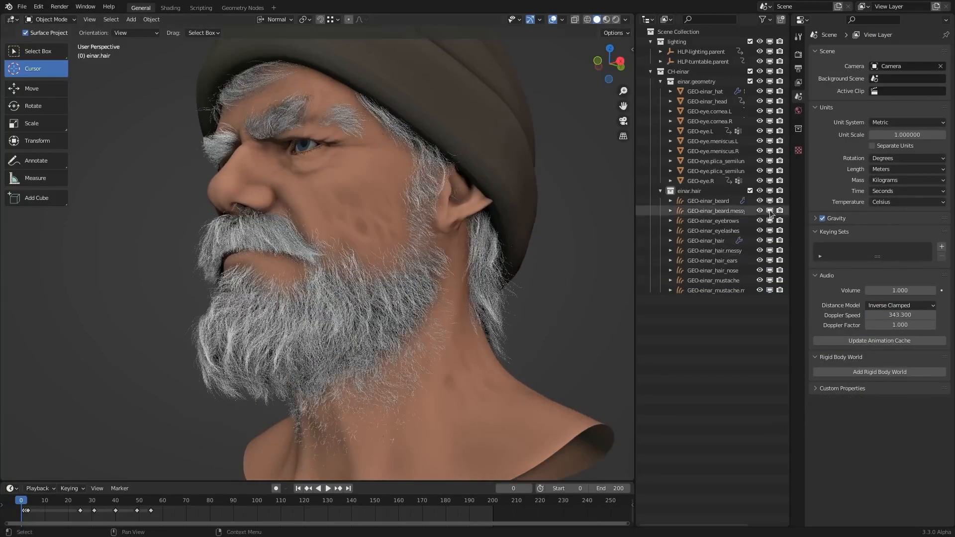
- Hide both beard hair objects to expose the bare chin and cheeks
left_click_drag(759, 201, 760, 211)
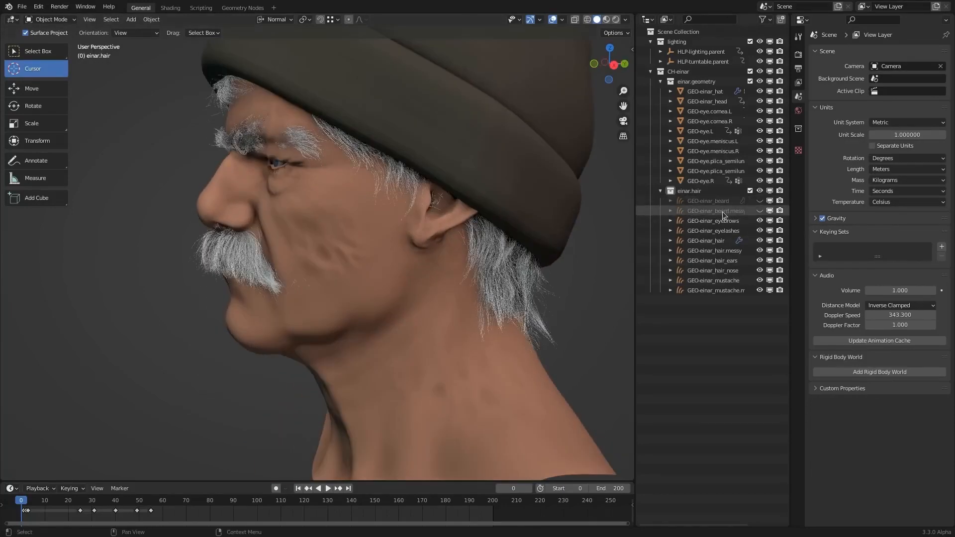
middle_click_drag(403, 309, 443, 312)
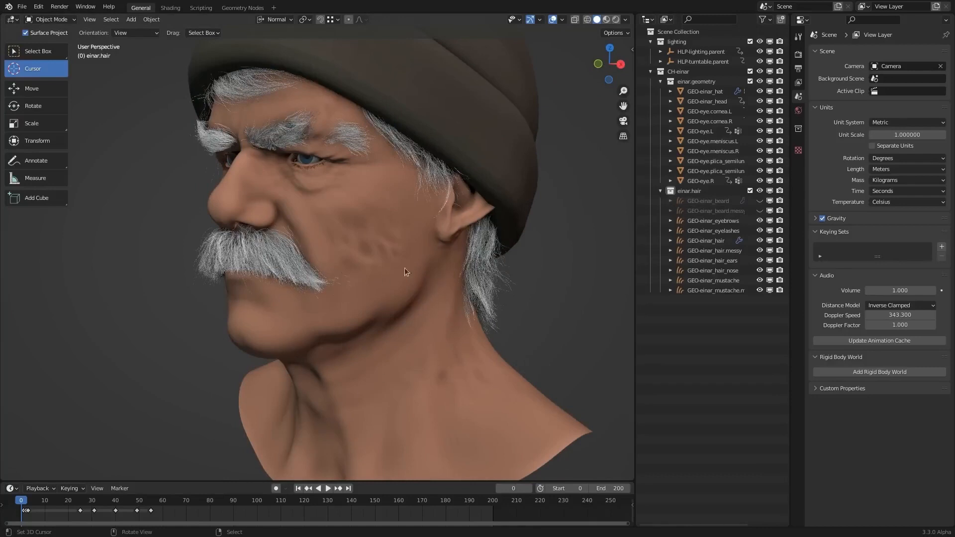
middle_click_drag(405, 268, 420, 172)
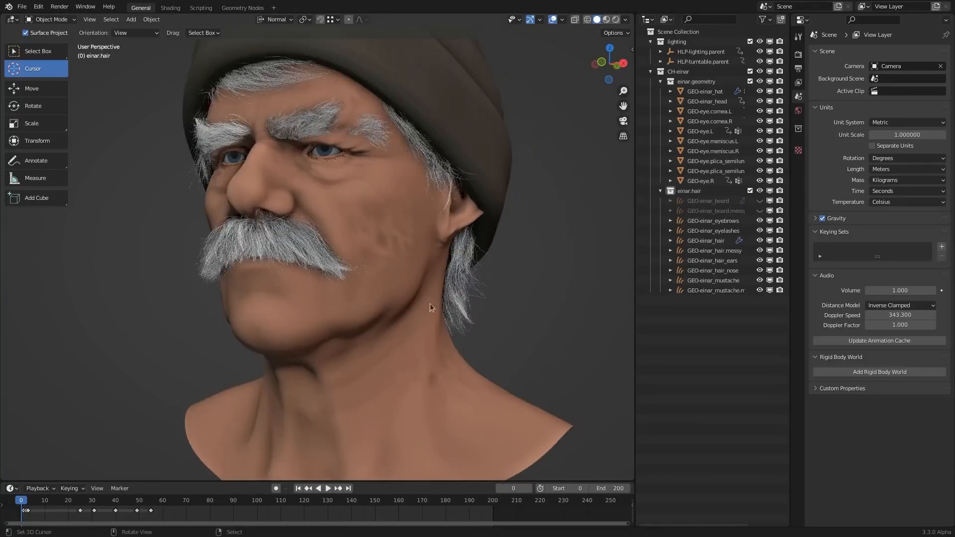
- Add an Empty Hair curves object for the head mesh in the einar.hair collection and check its assigned surface
left_click(688, 191)
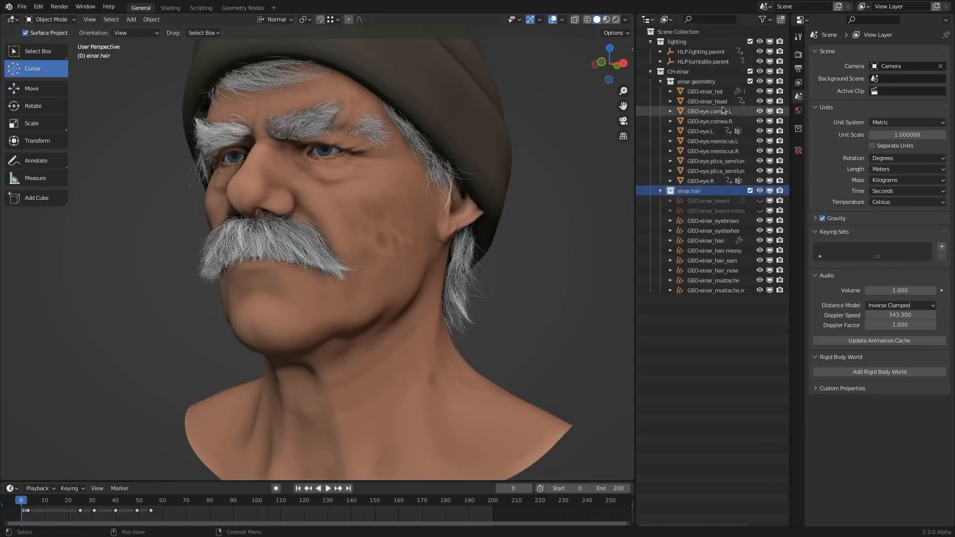
right_click(404, 378)
middle_click_drag(404, 374, 417, 342)
key("shift+a")
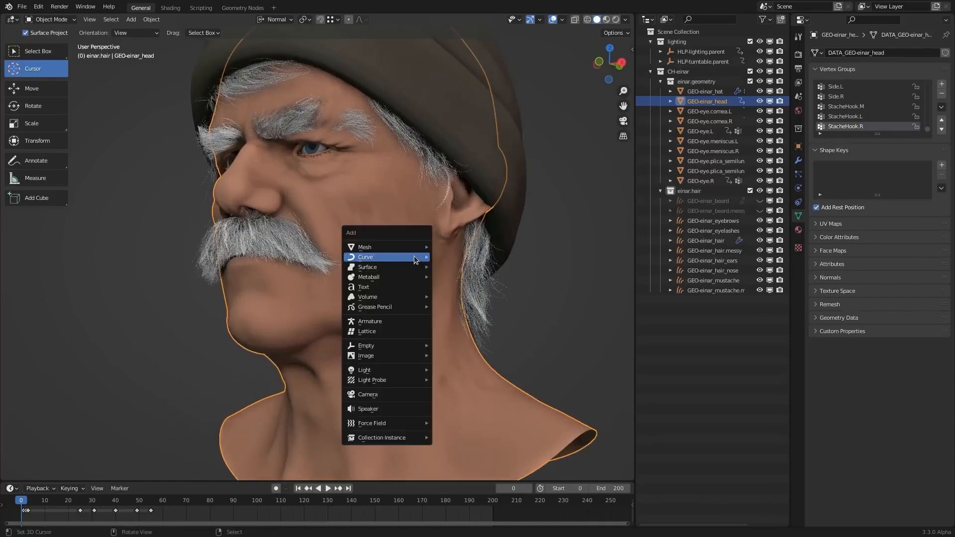
mouse_move(416, 258)
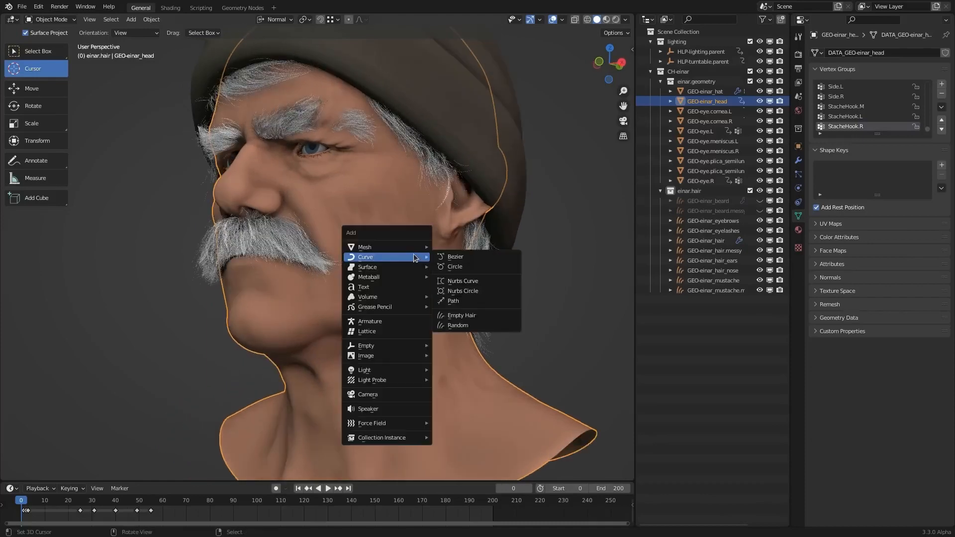
left_click(478, 317)
middle_click_drag(393, 285, 433, 286)
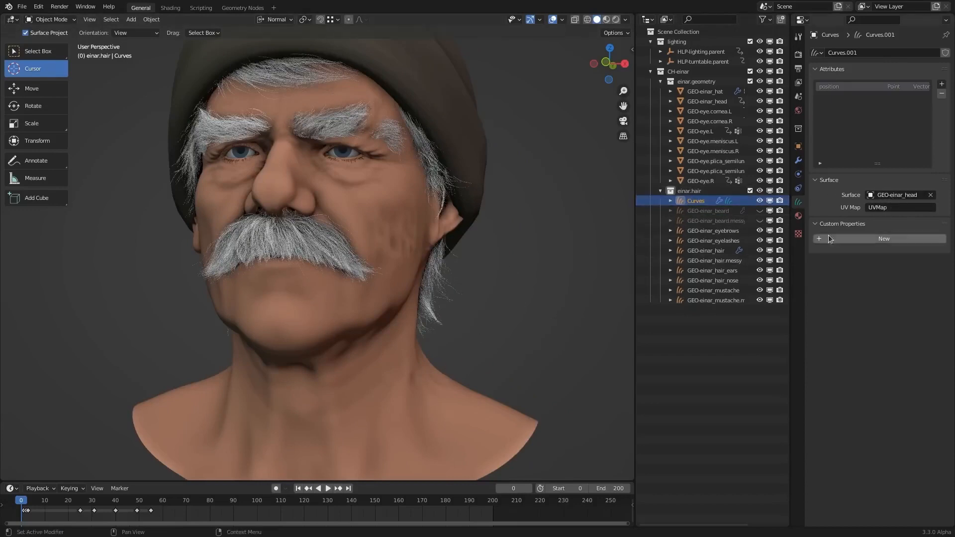
left_click(913, 196)
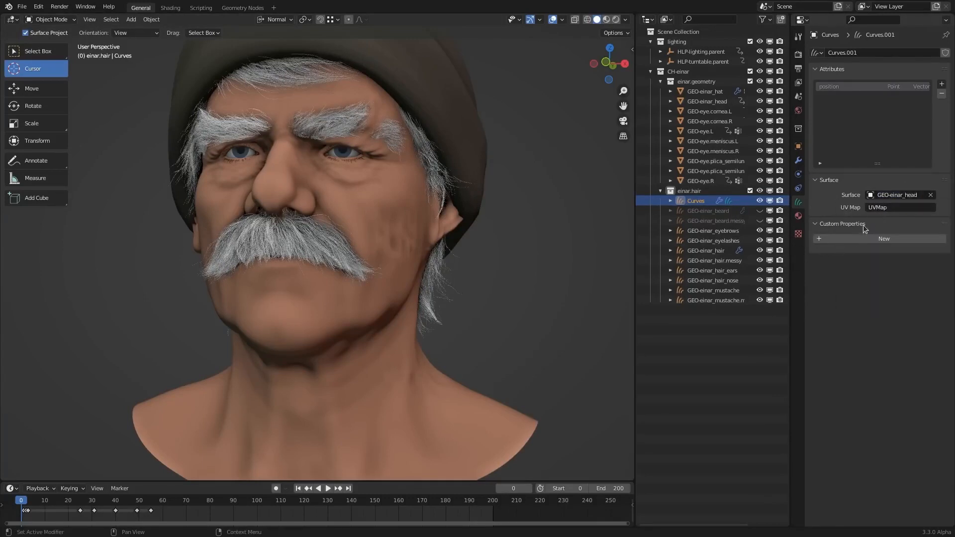
middle_click_drag(491, 279, 332, 261)
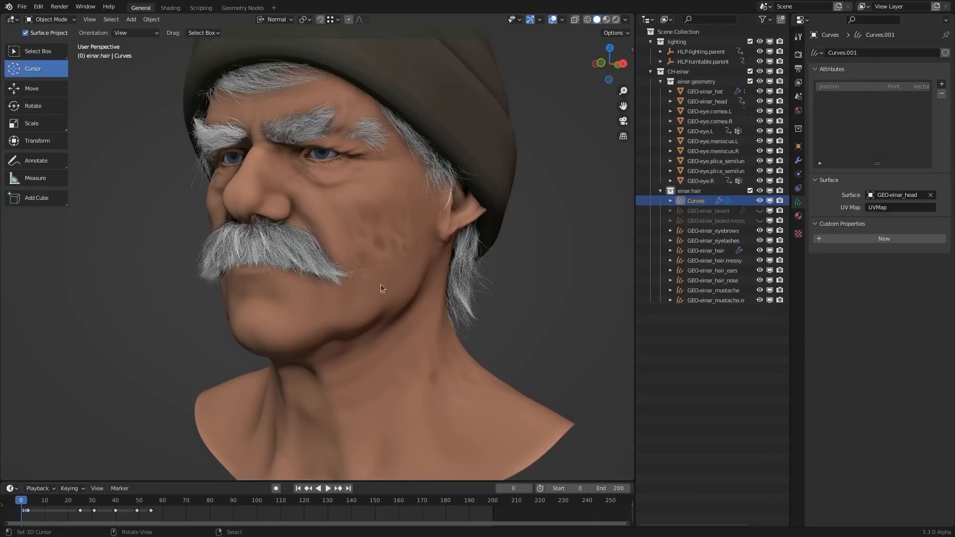
- Enter Sculpt Mode and place five single hair curves on the cheek and jaw with the Add brush
left_click(52, 20)
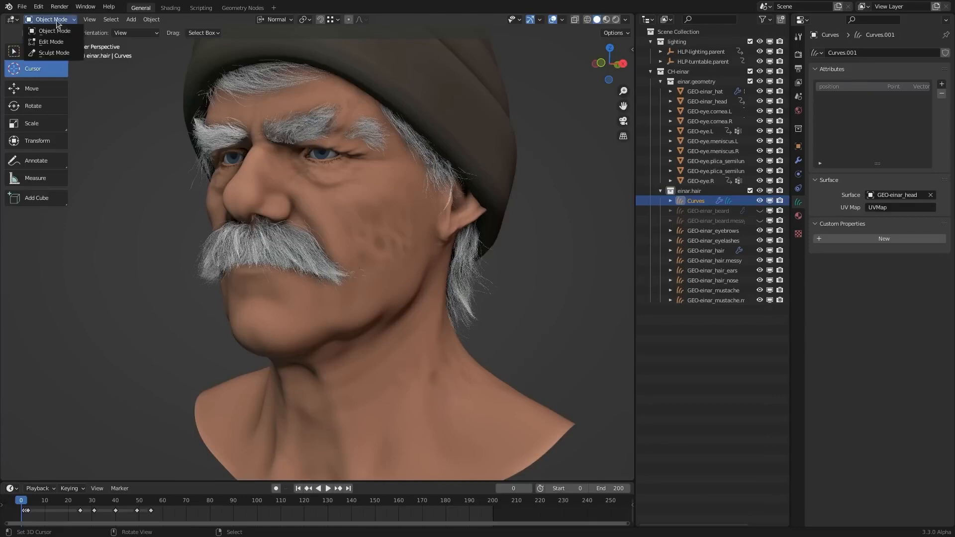
left_click(54, 52)
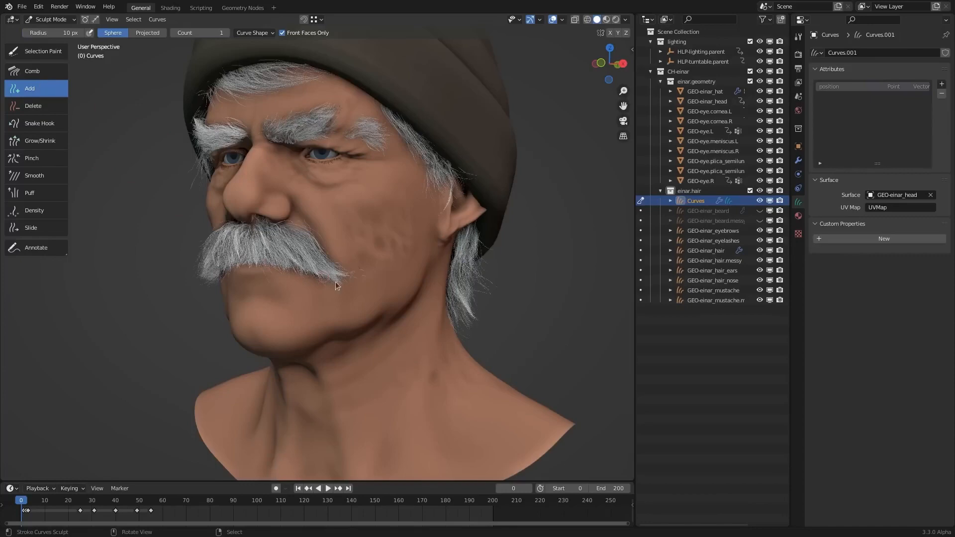
left_click(384, 256)
left_click(381, 291)
left_click(365, 245)
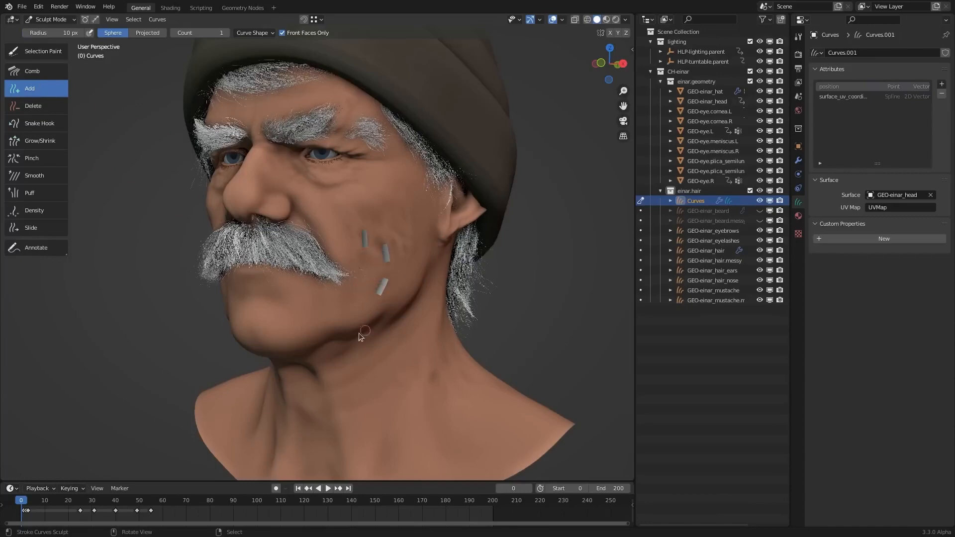
left_click(342, 325)
left_click(306, 311)
middle_click_drag(377, 277, 377, 323)
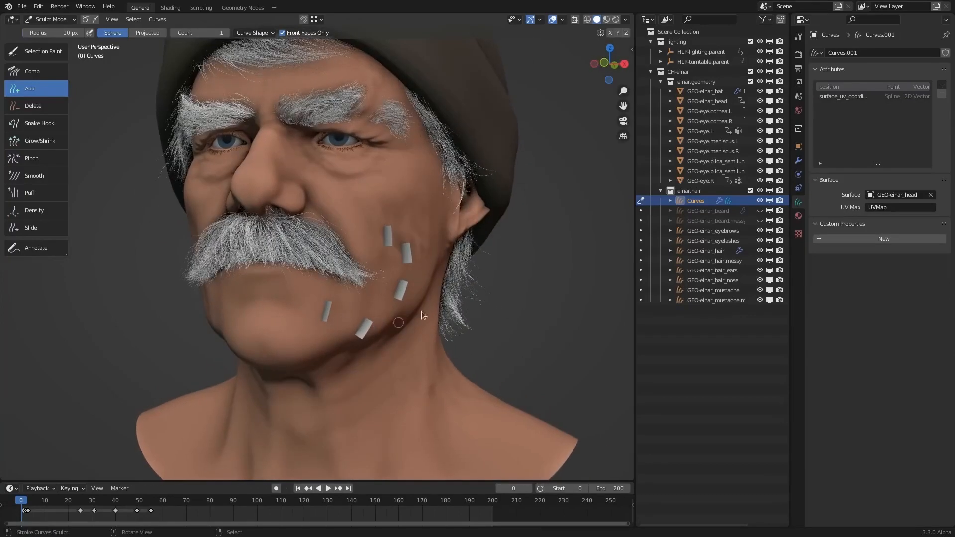
- Compare the Strand and Strip curve shapes in the render settings, finishing with Strand
left_click(798, 53)
scroll(826, 368, "down", 6)
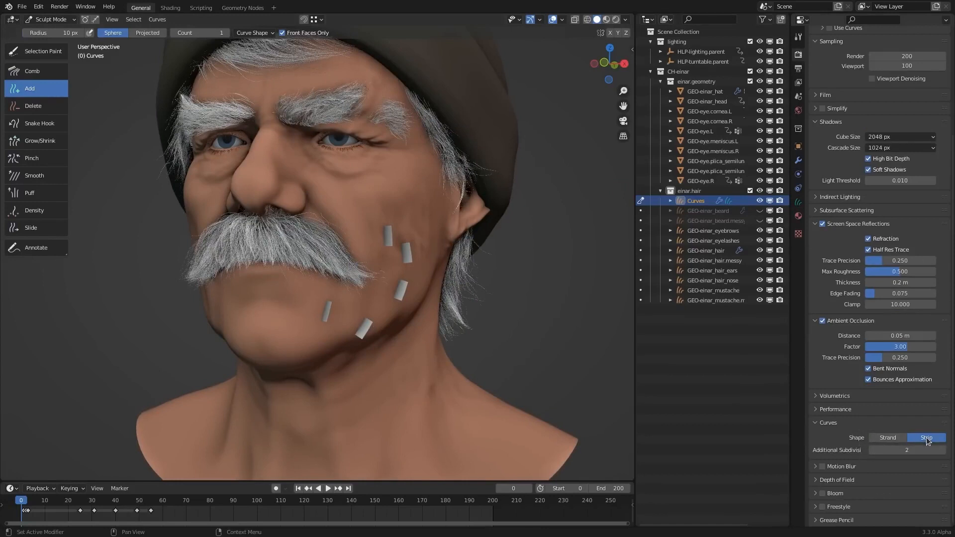
left_click(892, 442)
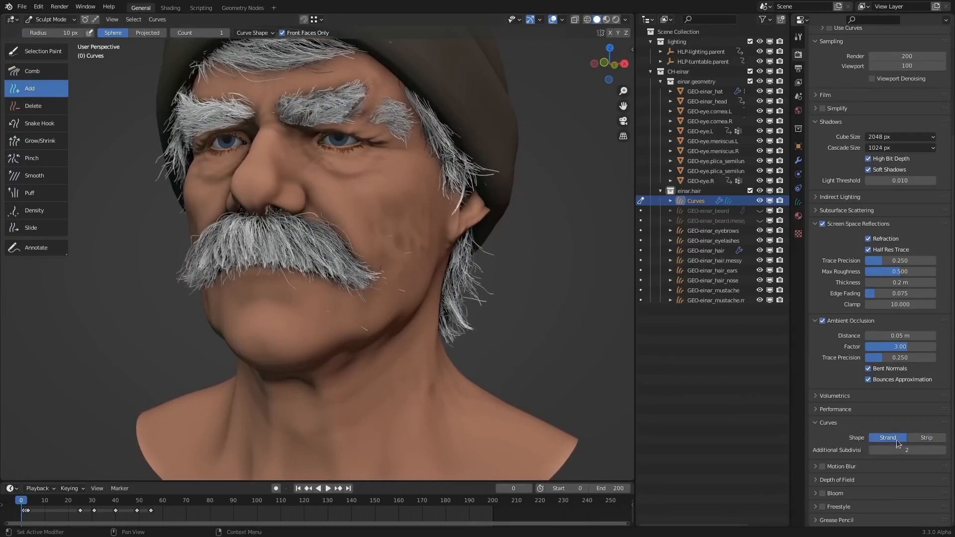
left_click(914, 442)
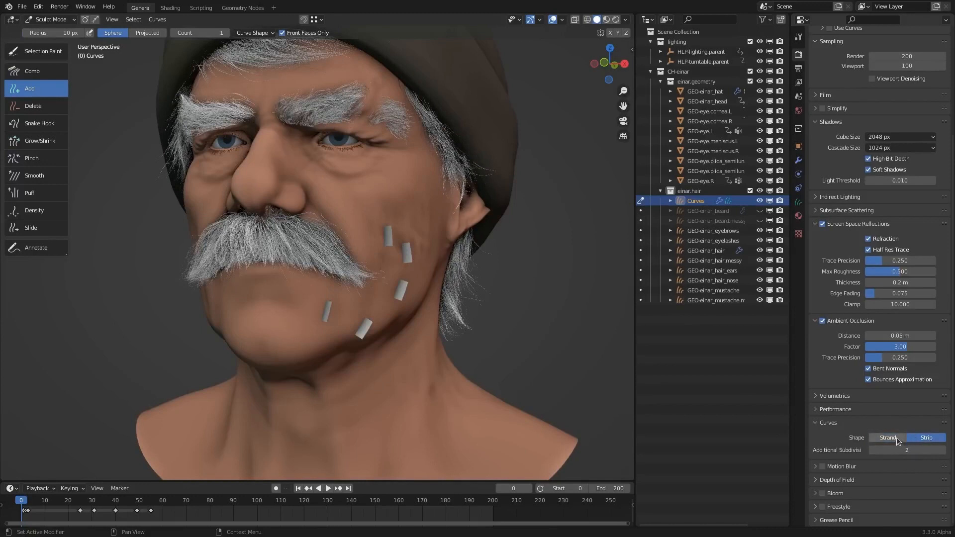
left_click(896, 437)
middle_click_drag(502, 358, 362, 305)
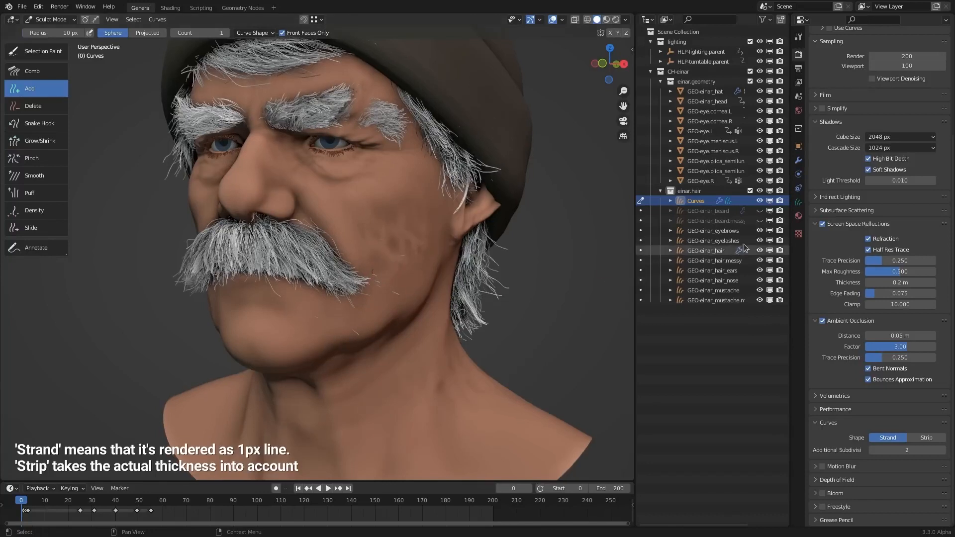
left_click(798, 201)
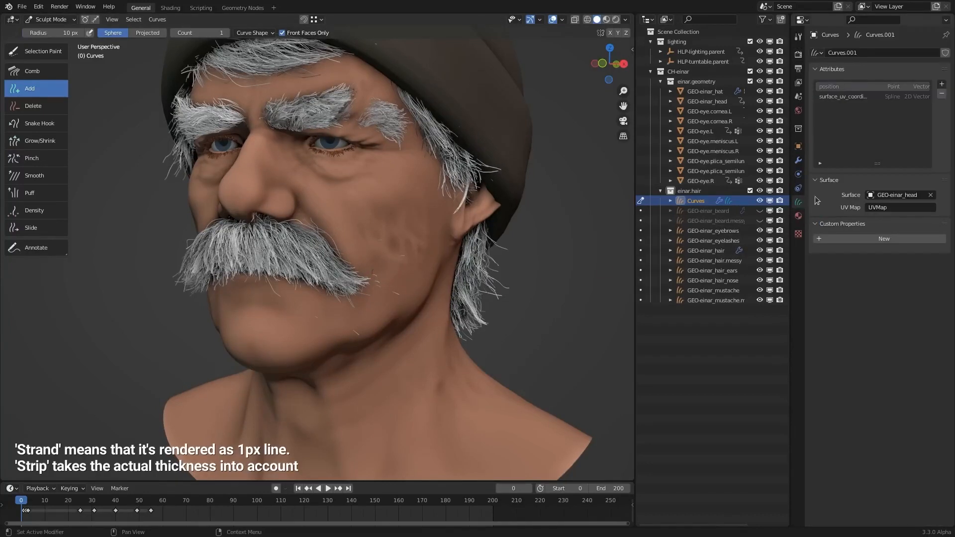
left_click(798, 145)
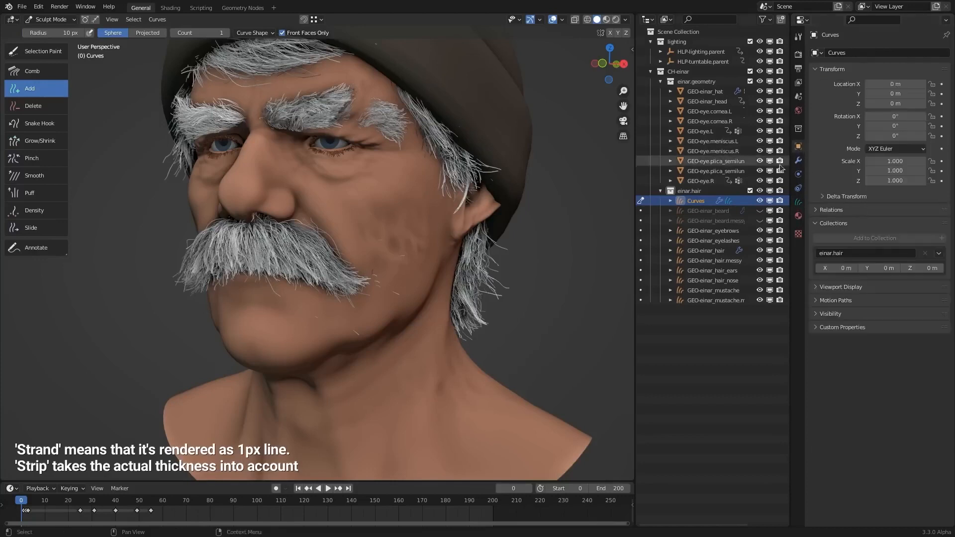
left_click(798, 55)
scroll(873, 422, "down", 5)
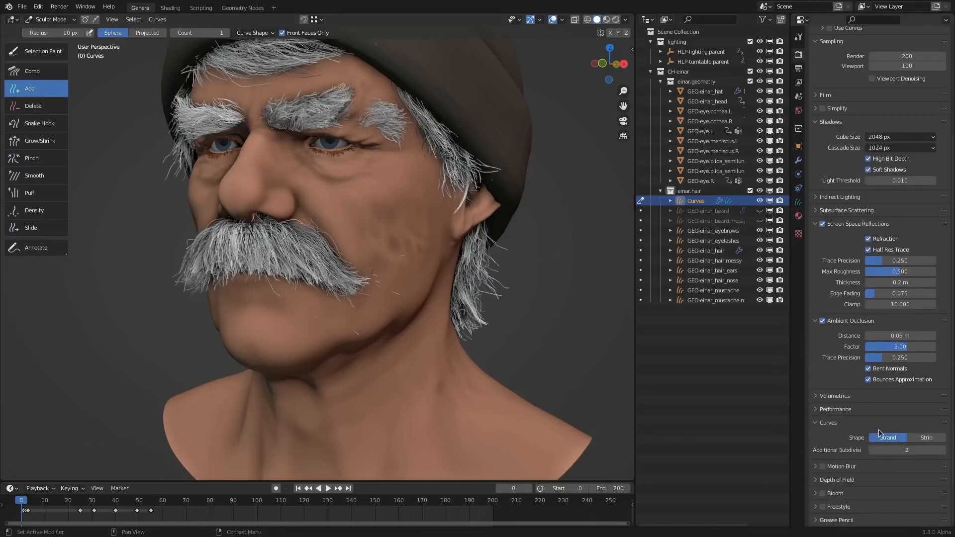
middle_click_drag(418, 283, 434, 267)
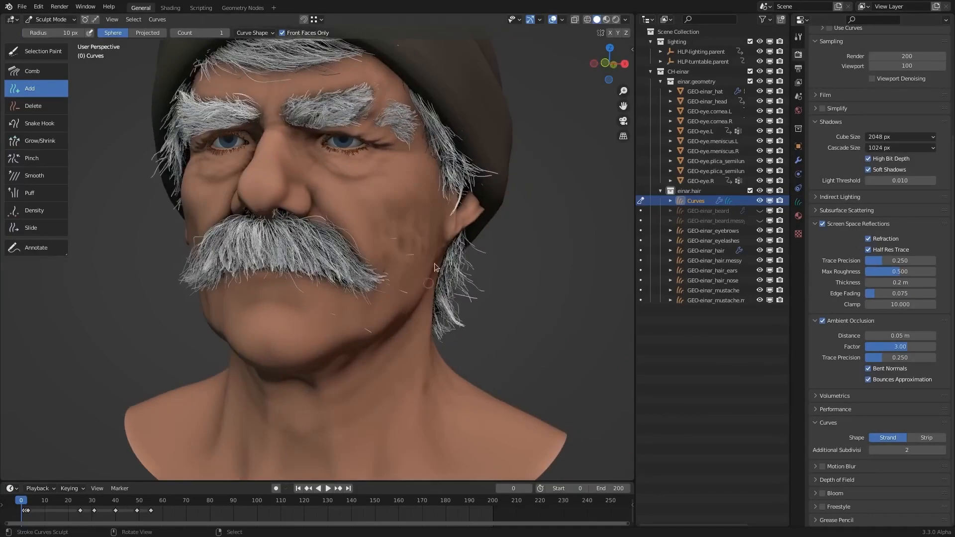
middle_click_drag(386, 317, 351, 361)
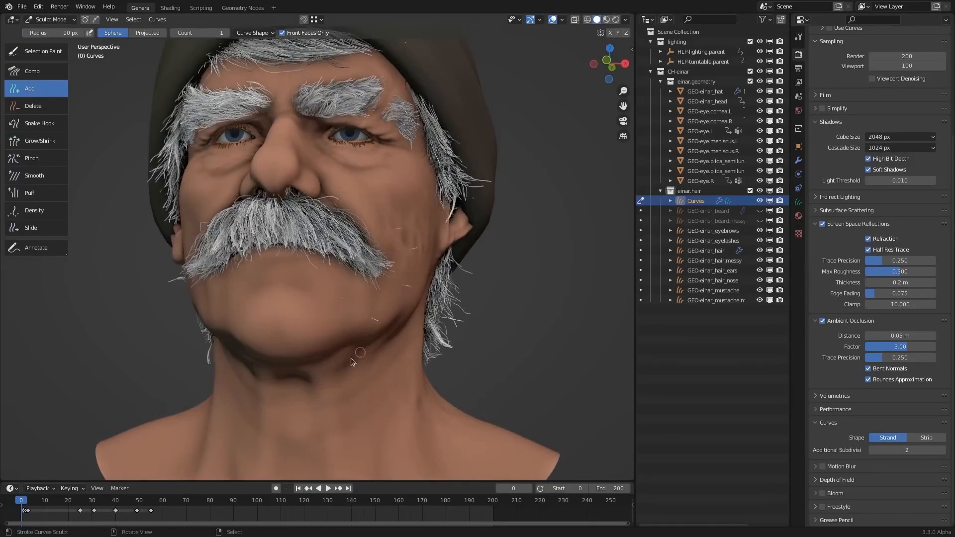
middle_click_drag(312, 306, 319, 251)
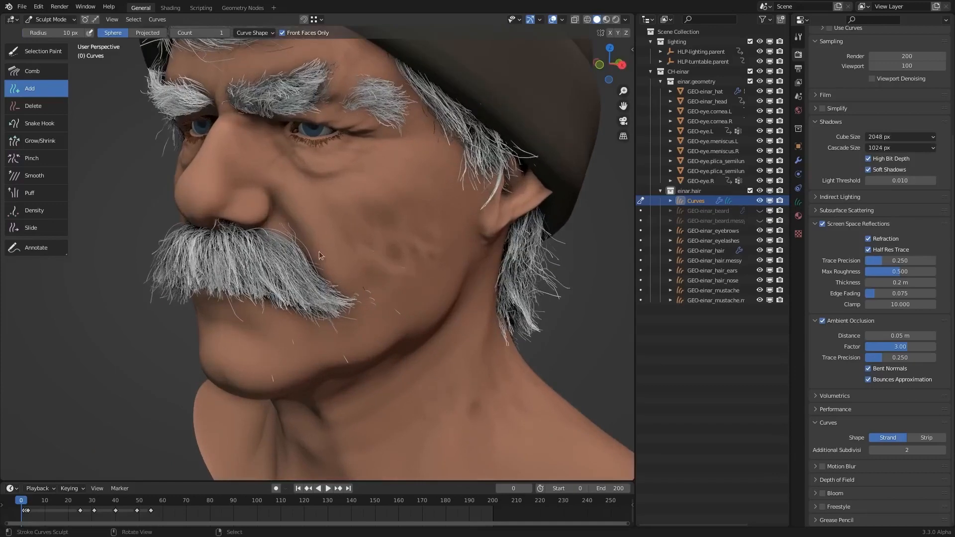
- Set the Add brush's count to 16 and its radius to 77 px
left_click(211, 31)
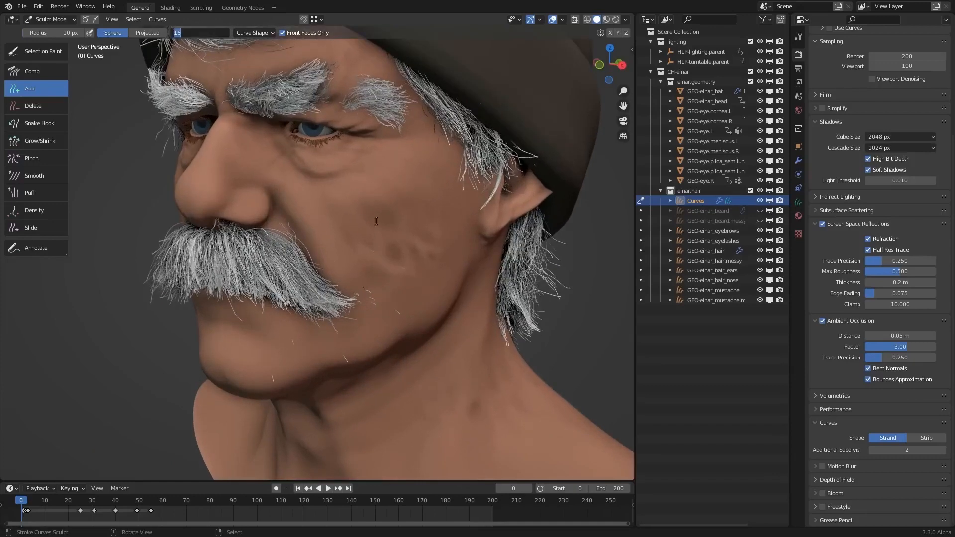
key("Return")
middle_click_drag(362, 189, 419, 246)
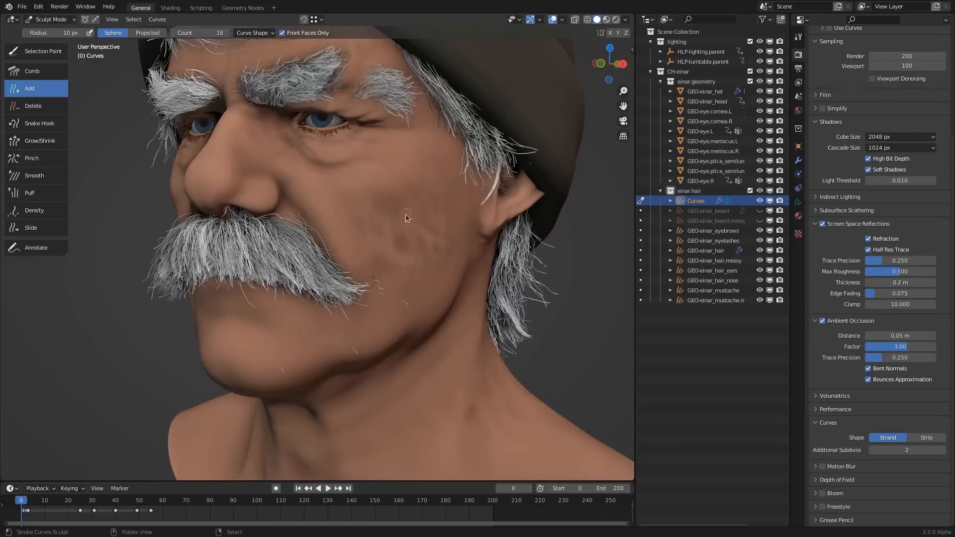
key("f")
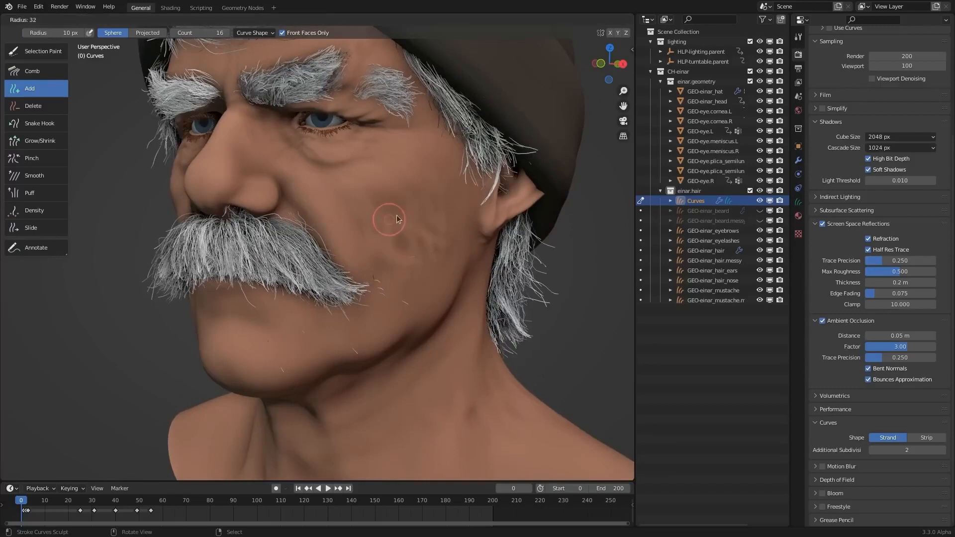
left_click(398, 219)
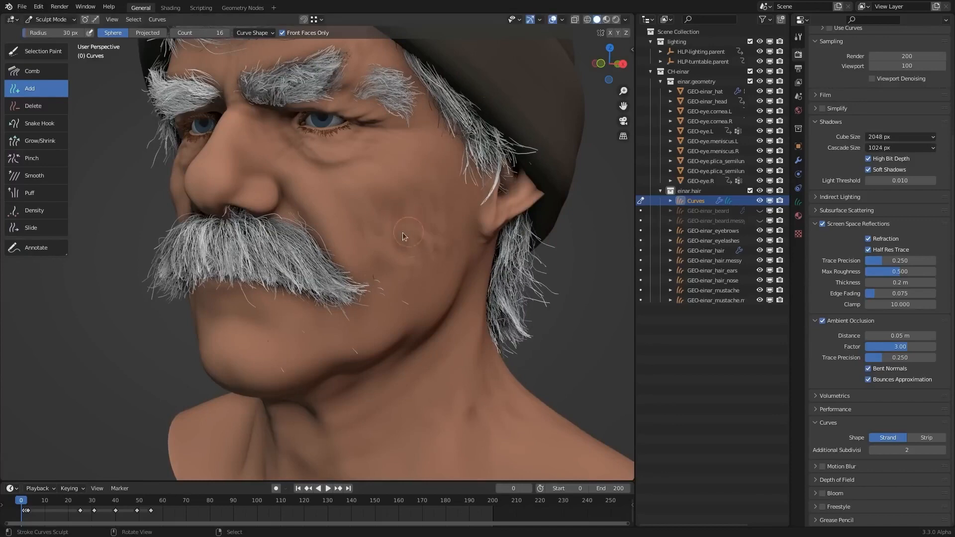
key("f")
left_click(413, 221)
- Try brushing unmirrored hair over the cheek, jaw and chin on one side of the face, and undo it
left_click_drag(406, 216, 399, 235)
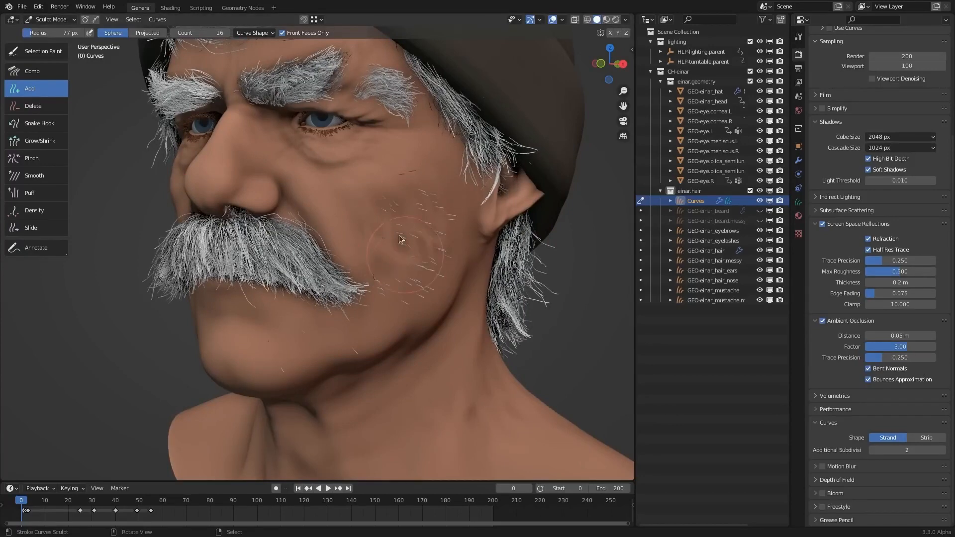
middle_click_drag(431, 254, 368, 293)
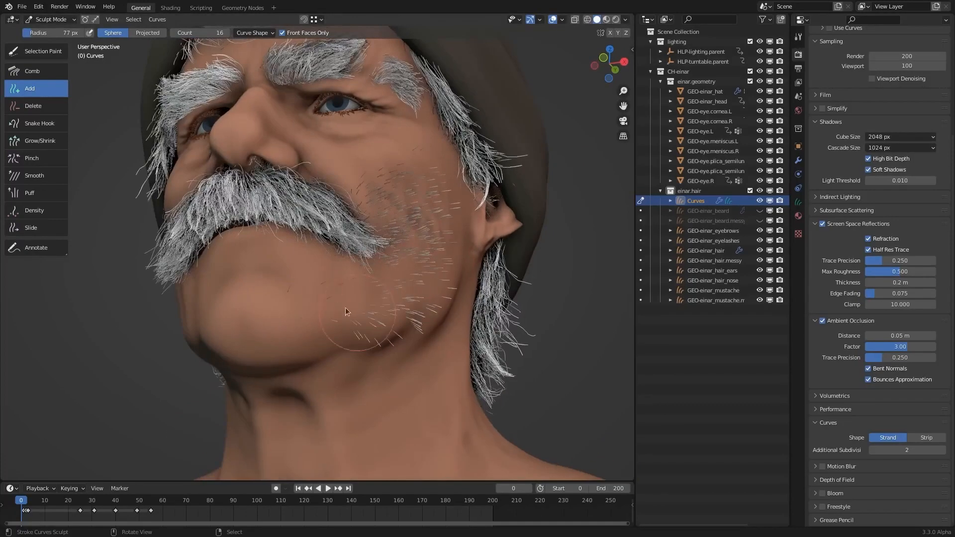
left_click_drag(288, 318, 443, 278)
middle_click_drag(447, 278, 359, 293)
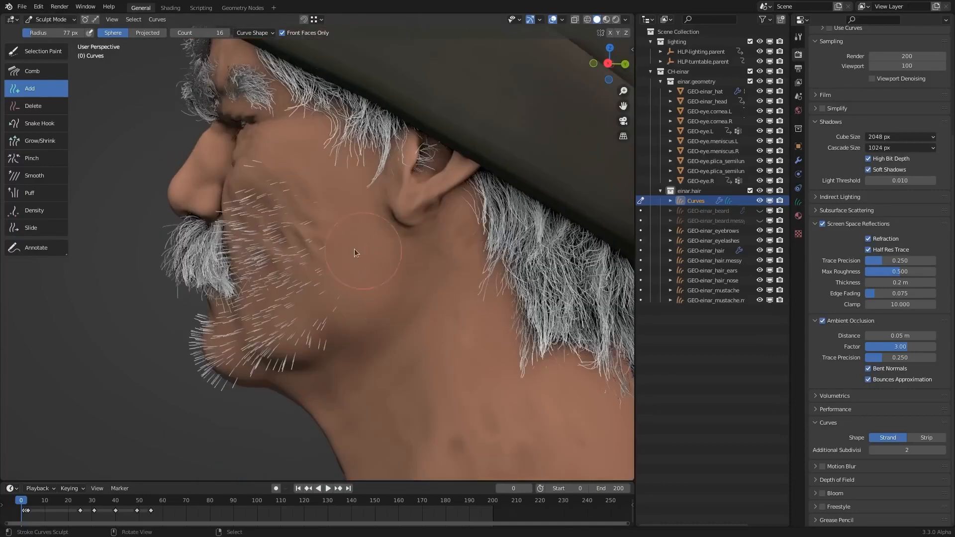
left_click_drag(338, 263, 303, 279)
mouse_move(310, 338)
middle_mouse_down()
mouse_move(401, 325)
mouse_move(426, 351)
mouse_move(298, 319)
middle_mouse_up()
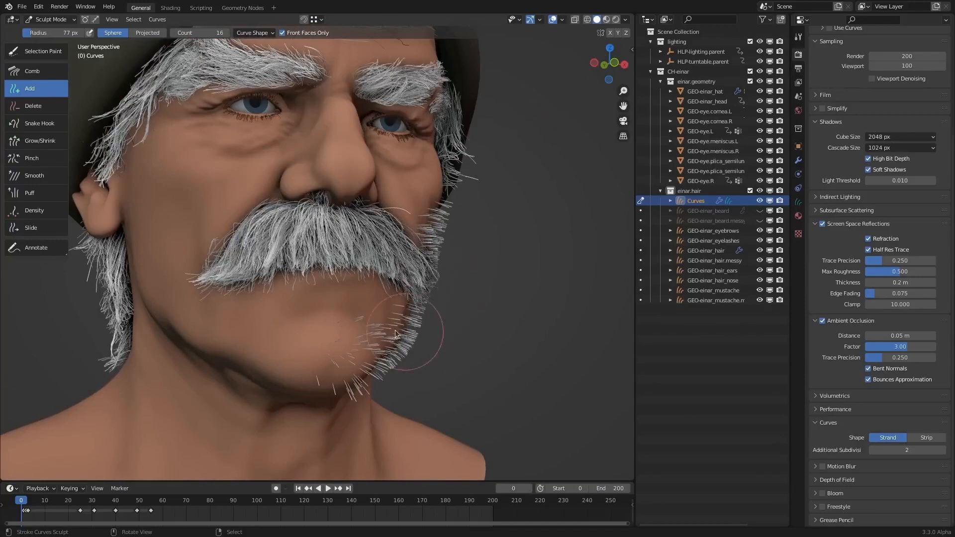
middle_click_drag(419, 334, 463, 298)
key("ctrl+z")
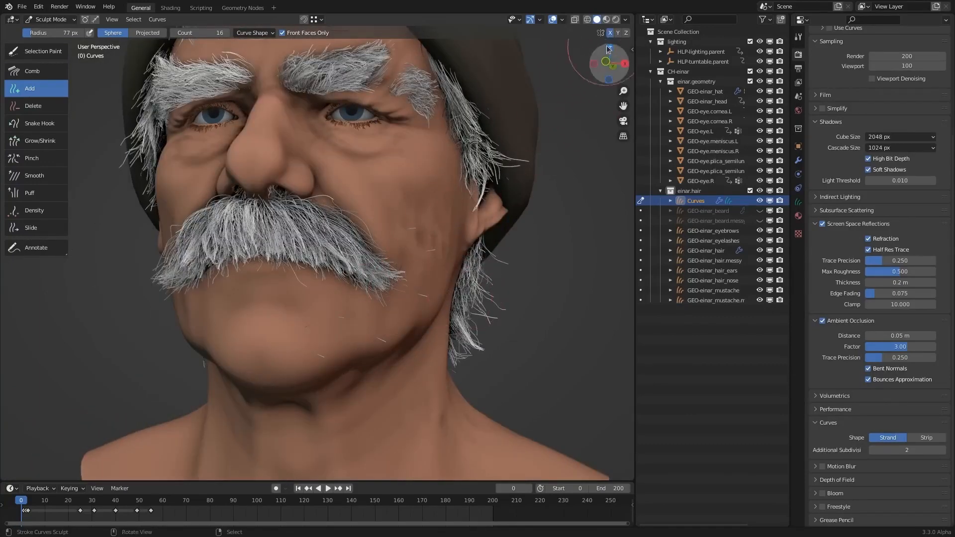
- Brush the first mirrored hairs onto the cheeks and jaw with X symmetry on and Front Faces Only off
middle_click_drag(400, 343, 447, 269)
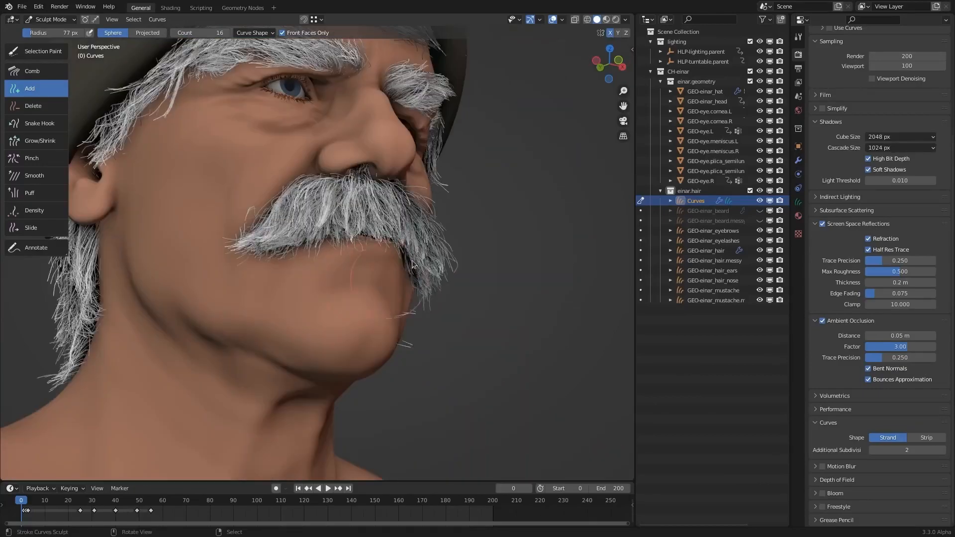
mouse_move(557, 214)
middle_mouse_down()
mouse_move(413, 262)
mouse_move(348, 267)
mouse_move(438, 243)
middle_mouse_up()
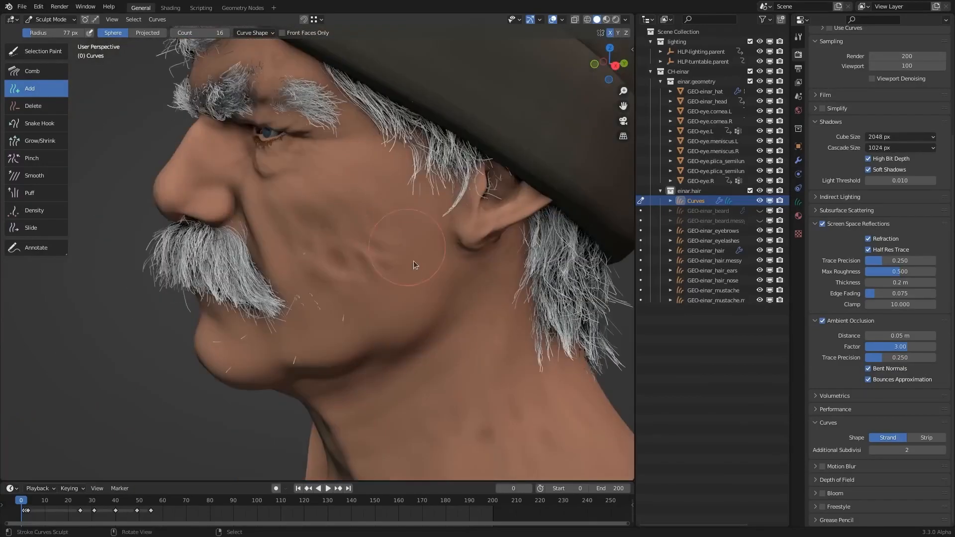
left_click_drag(395, 227, 377, 312)
middle_click_drag(377, 312, 276, 220)
middle_click_drag(276, 283, 386, 273)
mouse_move(347, 294)
left_mouse_down()
mouse_move(320, 312)
mouse_move(337, 293)
left_mouse_up()
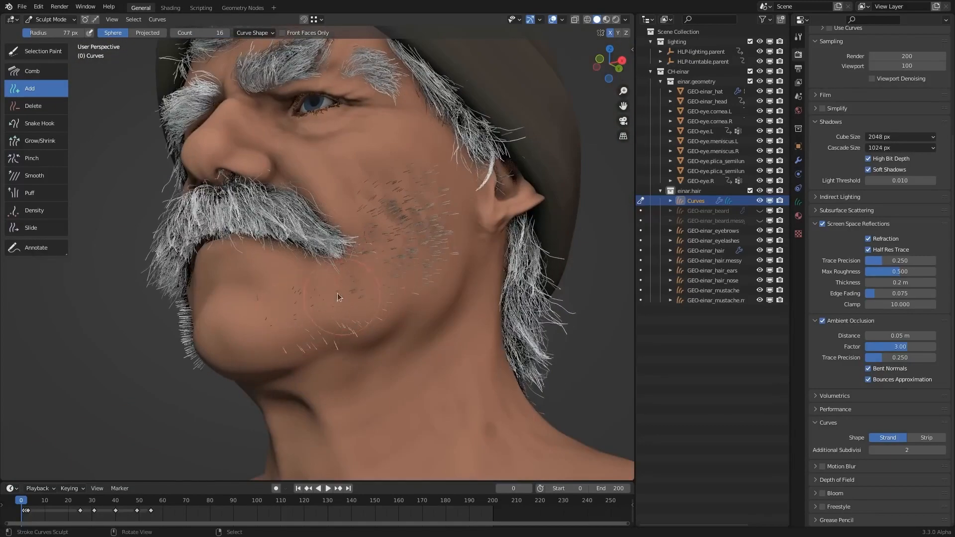
- Thicken the mirrored beard hair along the jawline and lower cheeks with the Add brush
middle_click_drag(337, 293, 397, 295)
mouse_move(397, 295)
left_mouse_down()
mouse_move(393, 321)
mouse_move(336, 311)
left_mouse_up()
middle_click_drag(336, 311, 414, 248)
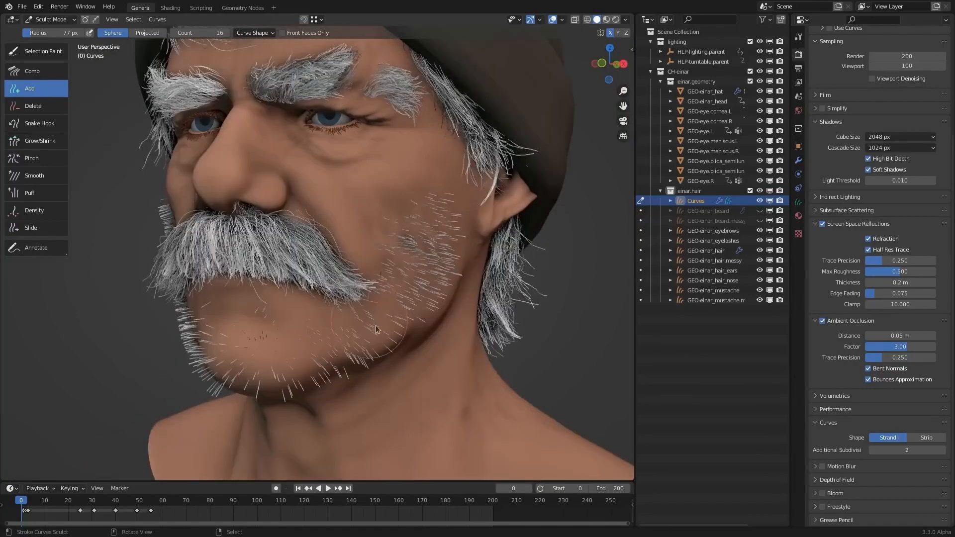
left_click_drag(414, 248, 403, 322)
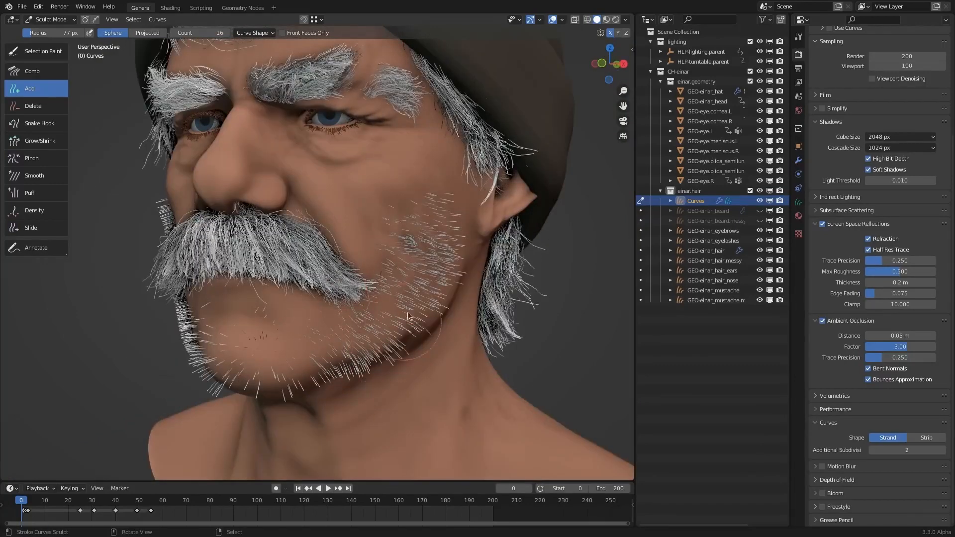
middle_click_drag(404, 323, 401, 284)
mouse_move(401, 284)
left_mouse_down()
mouse_move(378, 313)
mouse_move(303, 349)
mouse_move(247, 360)
left_mouse_up()
middle_click_drag(246, 360, 331, 350)
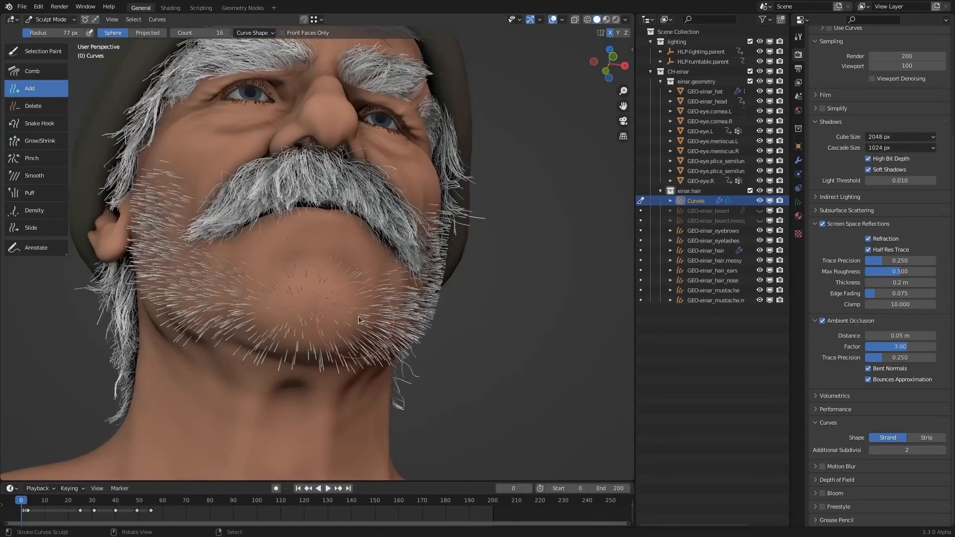
- Fill in more mirrored hair around the underside of the chin and the corners of the jaw
mouse_move(343, 329)
left_mouse_down()
mouse_move(398, 293)
mouse_move(415, 261)
left_mouse_up()
middle_click_drag(414, 260, 396, 292)
left_click_drag(396, 294, 384, 324)
middle_click_drag(384, 324, 365, 351)
mouse_move(368, 349)
left_mouse_down()
mouse_move(385, 351)
mouse_move(368, 370)
left_mouse_up()
middle_click_drag(368, 371, 324, 290)
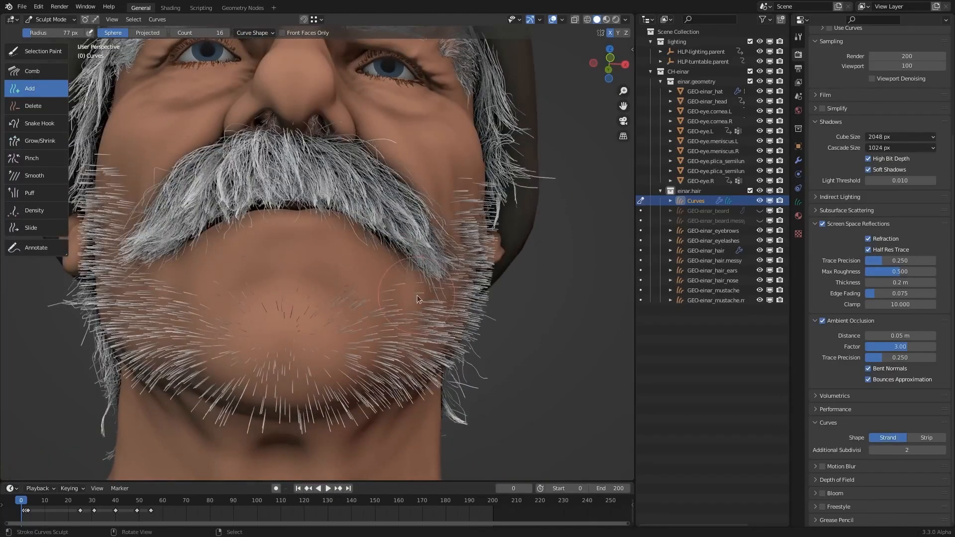
middle_click_drag(380, 264, 378, 260)
middle_click_drag(411, 313, 416, 325)
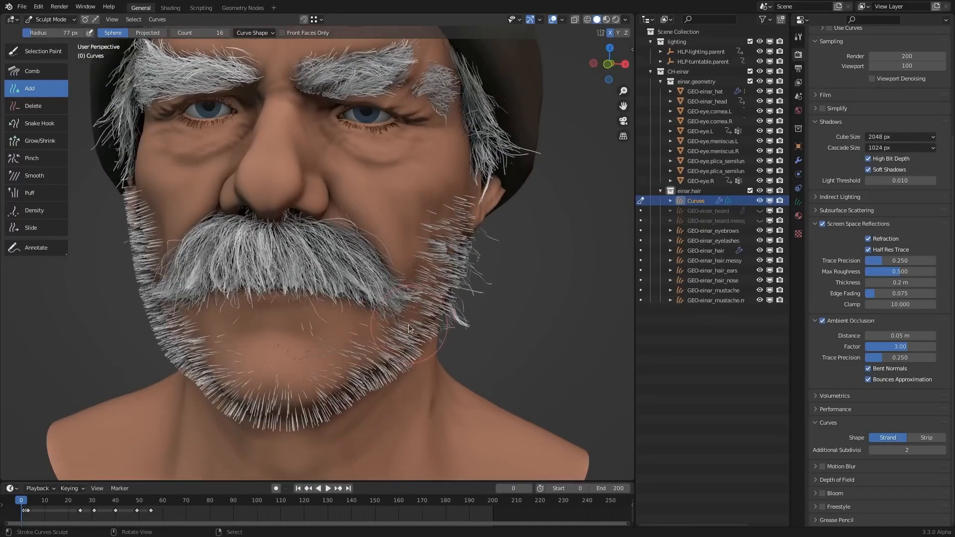
- Set the Add brush's count to 1 and place individual hairs below the lower lip
left_click_drag(204, 35, 129, 36)
middle_click_drag(290, 324, 303, 296)
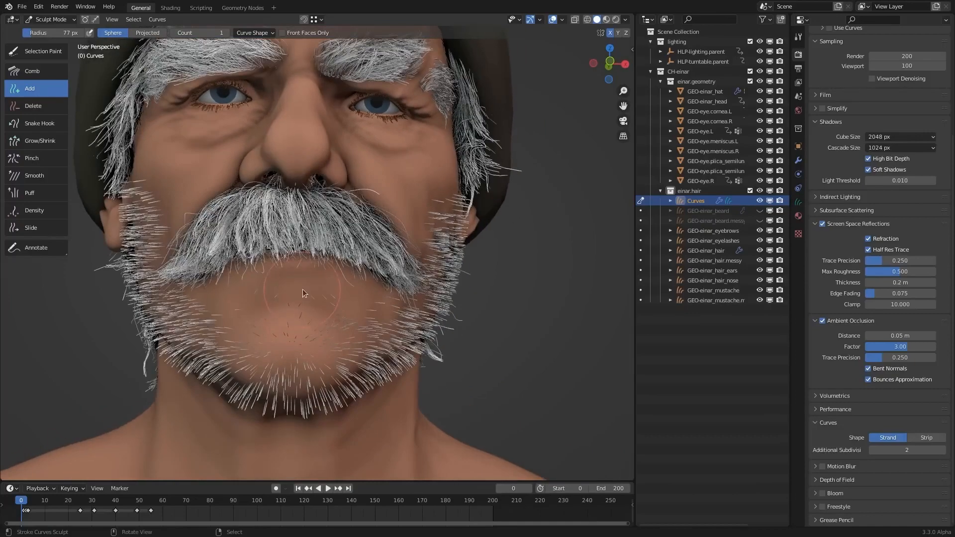
scroll(316, 286, "up", 2)
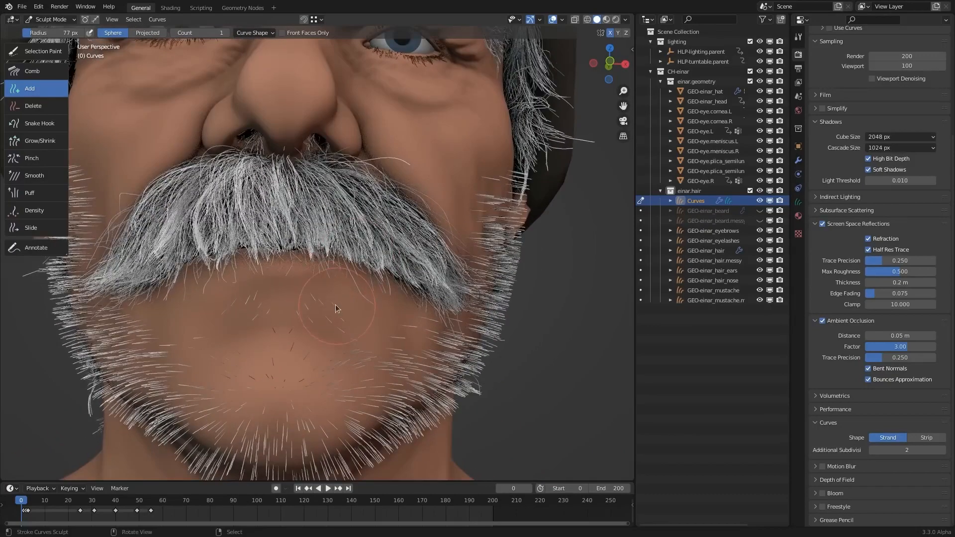
mouse_move(411, 335)
middle_mouse_down()
mouse_move(399, 280)
mouse_move(411, 321)
middle_mouse_up()
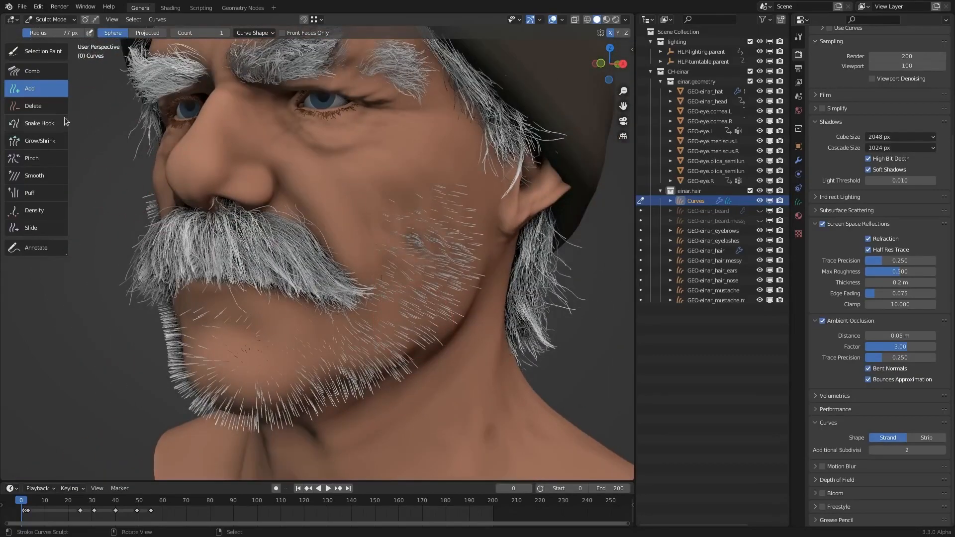
- Remove the excess hairs from the upper cheeks with the Delete brush
left_click(22, 106)
middle_click_drag(295, 214, 336, 190)
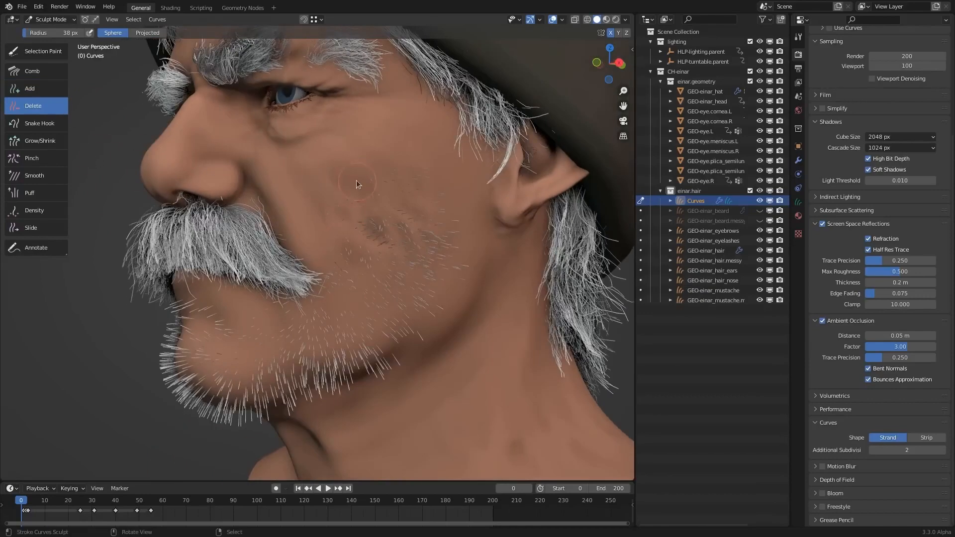
middle_click_drag(400, 210, 418, 234)
- Return to the Add brush and look at its Curve Shape settings
left_click(59, 92)
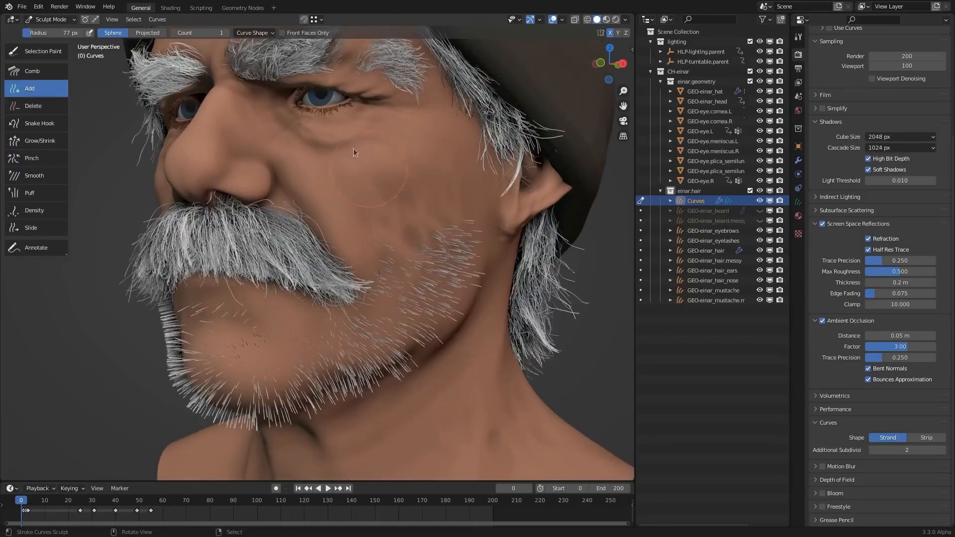
left_click(253, 33)
middle_click_drag(376, 253, 380, 249)
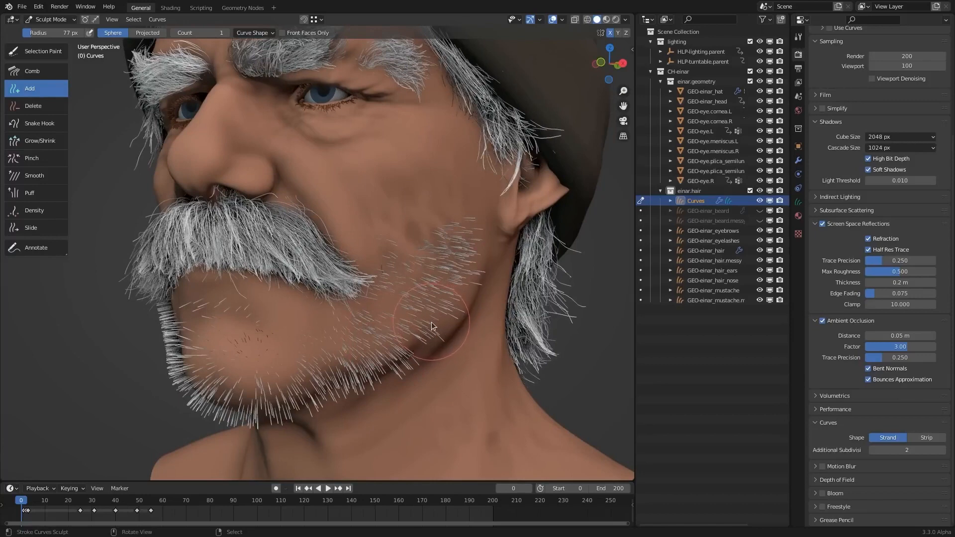
middle_click_drag(433, 316, 420, 274)
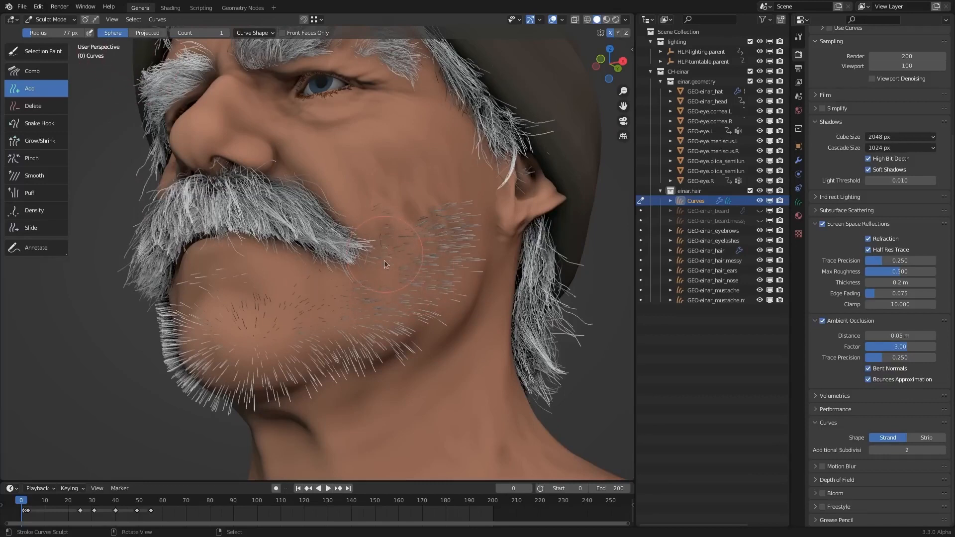
- Switch the Add brush to Projected mode and set its count to 26
left_click(148, 33)
middle_click_drag(325, 283, 450, 319)
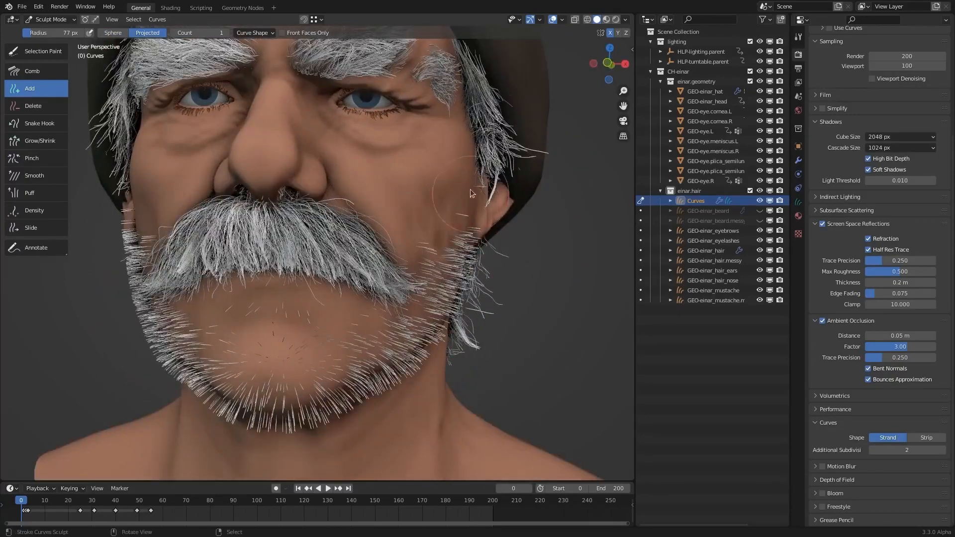
left_click_drag(201, 33, 215, 33)
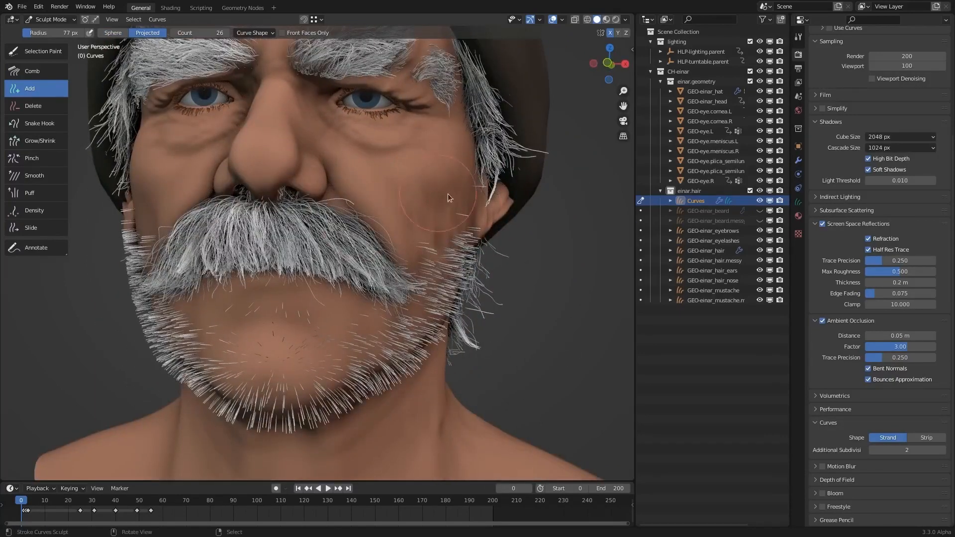
- Try brushing projected hair onto the cheek from the front, examine its distribution from the side and undo it
left_click(460, 200)
mouse_move(460, 203)
left_mouse_down()
mouse_move(481, 199)
mouse_move(482, 211)
left_mouse_up()
mouse_move(497, 263)
middle_mouse_down()
mouse_move(425, 242)
mouse_move(409, 280)
mouse_move(431, 269)
middle_mouse_up()
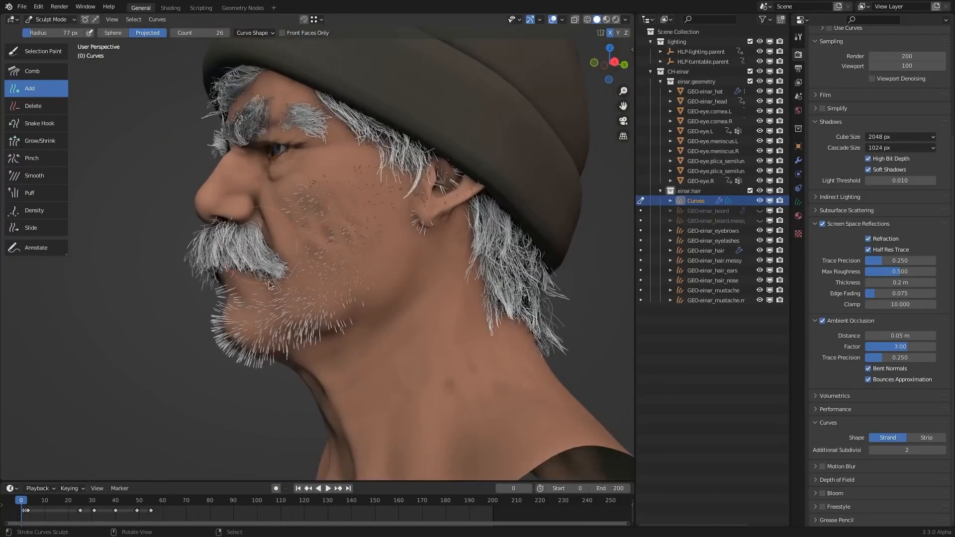
middle_click_drag(371, 294, 409, 338)
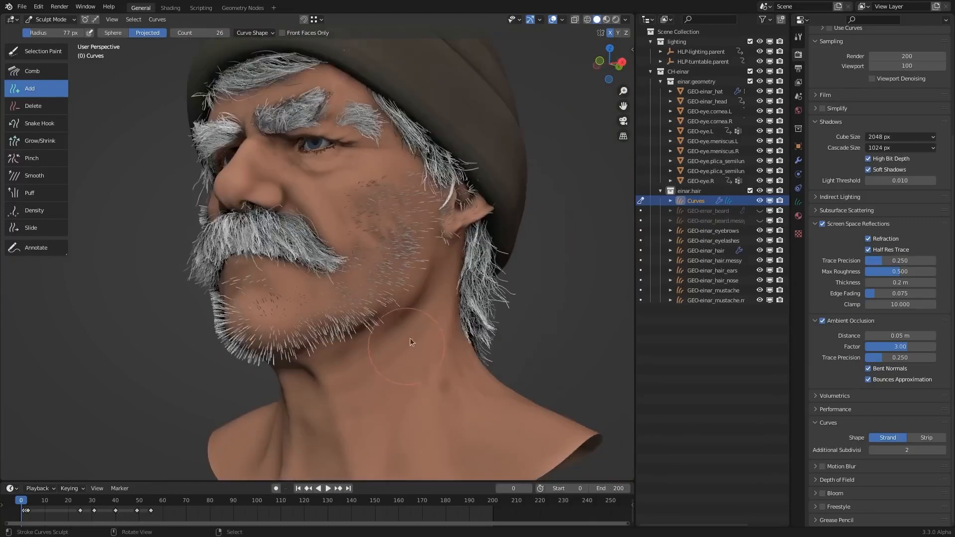
key("ctrl+z")
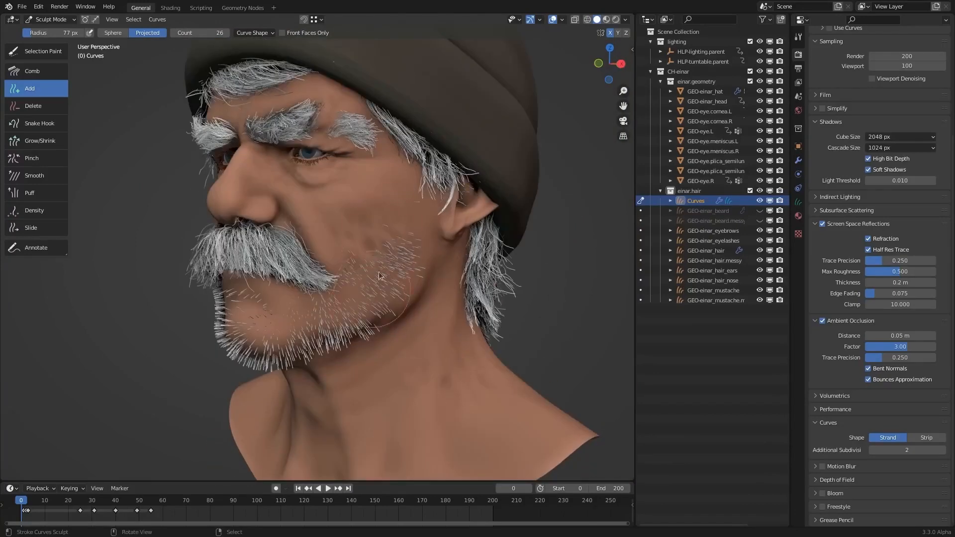
middle_click_drag(368, 340, 435, 281)
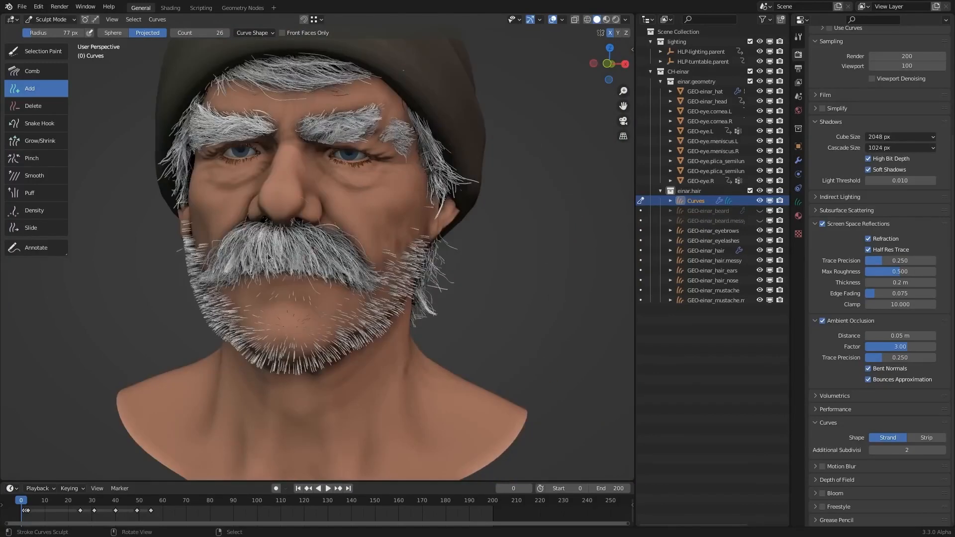
- Add projected hair to the lower cheek and jaw, checking its distribution from the side and at an angle
middle_click_drag(314, 334, 249, 294)
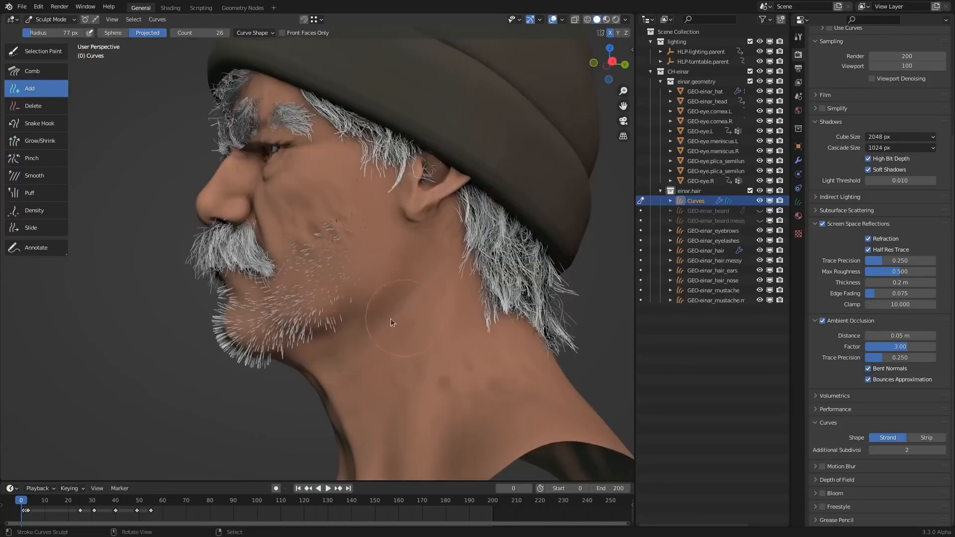
middle_click_drag(391, 323, 443, 276)
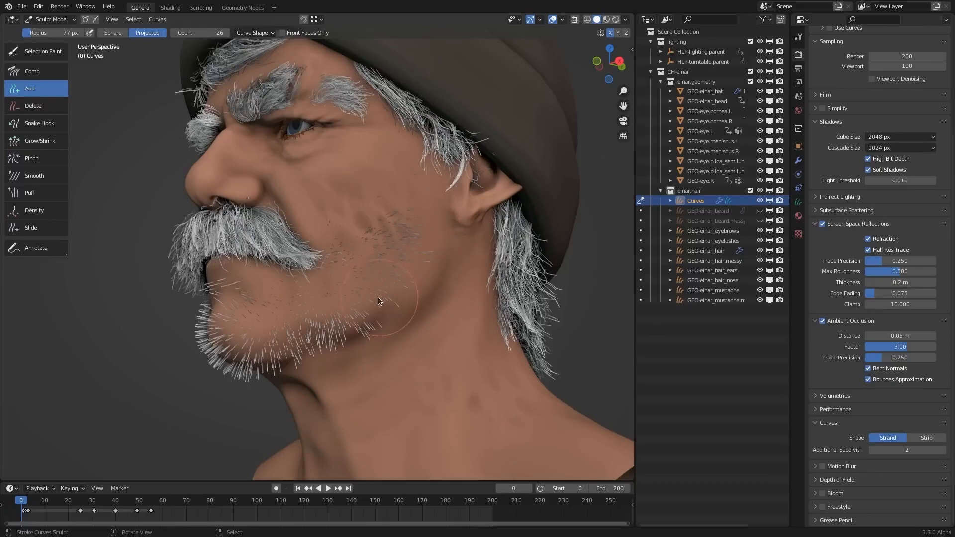
middle_click_drag(354, 302, 372, 304)
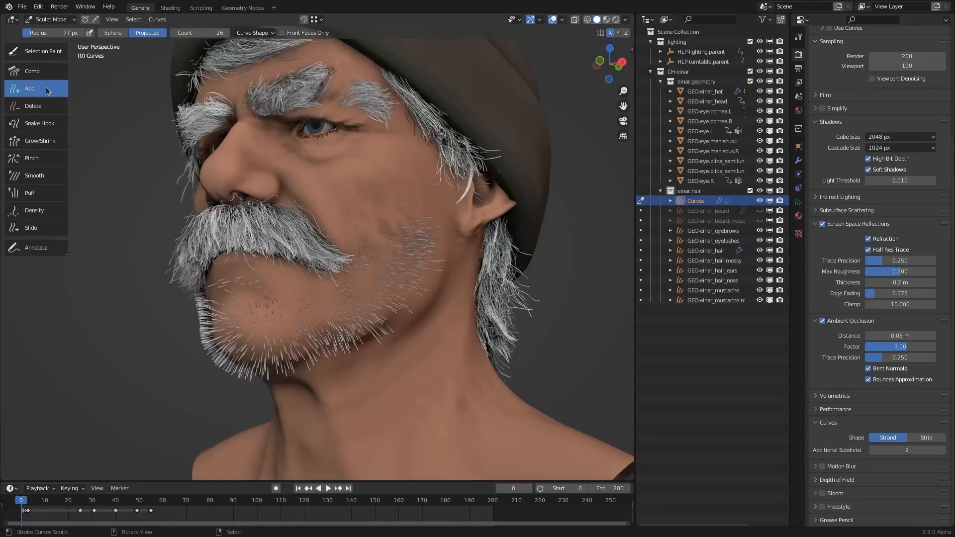
middle_click_drag(354, 245, 390, 255)
left_click_drag(387, 252, 360, 239)
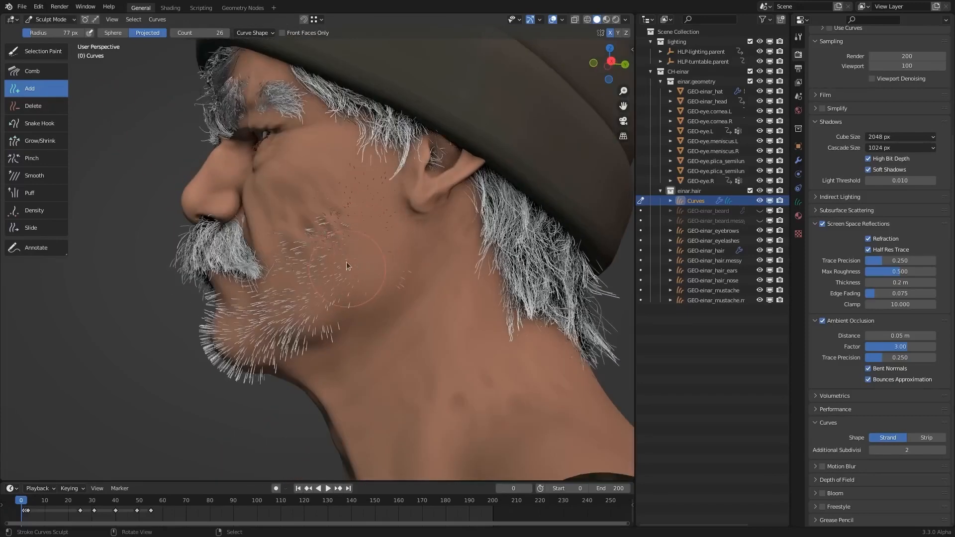
- Fill the cheek and the underside of the jaw with more projected hair from side and low angles
mouse_move(346, 265)
middle_mouse_down()
mouse_move(318, 299)
mouse_move(281, 278)
mouse_move(289, 238)
mouse_move(264, 238)
mouse_move(326, 276)
mouse_move(301, 295)
mouse_move(346, 292)
middle_mouse_up()
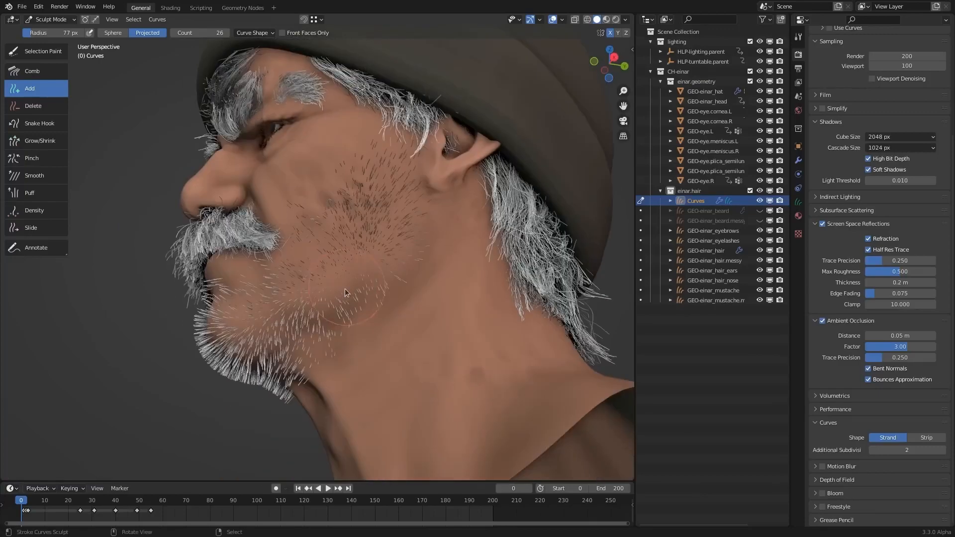
middle_click_drag(377, 213, 307, 341)
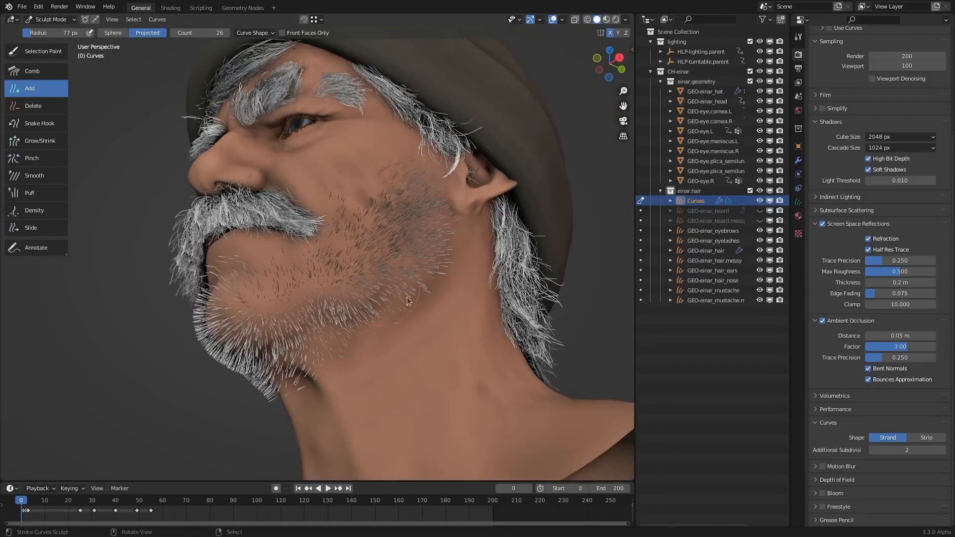
middle_click_drag(407, 300, 363, 279)
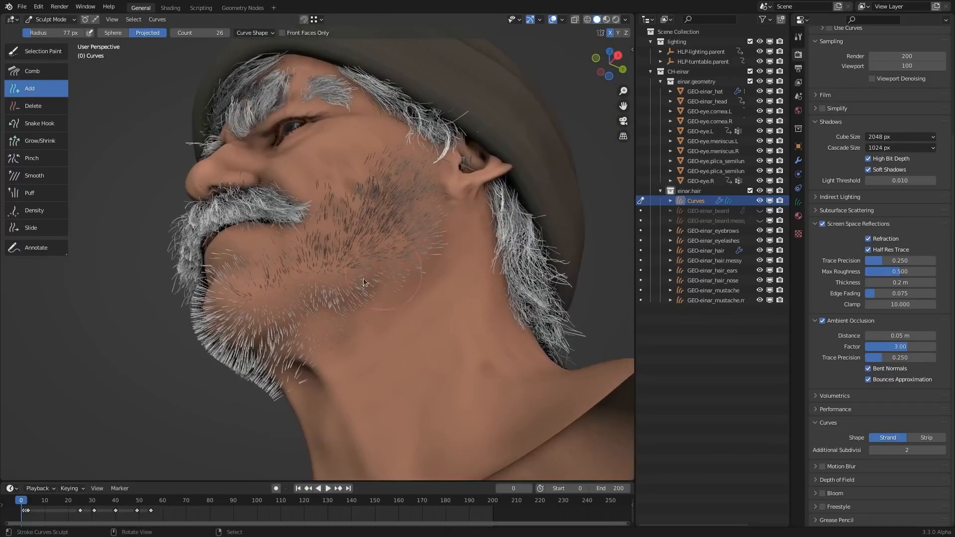
middle_click_drag(291, 294, 121, 102)
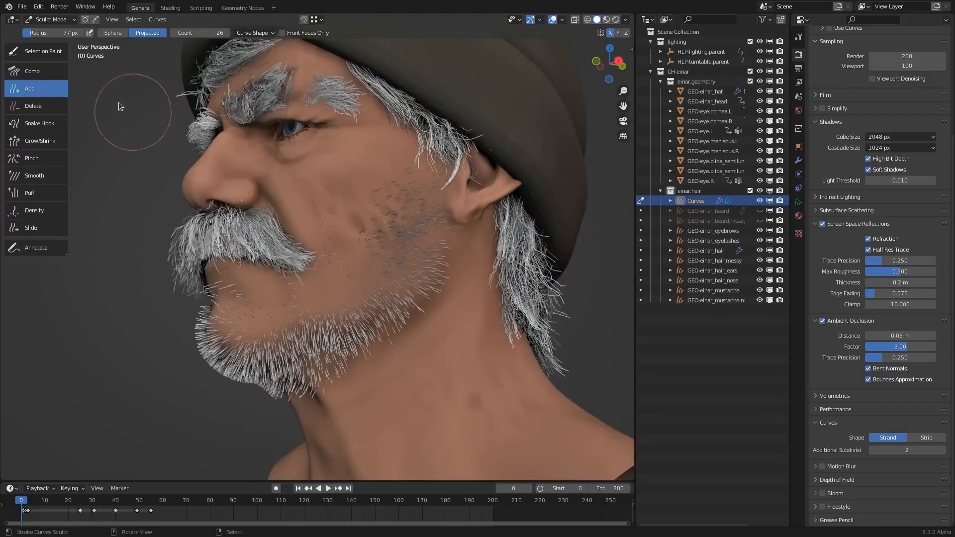
- Set the Add brush's count to 1 and its radius to 58 px, and paint individual hairs across the cheek
left_click(216, 33)
type("1")
key("Return")
scroll(417, 173, "up", 3)
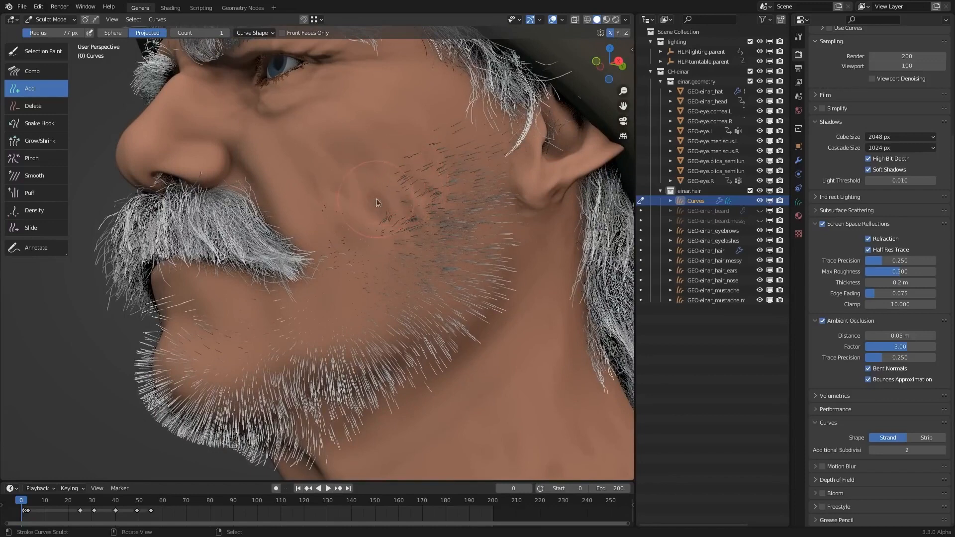
middle_click_drag(475, 289, 401, 221)
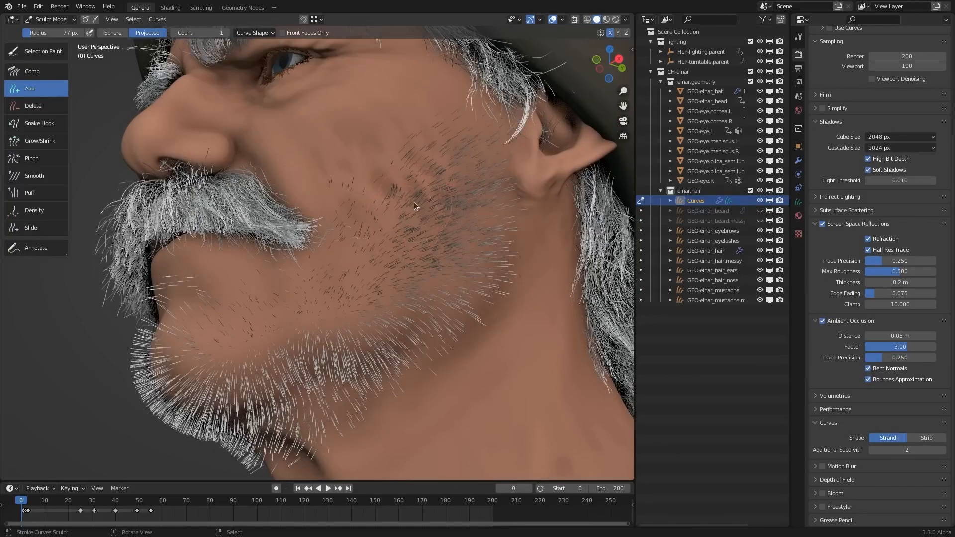
key("f")
left_click(419, 211)
middle_click_drag(404, 229, 412, 321)
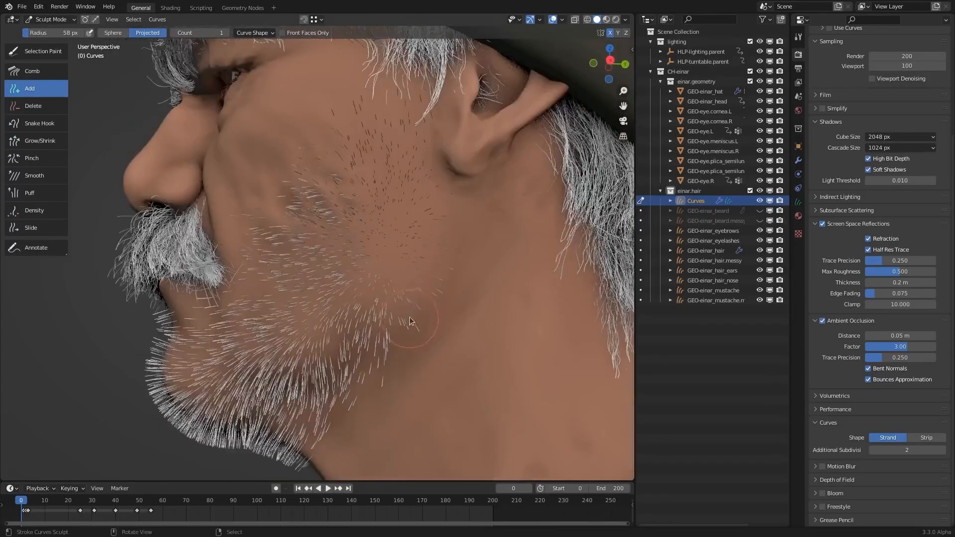
- Switch to the Density brush and fill in the sparse hair on the cheek and jaw in its Add mode
left_click(46, 210)
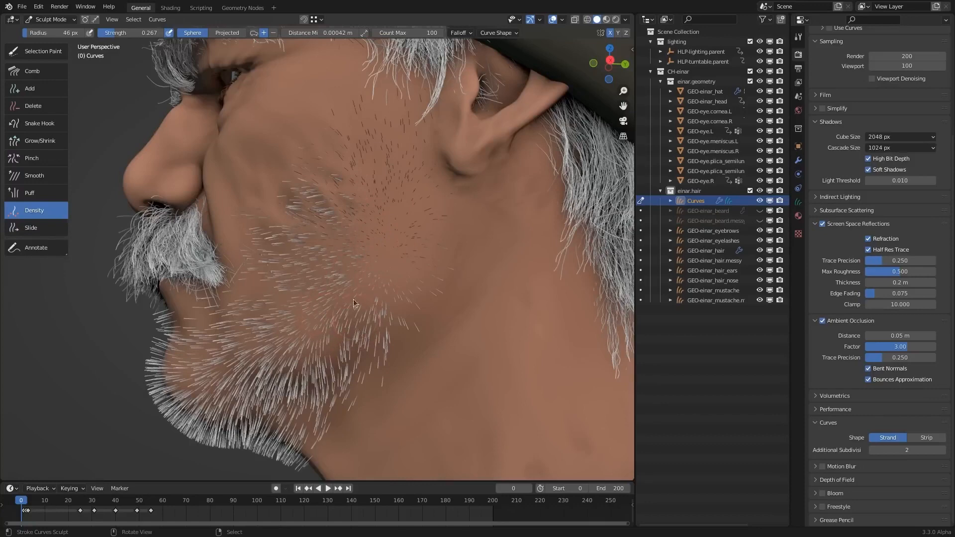
middle_click_drag(345, 203, 414, 238)
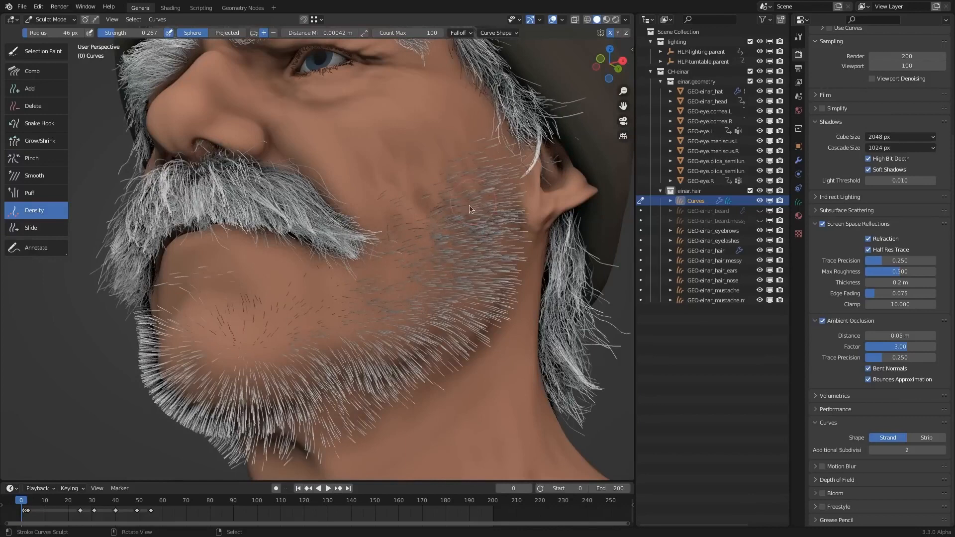
middle_click_drag(404, 269, 462, 233)
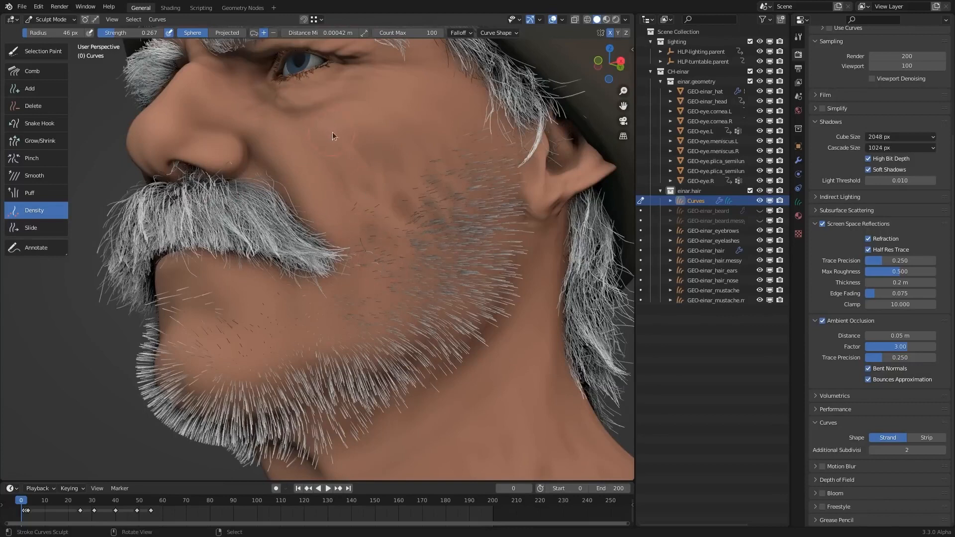
- Set the Density brush to Auto mode and even out the hair spacing on the cheek
left_click(272, 33)
left_click(254, 34)
middle_click_drag(467, 239, 407, 197)
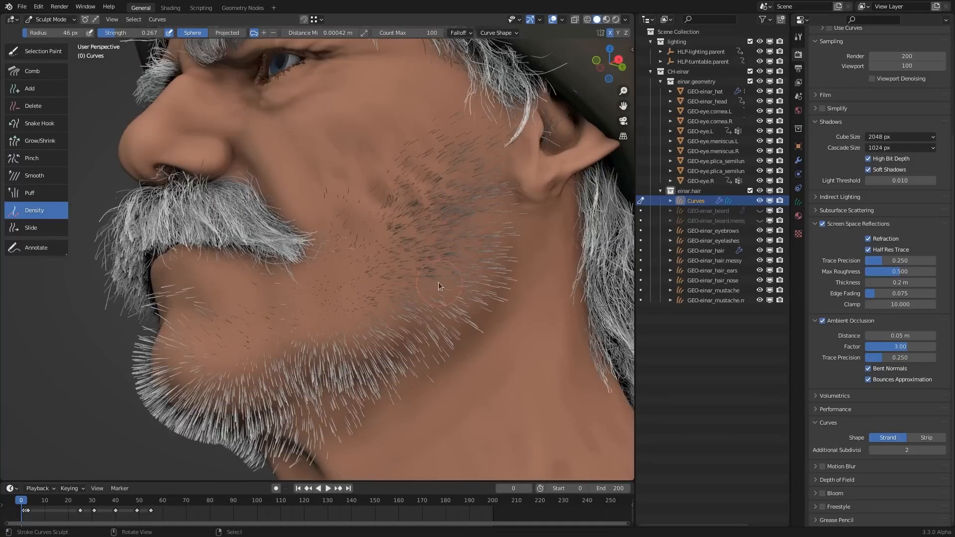
middle_click_drag(441, 235, 420, 243)
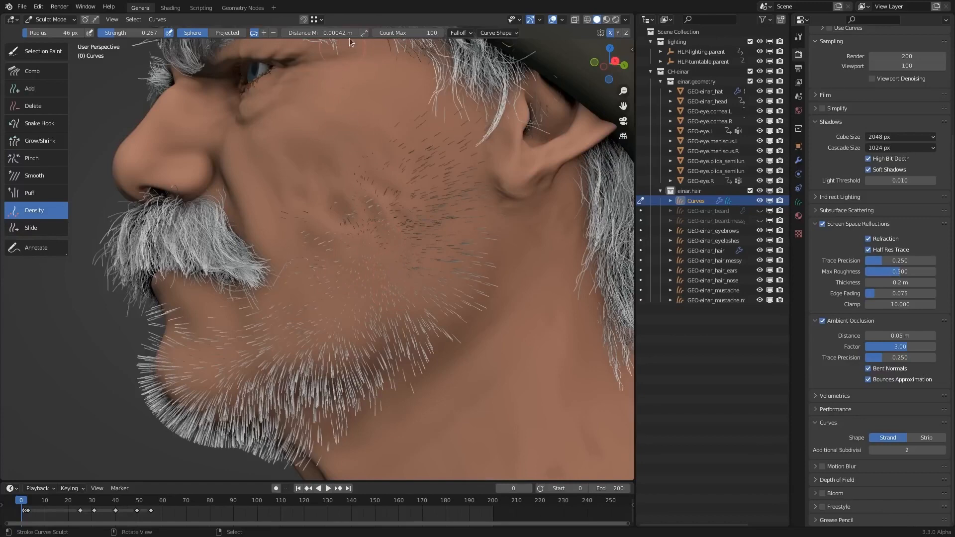
- Set the Density brush's radius to 121 px and its minimum distance to 0.0012 m
middle_click_drag(402, 249, 384, 165)
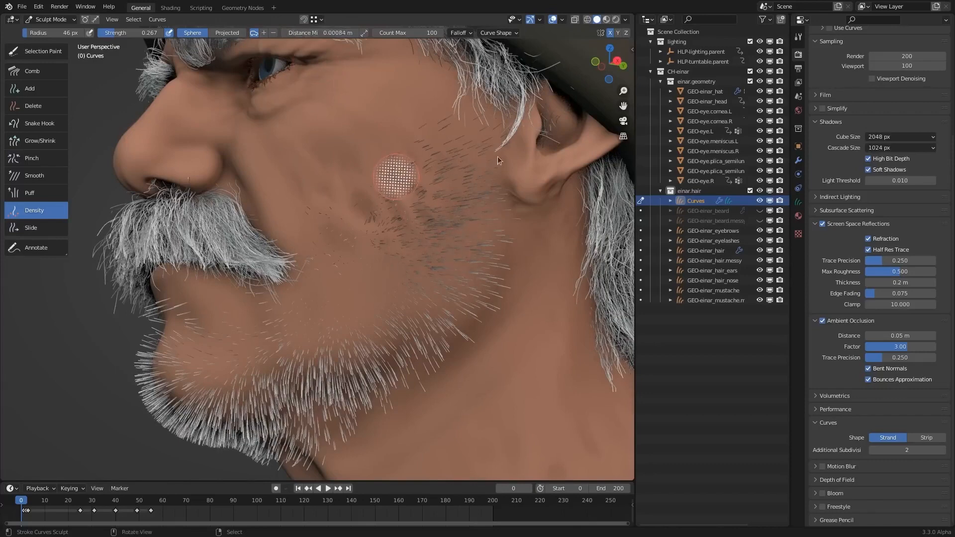
left_click(425, 167)
key("f")
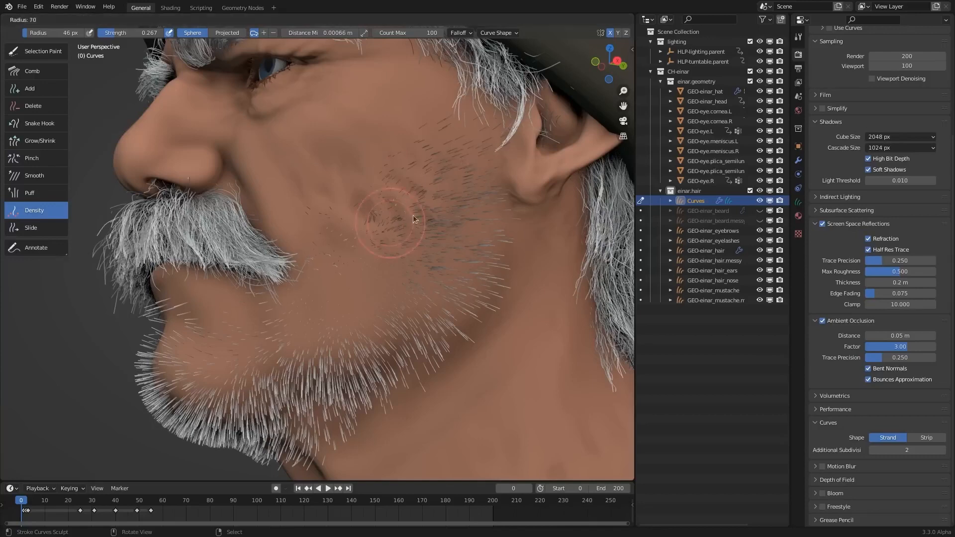
left_click(480, 219)
key("shift+r")
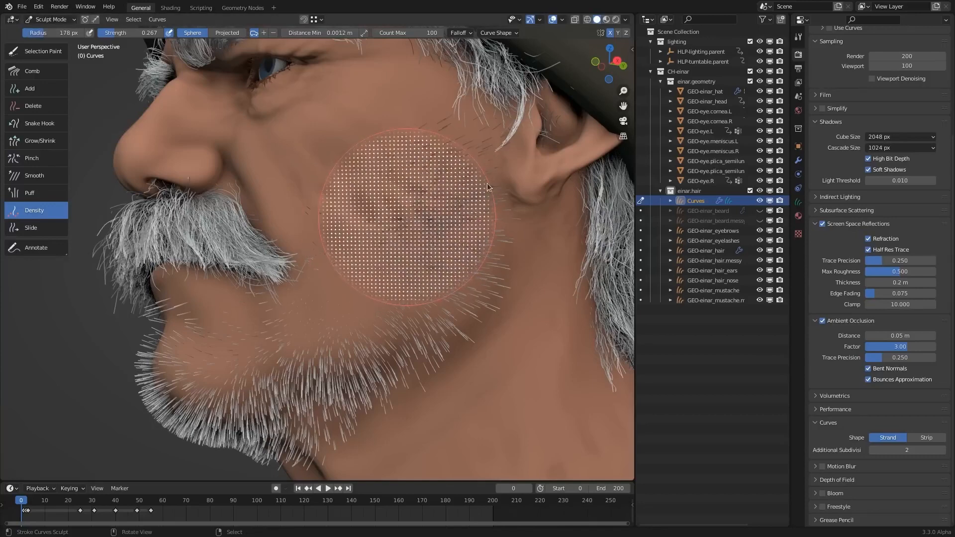
left_click(490, 187)
key("f")
left_click(462, 193)
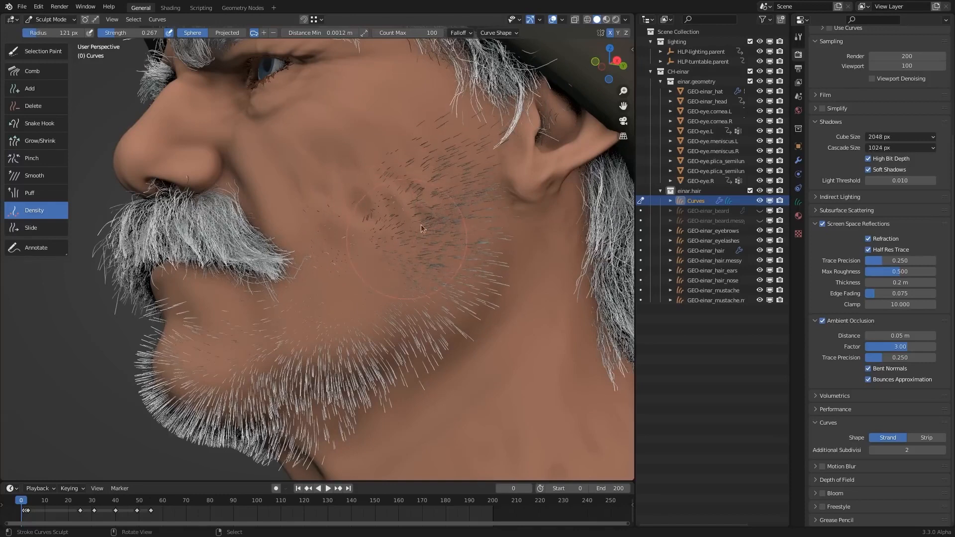
- Set the minimum distance to 0.003 m and the strength to 1.000, and thin out the cheek hair
key("shift+r")
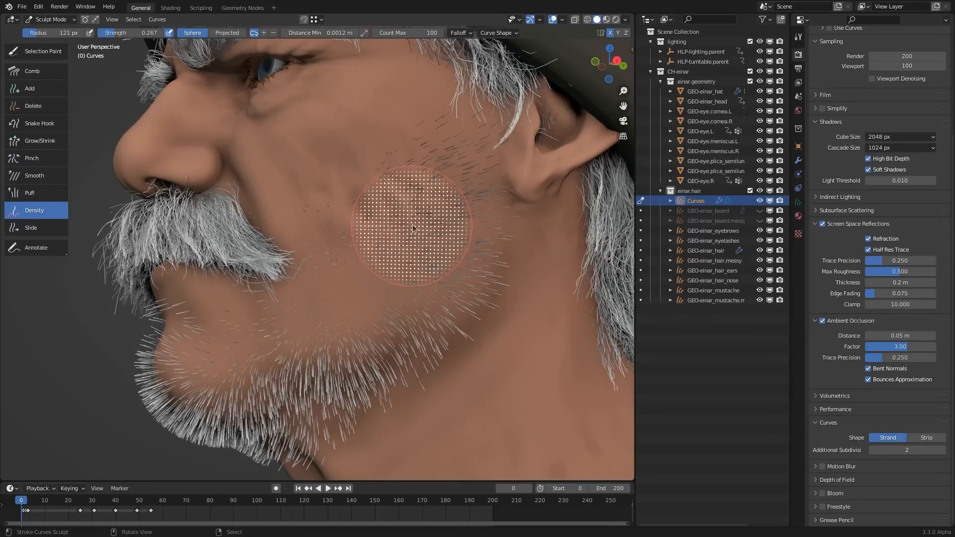
left_click(539, 181)
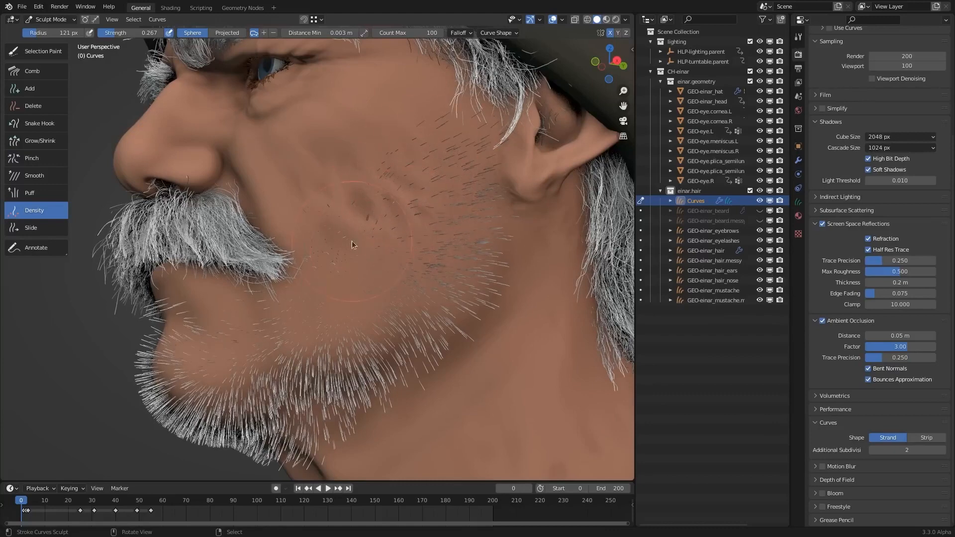
middle_click_drag(397, 212, 428, 196)
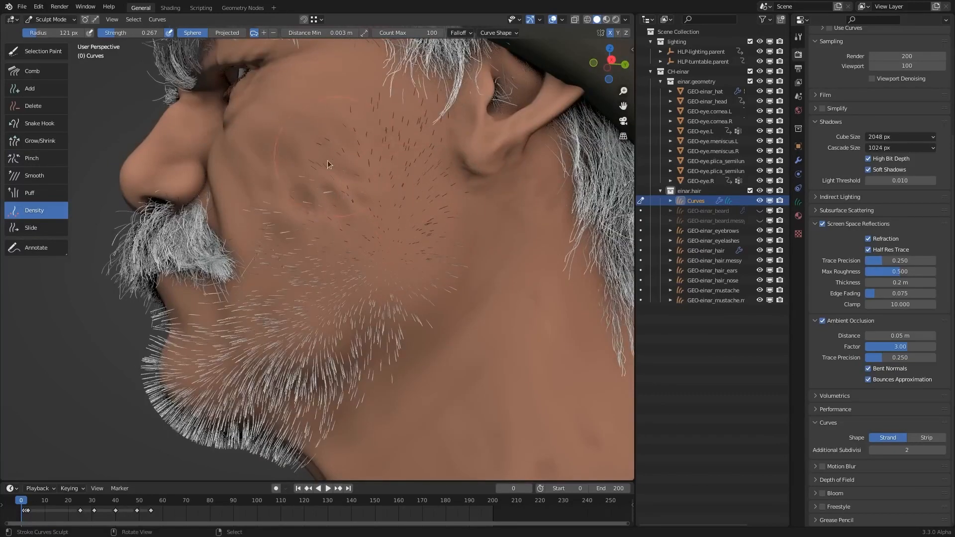
middle_click_drag(362, 236, 425, 213)
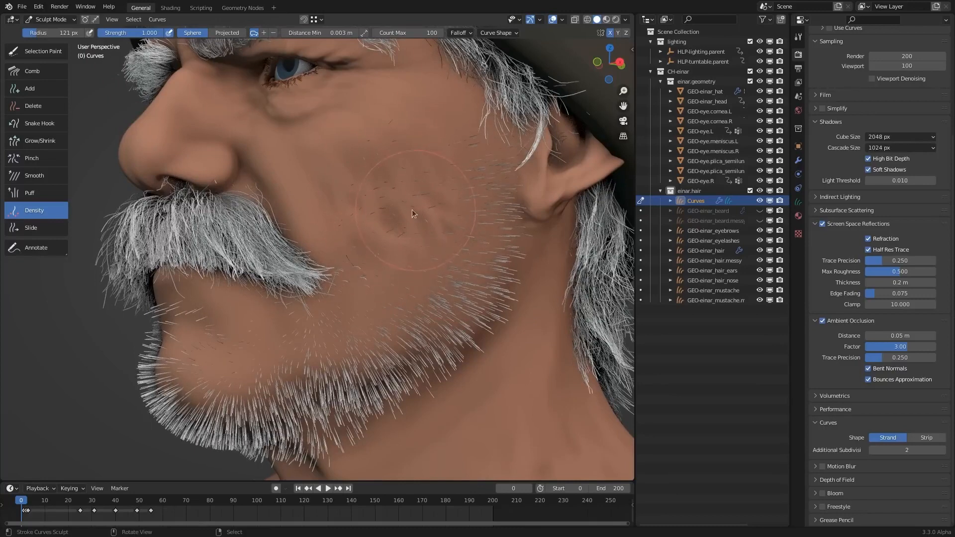
- Set the minimum distance to 0.0014 m and the strength to 0.319, and redistribute the hair over the cheek
key("shift+r")
left_click(299, 297)
mouse_move(155, 35)
left_mouse_down()
mouse_move(87, 43)
mouse_move(112, 43)
left_mouse_up()
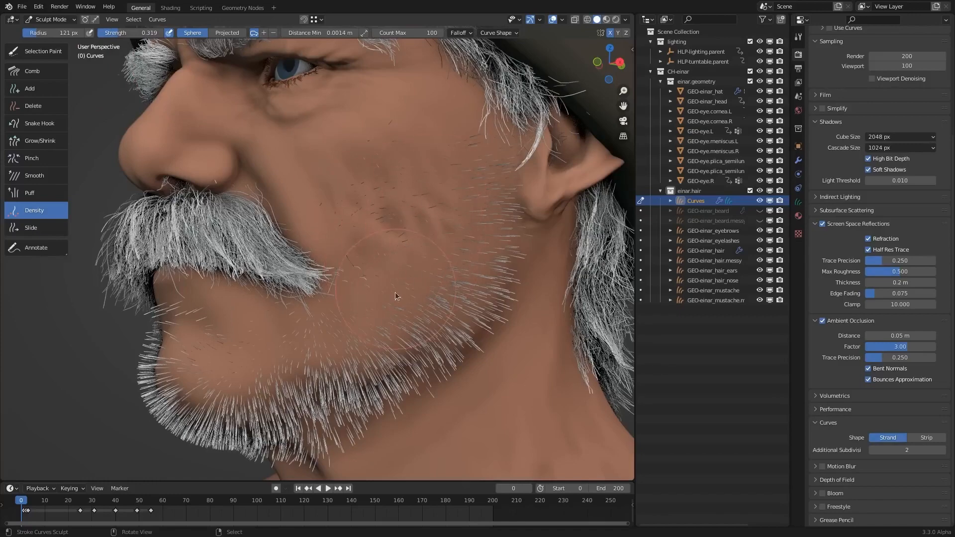
middle_click_drag(396, 297, 345, 280)
middle_click_drag(400, 253, 451, 246)
- Reduce the Density brush's radius to 60 px and fill the lower cheek and jaw area with evenly spaced hair
key("f")
left_click(421, 254)
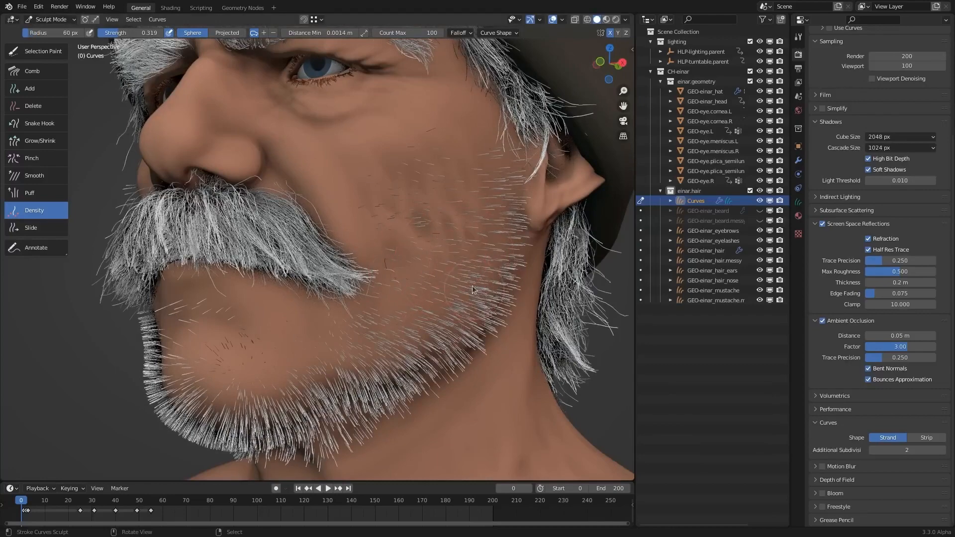
middle_click_drag(473, 290, 380, 288)
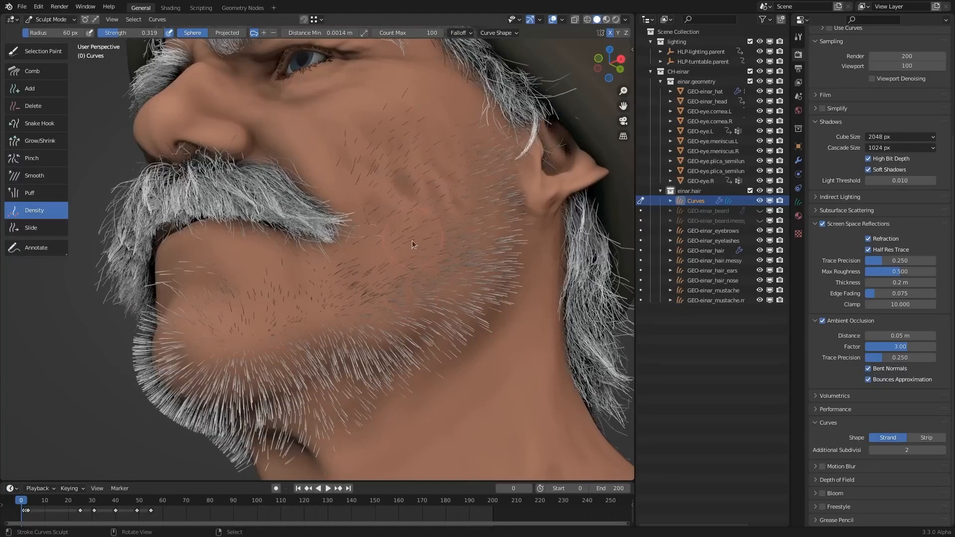
middle_click_drag(412, 240, 284, 80)
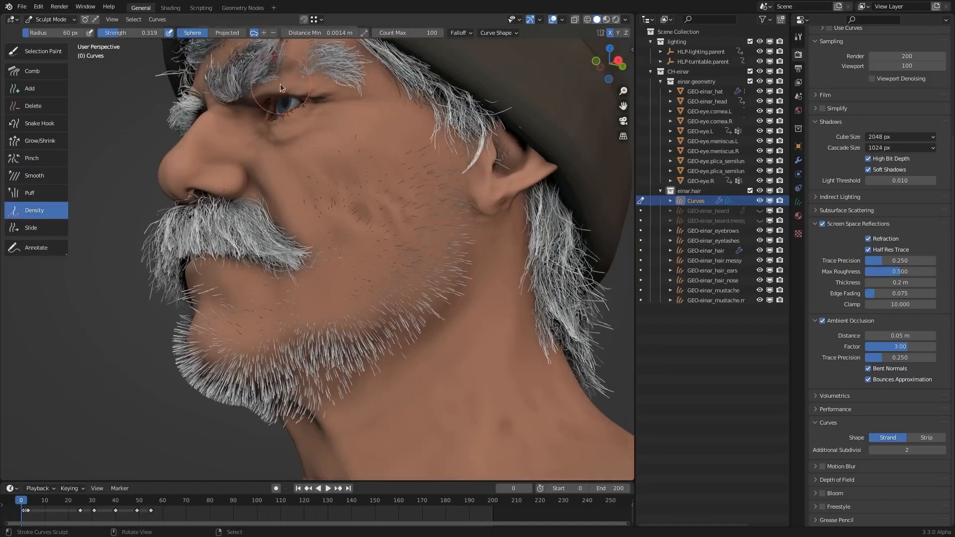
- Thin out the jaw and chin hair with the Density brush in Remove mode, using a 0.0043 m minimum distance and 125 px radius
left_click(273, 33)
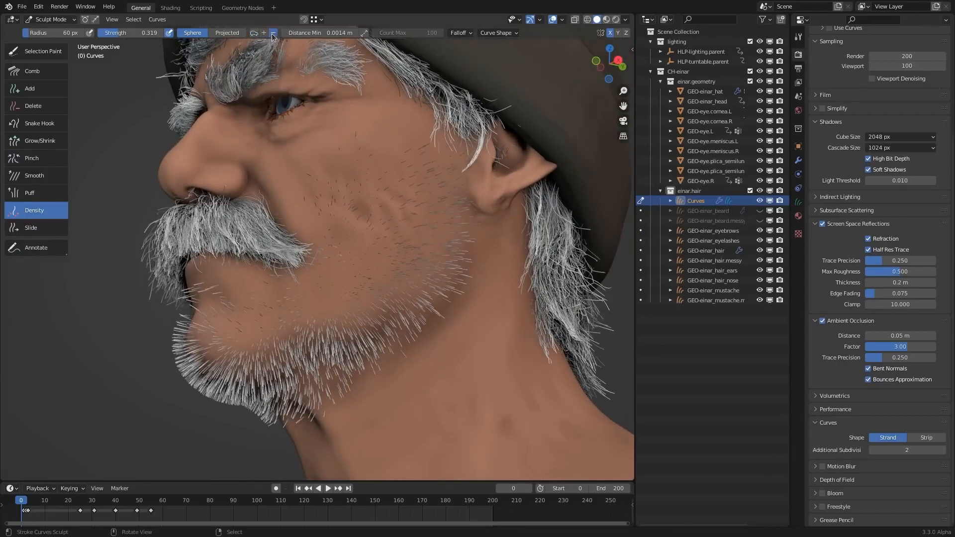
middle_click_drag(397, 214, 335, 183, "ctrl")
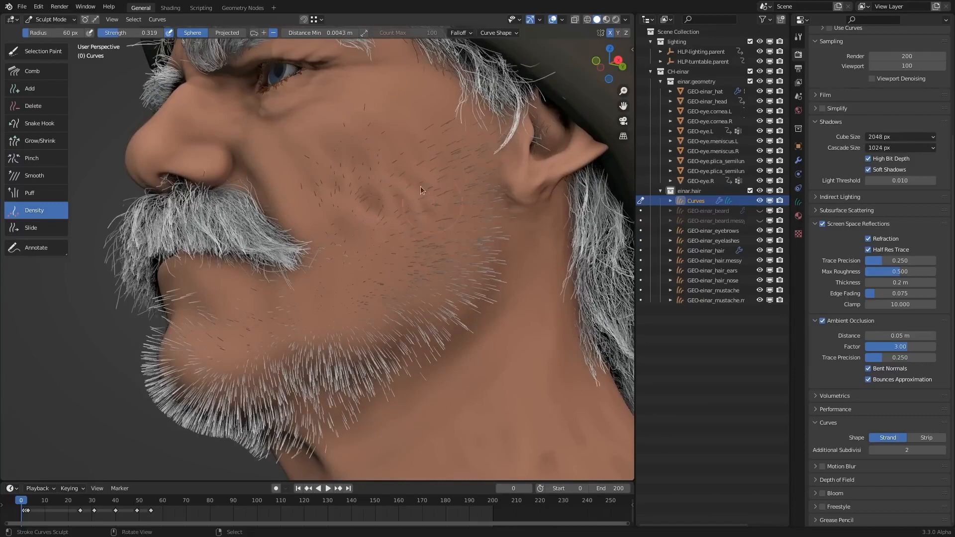
key("f")
left_click(379, 212)
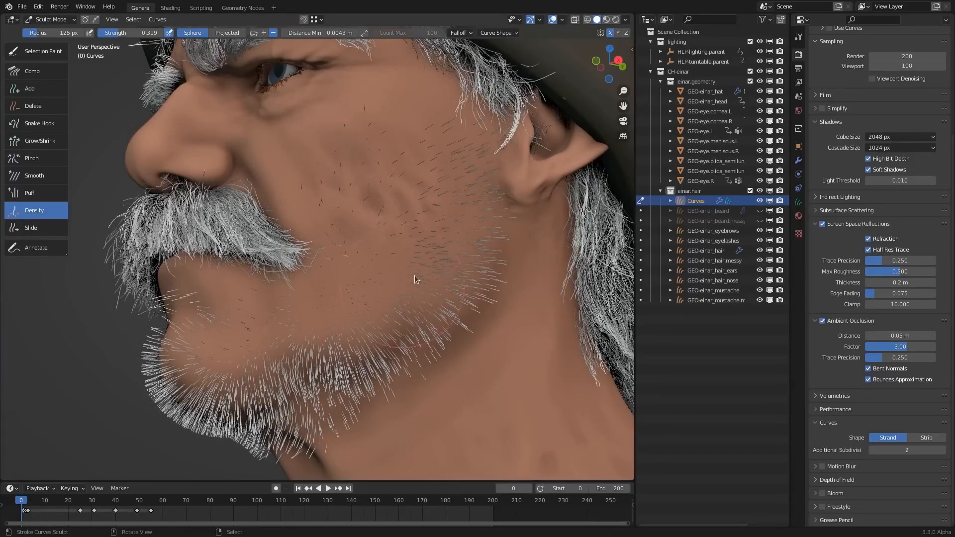
middle_click_drag(228, 412, 406, 339)
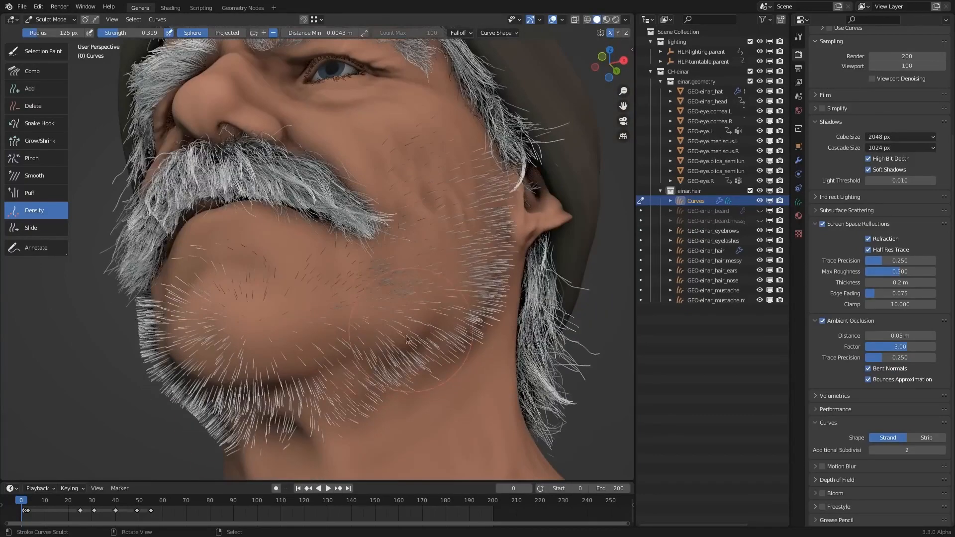
mouse_move(349, 377)
middle_mouse_down()
mouse_move(238, 334)
mouse_move(378, 330)
mouse_move(408, 258)
mouse_move(352, 288)
mouse_move(369, 288)
middle_mouse_up()
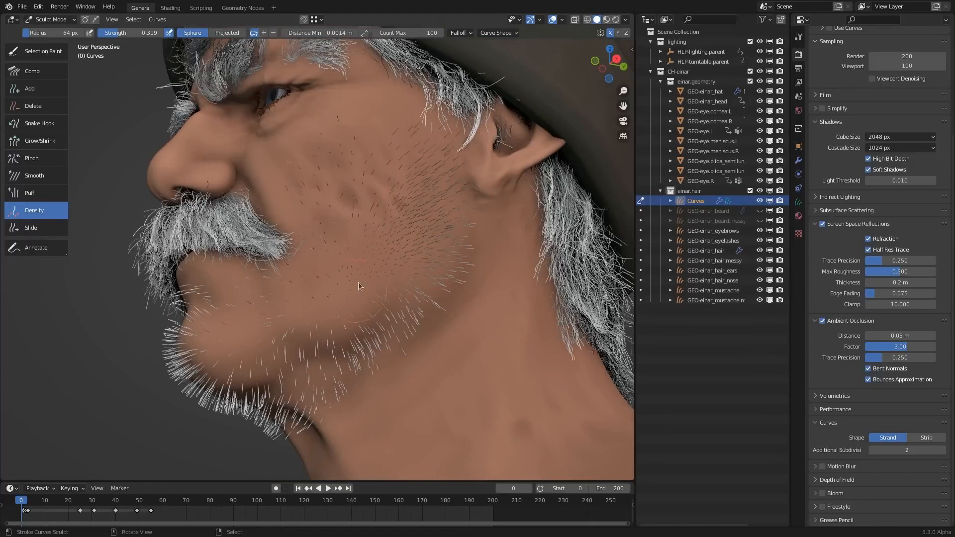
- Refill the jawline and chin in Auto mode with a 0.0014 m minimum distance, setting the radius to 48 px and strength to 1.000
left_click_drag(401, 285, 275, 393)
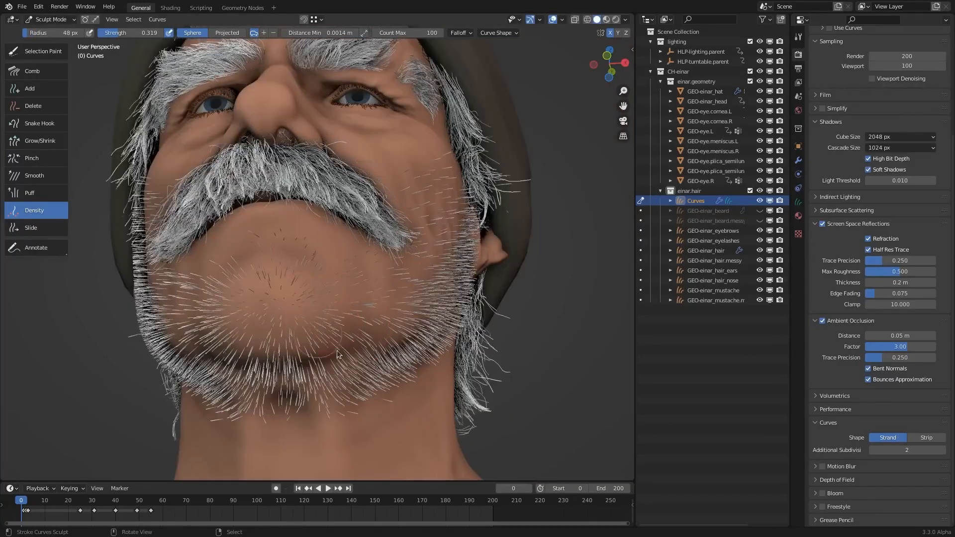
mouse_move(337, 355)
left_mouse_down()
mouse_move(385, 335)
mouse_move(392, 343)
left_mouse_up()
left_click_drag(128, 33, 175, 36)
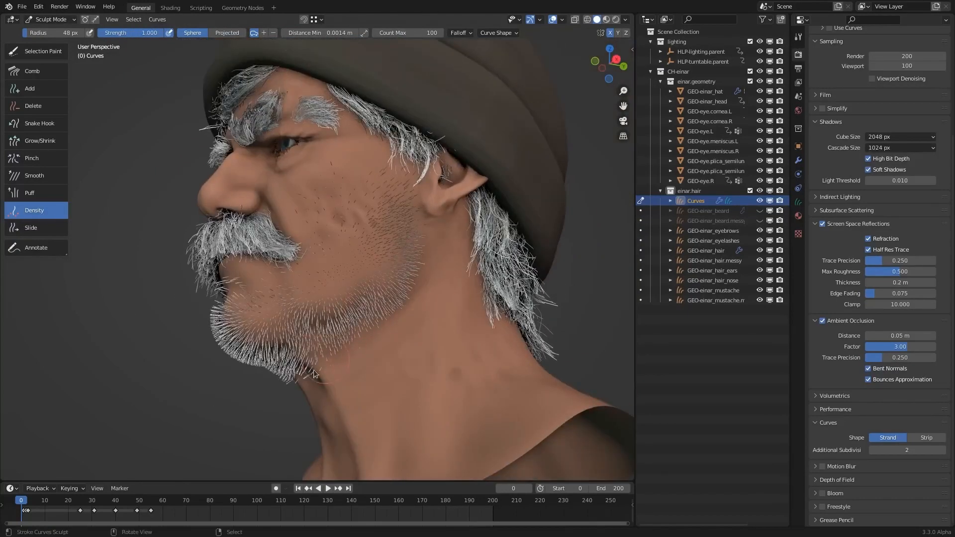
- Fill the remaining chin and sideburn gaps with the Density brush, and lengthen the beard using Grow/Shrink at 173 px radius and 0.426 strength
left_click_drag(313, 374, 322, 377)
middle_click_drag(361, 324, 411, 333)
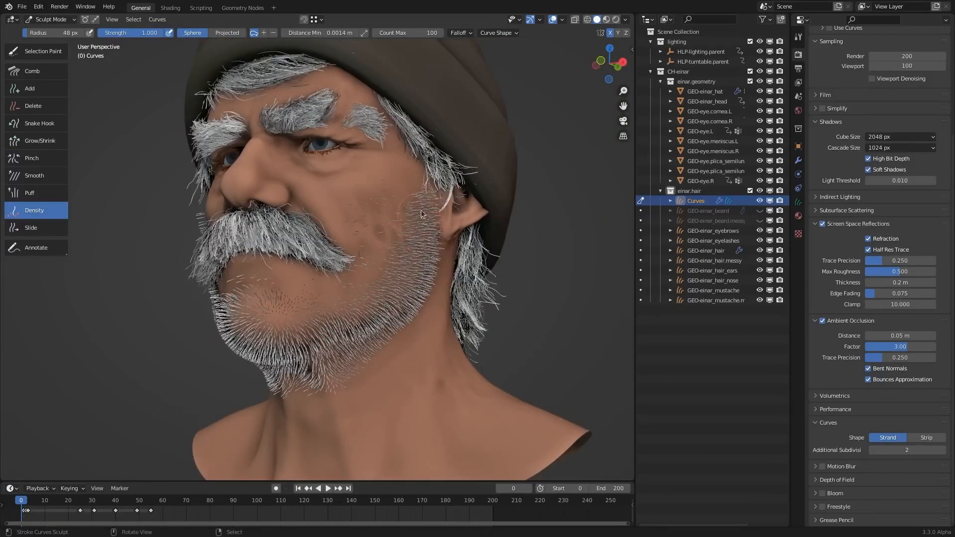
middle_click_drag(421, 210, 468, 332)
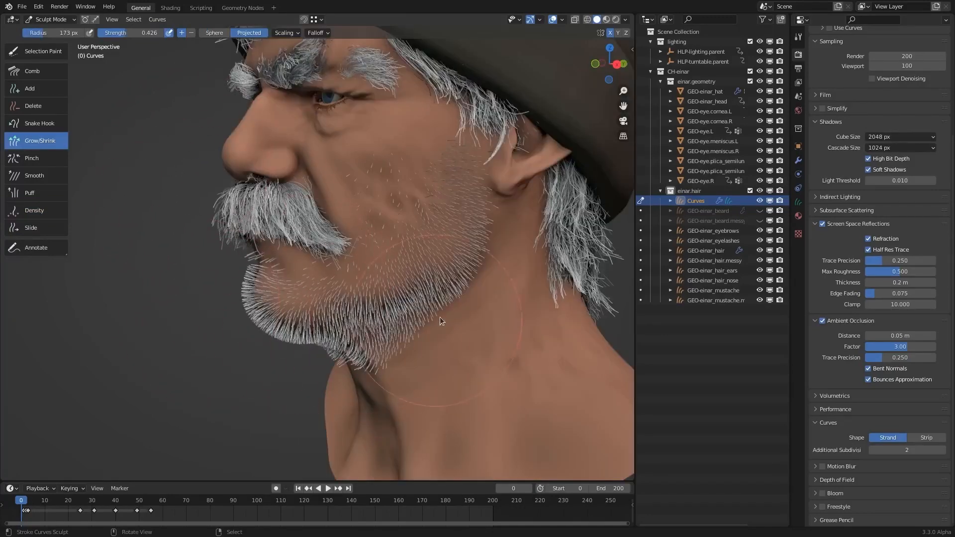
mouse_move(440, 317)
middle_mouse_down()
mouse_move(494, 292)
mouse_move(431, 279)
middle_mouse_up()
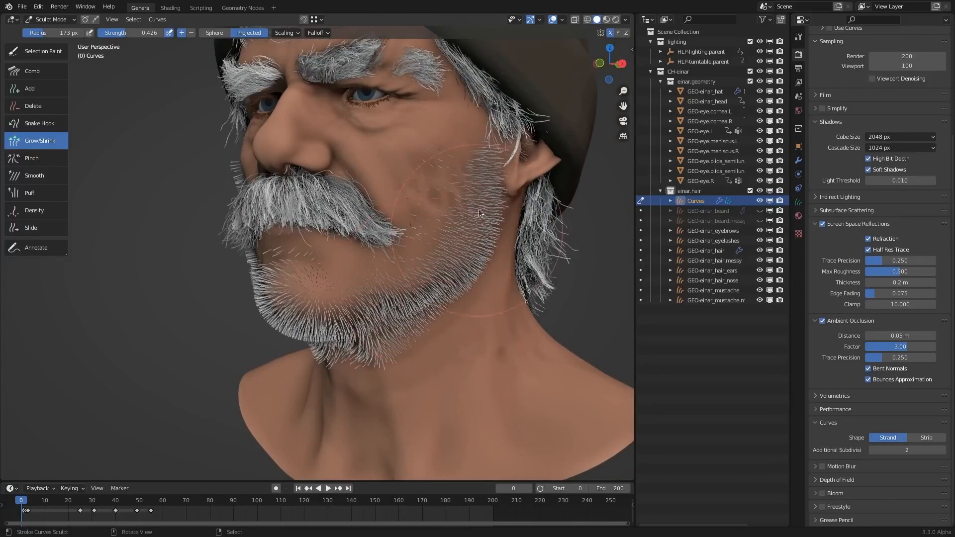
middle_click_drag(434, 333, 228, 220)
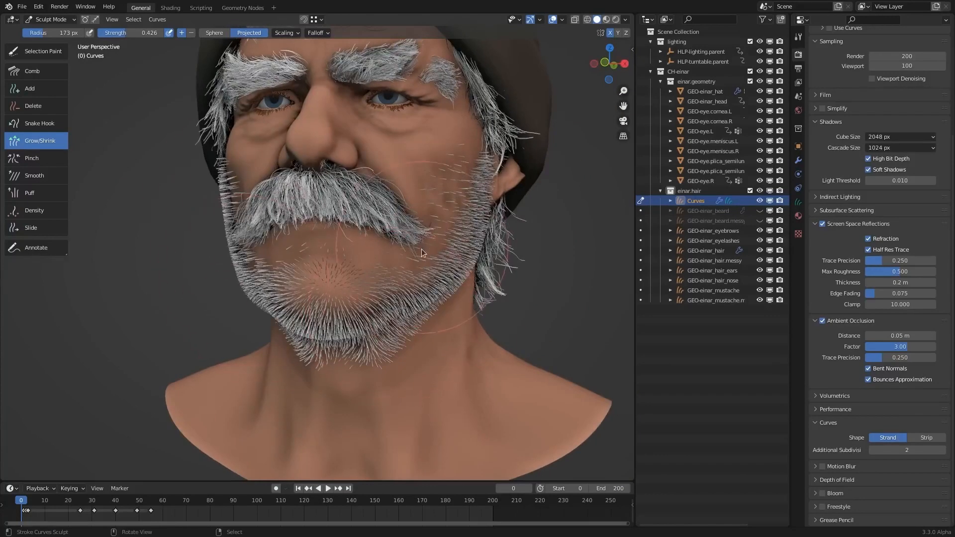
- Comb the sideburn, cheek and jaw hair downward using the Comb brush with a 178 px radius and 0.905 strength
left_click(42, 74)
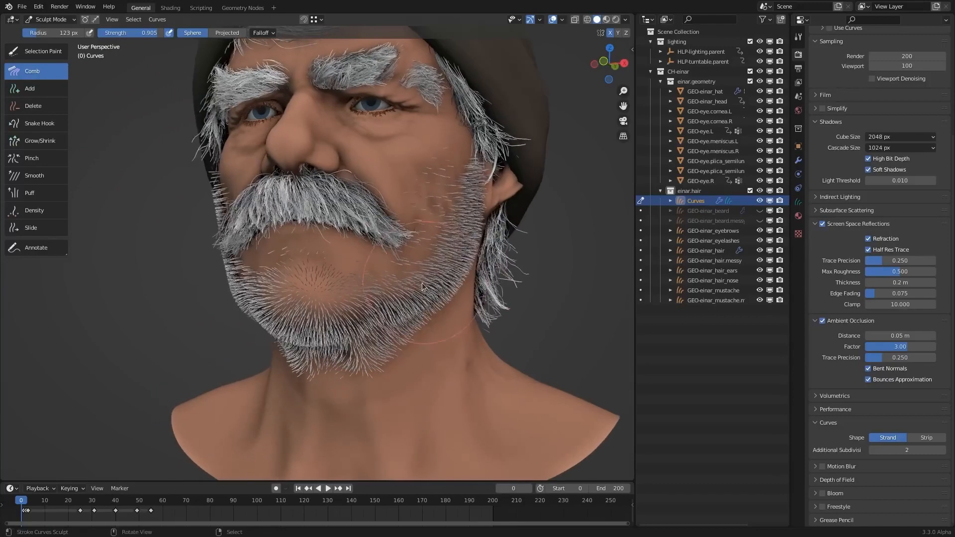
middle_click_drag(475, 300, 471, 273, "ctrl")
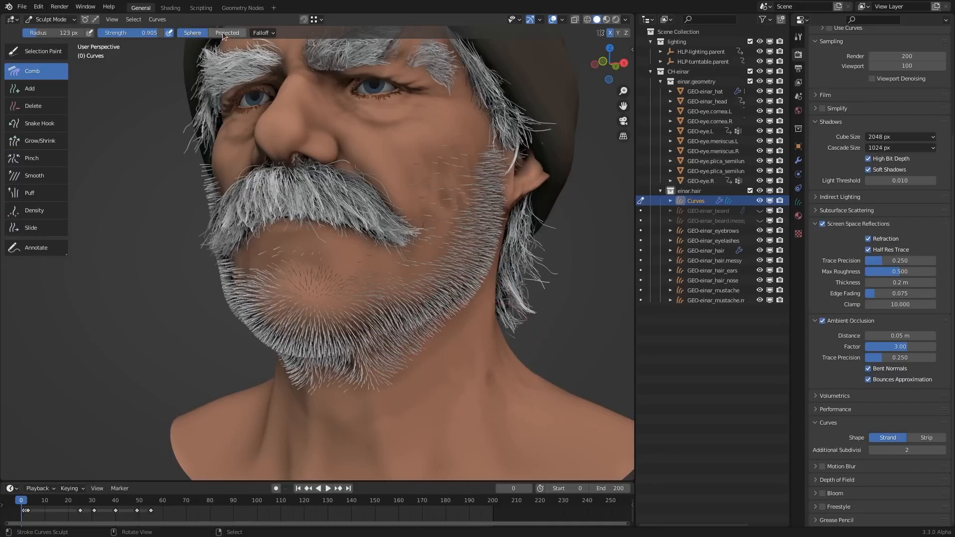
middle_click_drag(479, 326, 502, 299)
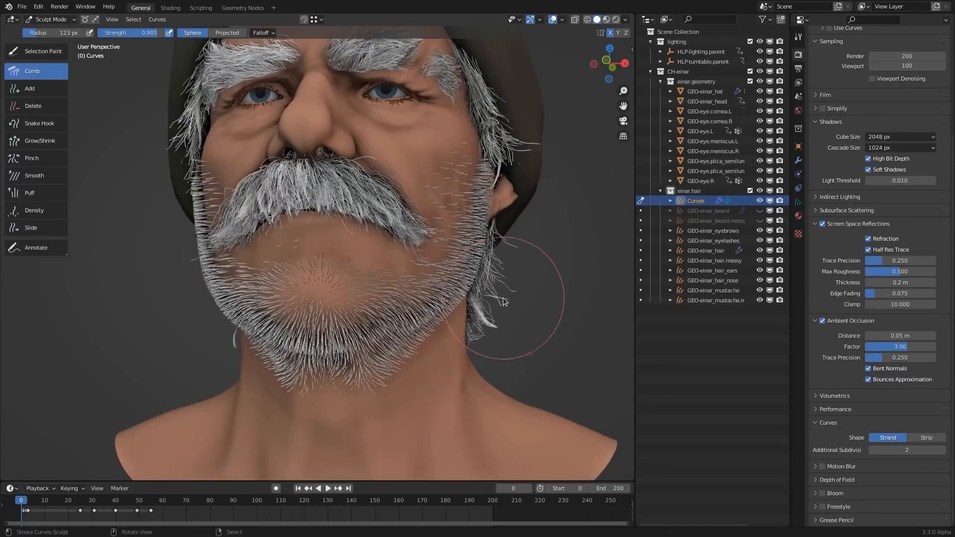
key("f")
left_click(515, 261)
mouse_move(492, 184)
left_mouse_down()
mouse_move(490, 214)
mouse_move(503, 234)
mouse_move(435, 326)
left_mouse_up()
left_click_drag(410, 289, 391, 343)
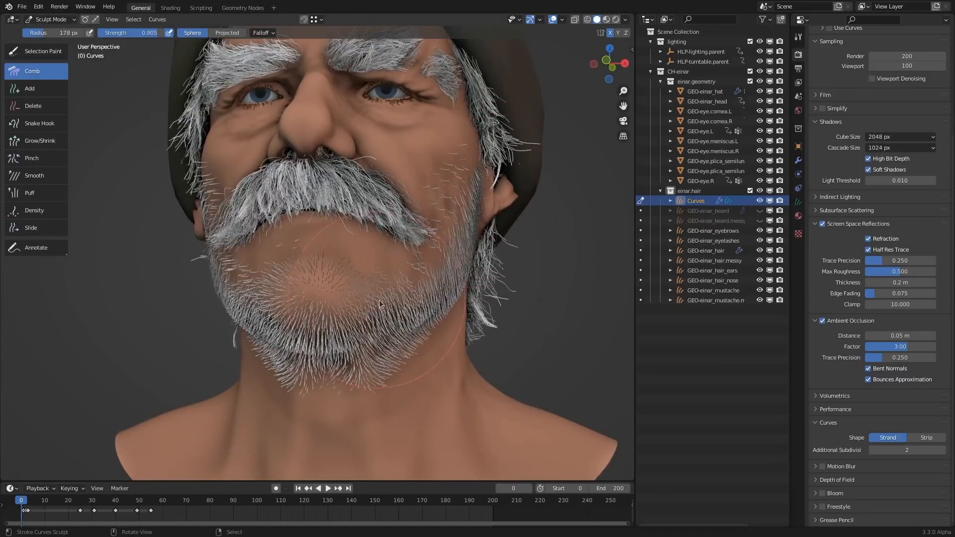
- Comb the chin hair straight down and smooth the cheek hair toward the jawline
left_click_drag(368, 294, 353, 338)
mouse_move(333, 297)
left_mouse_down()
mouse_move(326, 350)
mouse_move(340, 363)
left_mouse_up()
left_click_drag(378, 303, 373, 363)
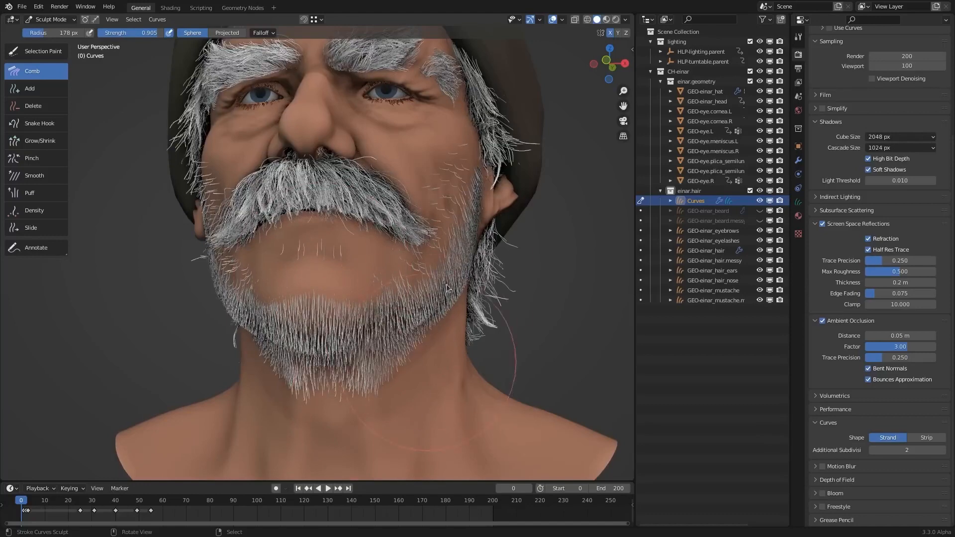
left_click_drag(472, 158, 494, 258)
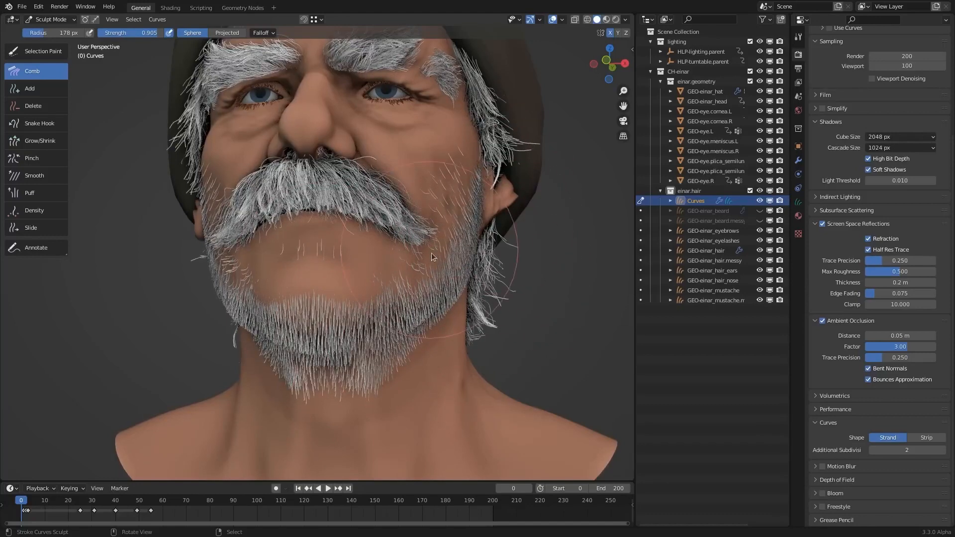
mouse_move(432, 258)
left_mouse_down()
mouse_move(422, 306)
mouse_move(393, 316)
left_mouse_up()
left_click_drag(329, 256, 330, 313)
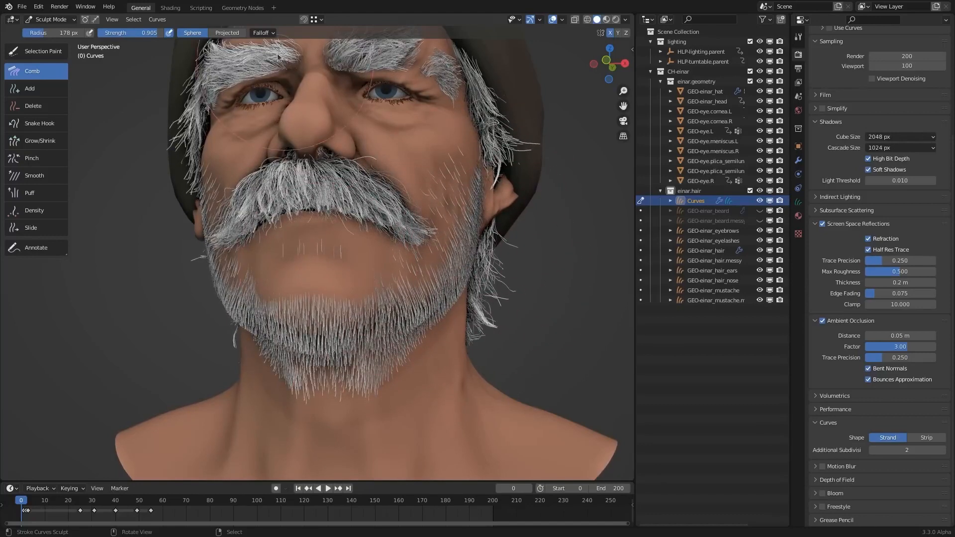
- Set the Comb brush's falloff shape to Projected and comb the hair along the cheek and side of the jaw
left_click(227, 34)
middle_click_drag(430, 206, 499, 210)
left_click_drag(441, 244, 432, 309)
middle_click_drag(433, 310, 486, 215)
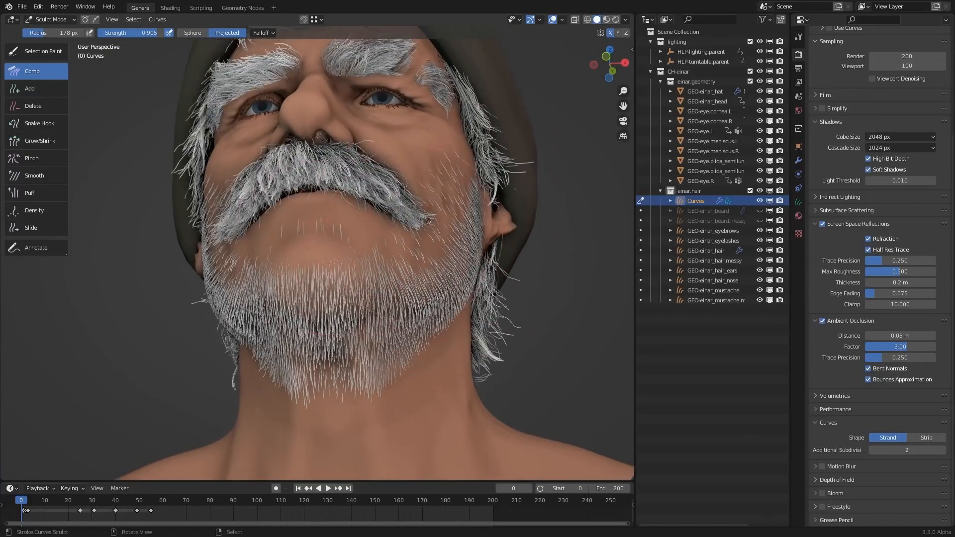
middle_click_drag(500, 234, 454, 259)
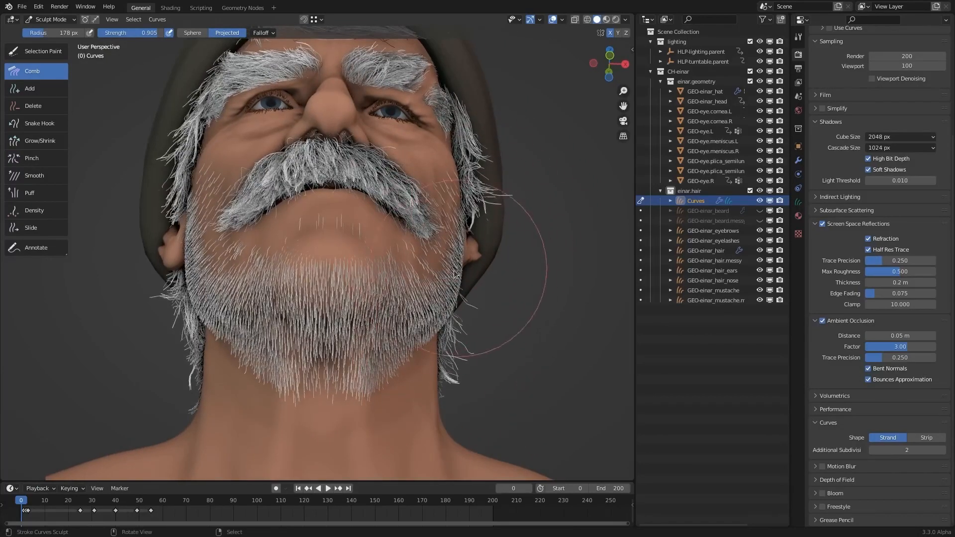
middle_click_drag(457, 281, 451, 281)
- Return the Comb brush to Sphere shape with a 230 px radius and comb the chin hair down and slightly outward
left_click(193, 32)
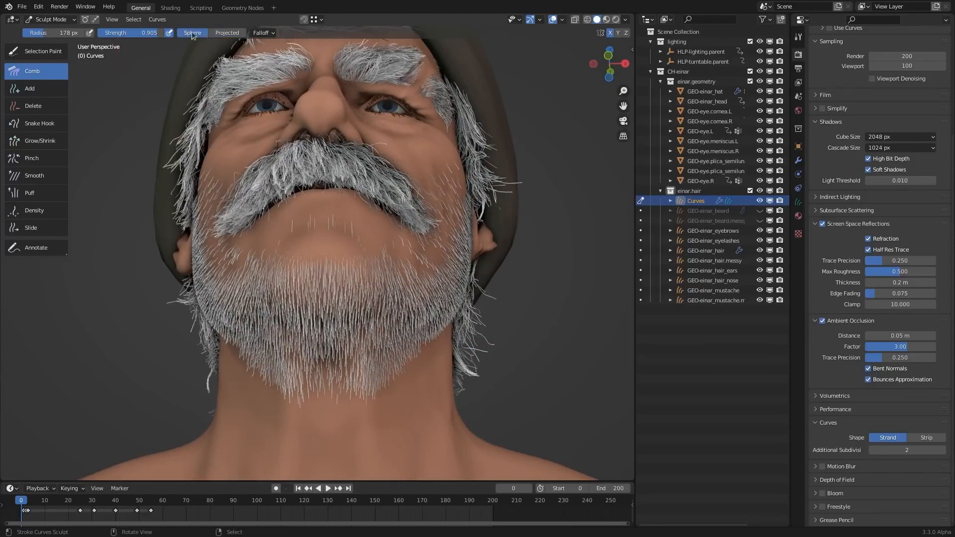
mouse_move(512, 298)
middle_mouse_down()
mouse_move(378, 275)
mouse_move(273, 320)
mouse_move(368, 322)
middle_mouse_up()
scroll(368, 322, "up", 2)
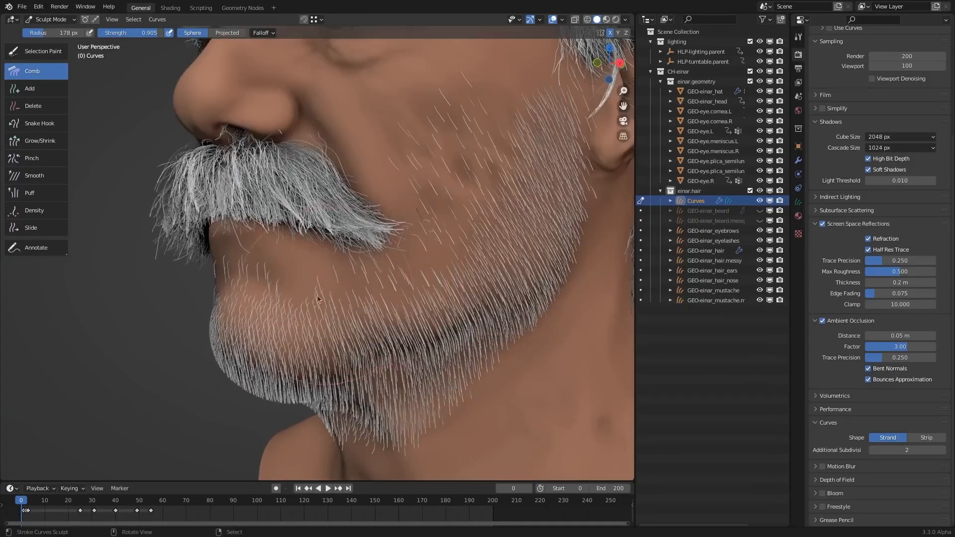
key("f")
left_click(406, 294)
left_click_drag(285, 278, 288, 322)
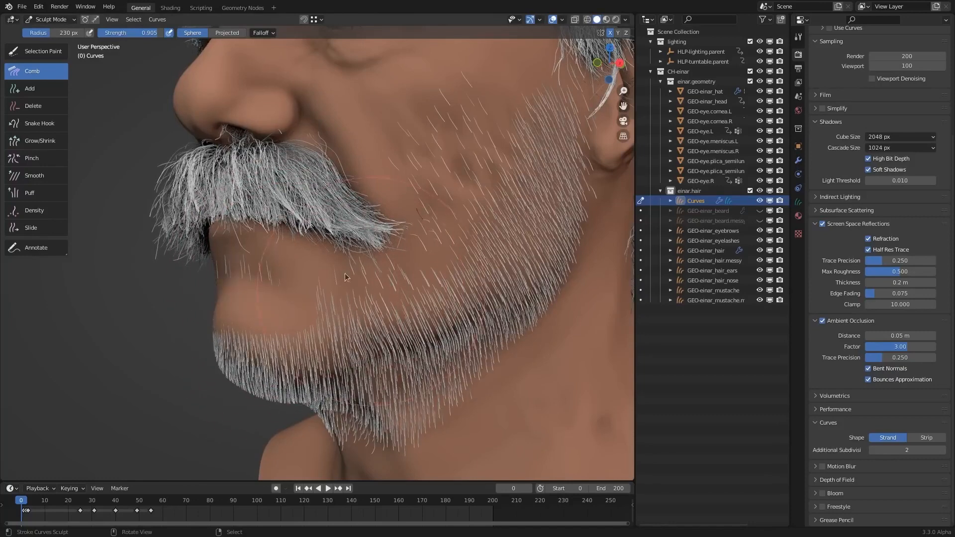
mouse_move(349, 275)
middle_mouse_down()
mouse_move(298, 273)
mouse_move(301, 287)
middle_mouse_up()
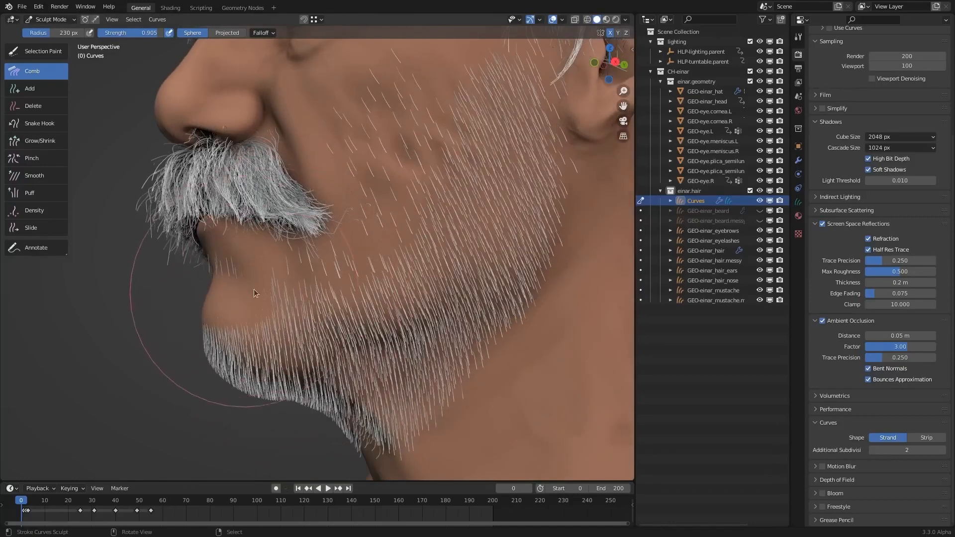
mouse_move(257, 289)
left_mouse_down()
mouse_move(230, 309)
mouse_move(227, 352)
left_mouse_up()
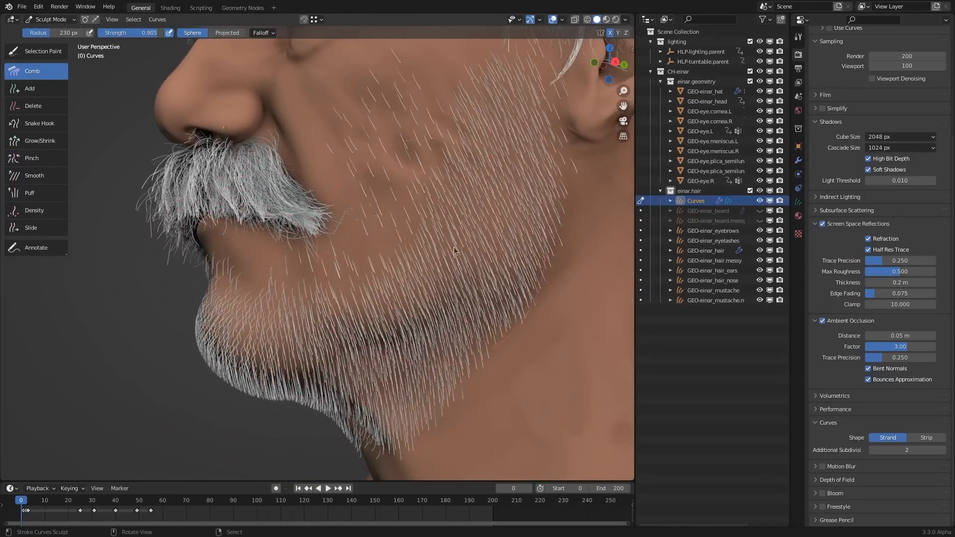
- Comb the cheek, mouth-corner and jaw hair downward from several viewing angles with the Sphere-shaped Comb brush
middle_click_drag(392, 187, 365, 303)
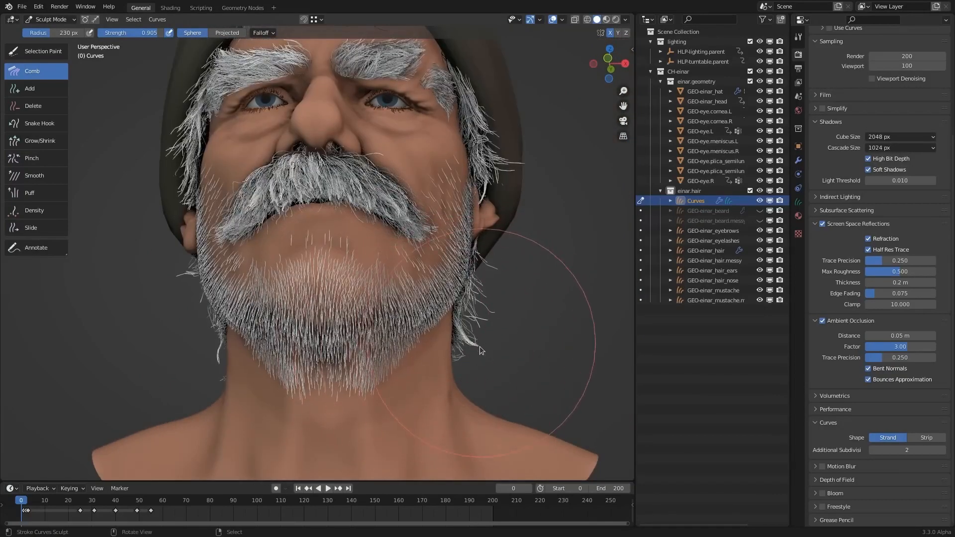
middle_click_drag(467, 378, 488, 244)
middle_click_drag(515, 189, 499, 163)
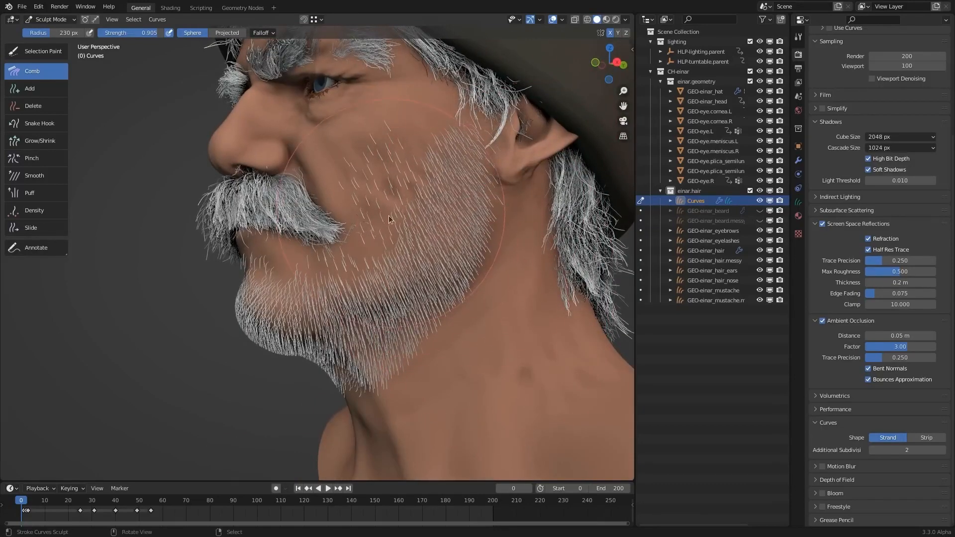
mouse_move(389, 215)
left_mouse_down()
mouse_move(350, 222)
mouse_move(344, 276)
left_mouse_up()
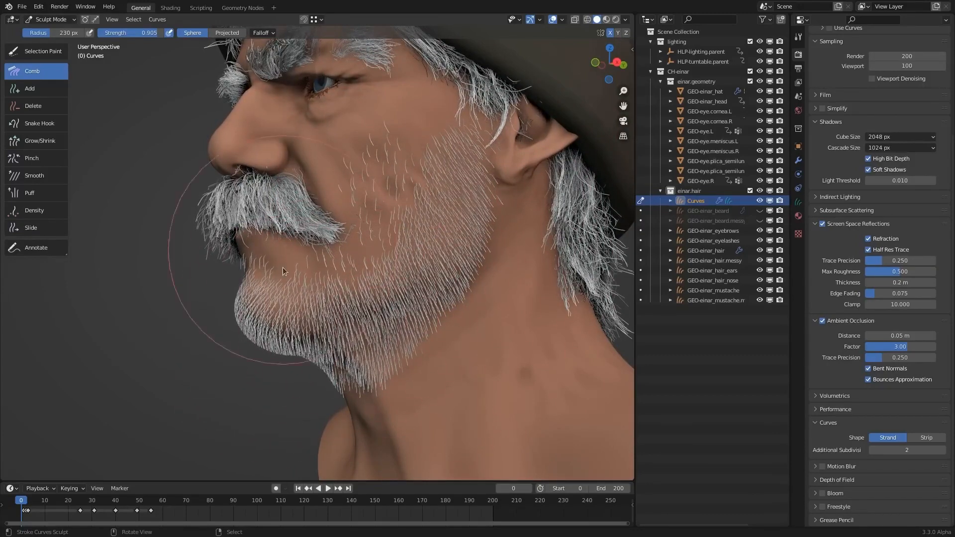
mouse_move(282, 271)
middle_mouse_down()
mouse_move(436, 324)
mouse_move(417, 233)
middle_mouse_up()
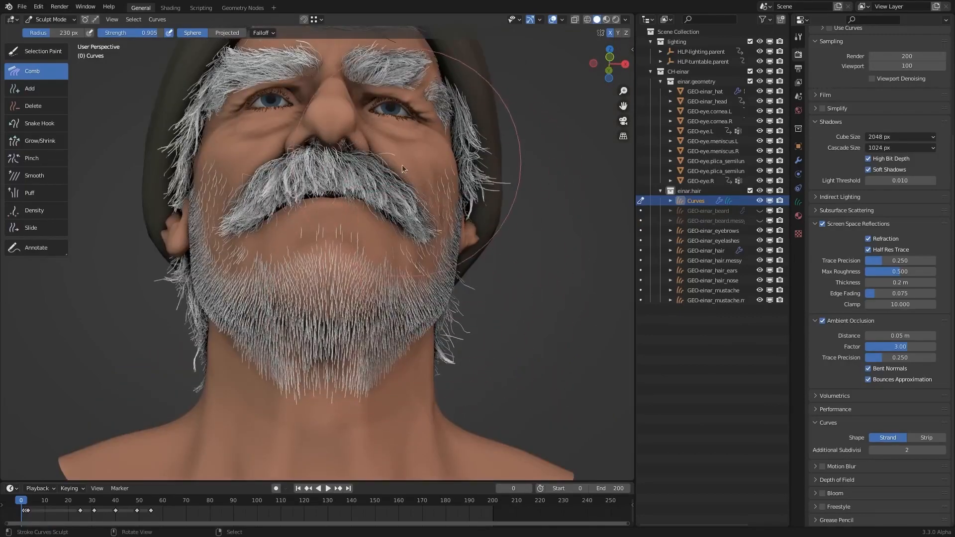
middle_click_drag(403, 168, 460, 378)
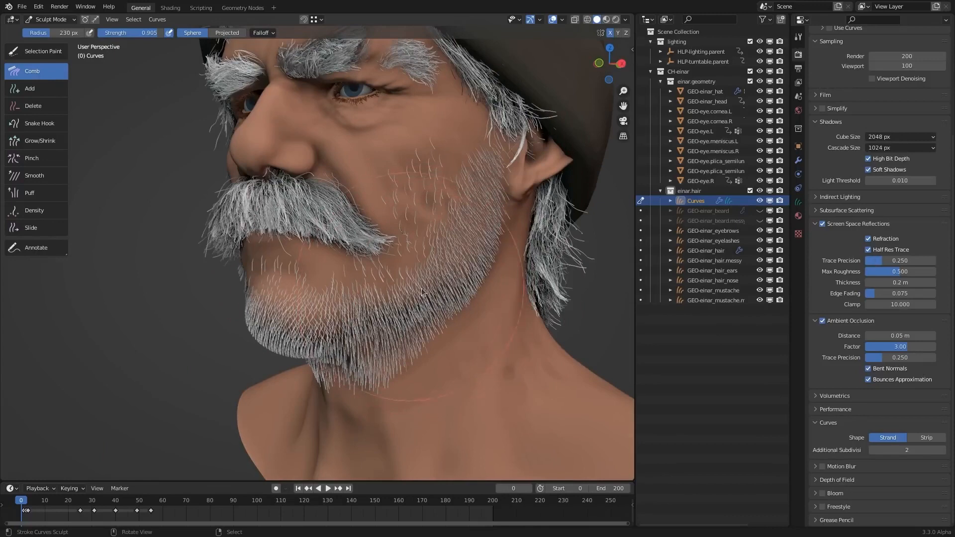
middle_click_drag(422, 292, 383, 247)
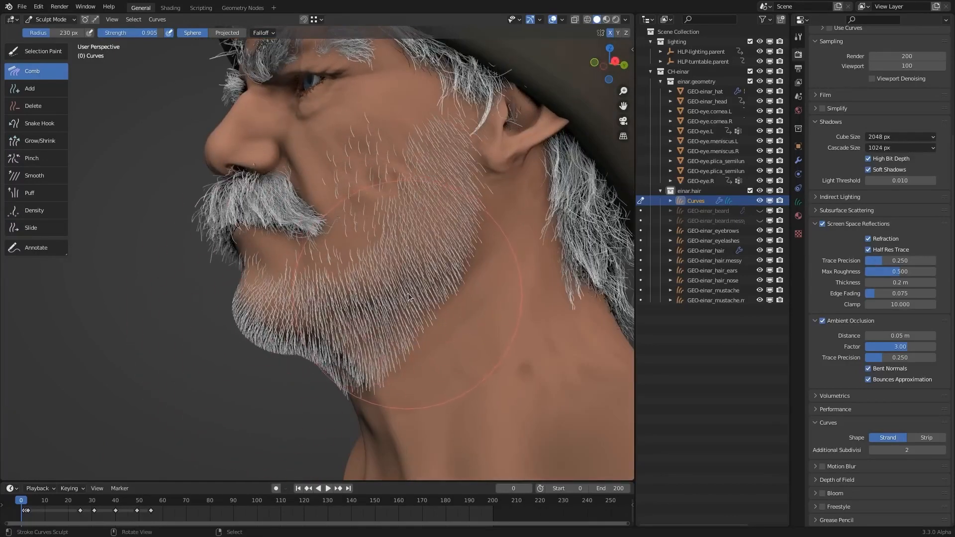
- Pull the jaw and chin hair down into a longer beard using the Snake Hook brush with a 212 px radius
left_click(52, 129)
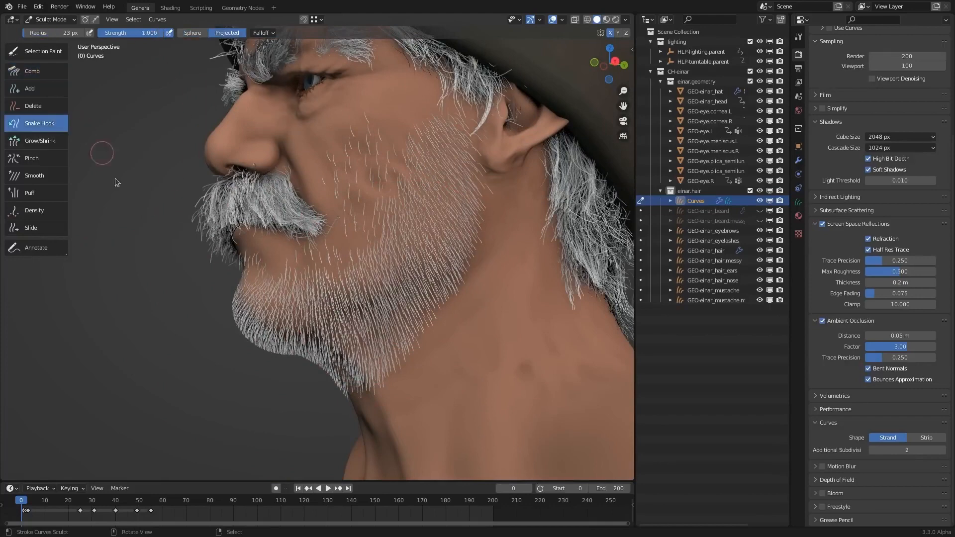
left_click(360, 256)
mouse_move(385, 269)
middle_mouse_down()
mouse_move(401, 271)
mouse_move(392, 268)
mouse_move(410, 287)
mouse_move(471, 284)
mouse_move(467, 295)
middle_mouse_up()
key("f")
left_click(500, 296)
mouse_move(376, 323)
left_mouse_down()
mouse_move(380, 343)
mouse_move(350, 372)
left_mouse_up()
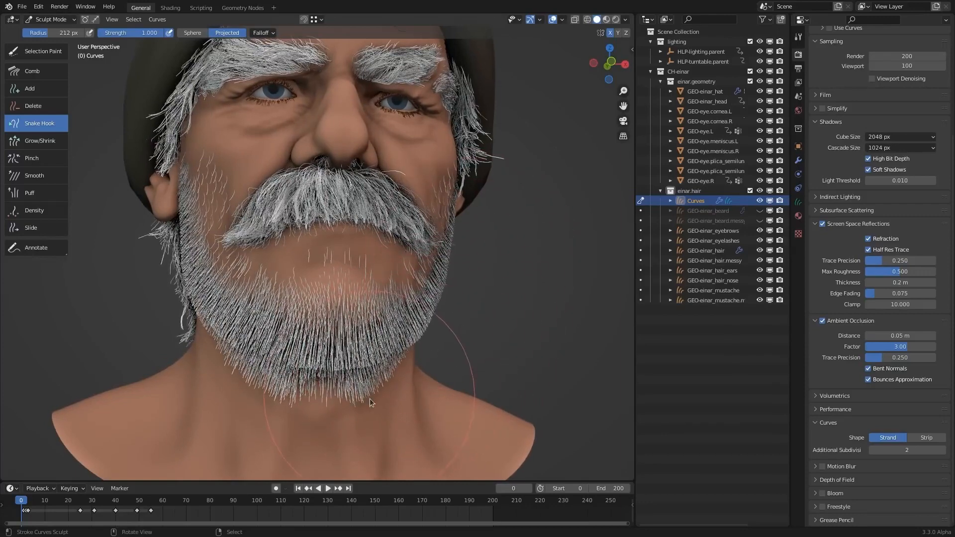
mouse_move(369, 398)
middle_mouse_down()
mouse_move(477, 302)
mouse_move(431, 374)
middle_mouse_up()
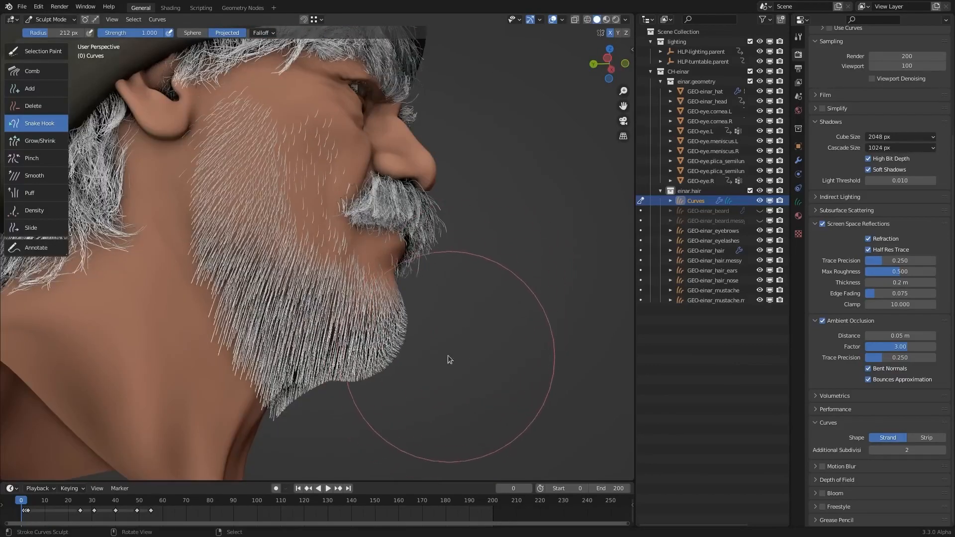
mouse_move(444, 311)
middle_mouse_down()
mouse_move(451, 248)
mouse_move(470, 249)
middle_mouse_up()
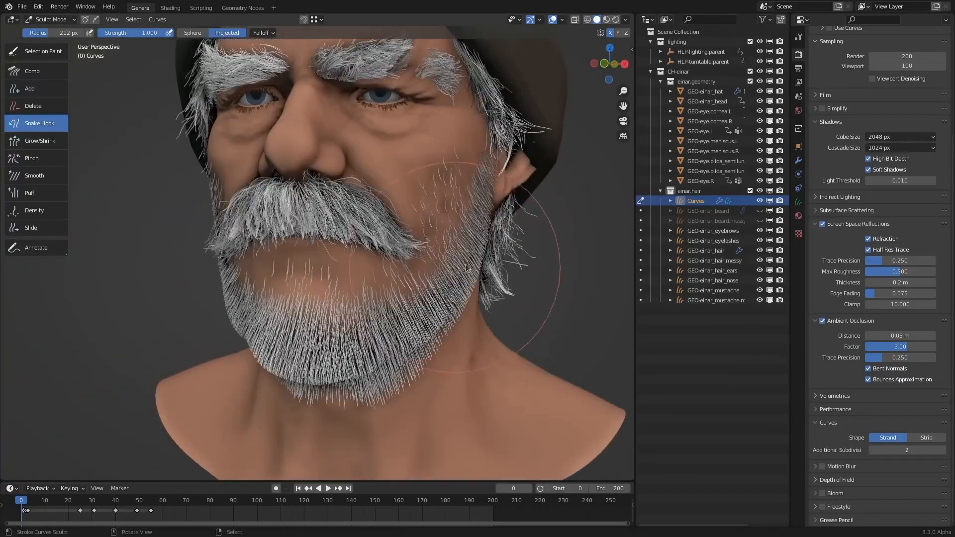
- Sculpt GEO-einar_mustache with X symmetry and a 102 px Snake Hook, pulling its ends out into long curled tips
left_click(643, 291)
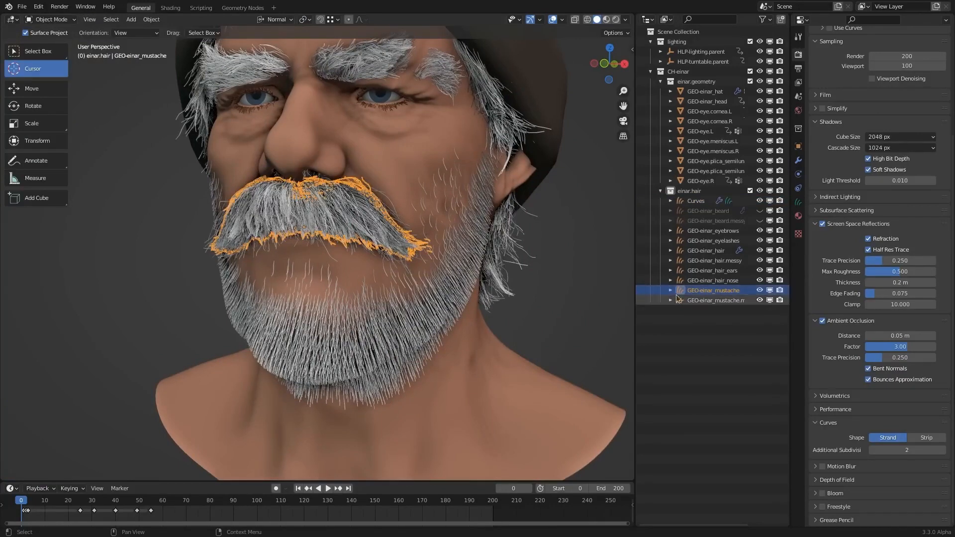
key("ctrl+Tab")
left_click(517, 359)
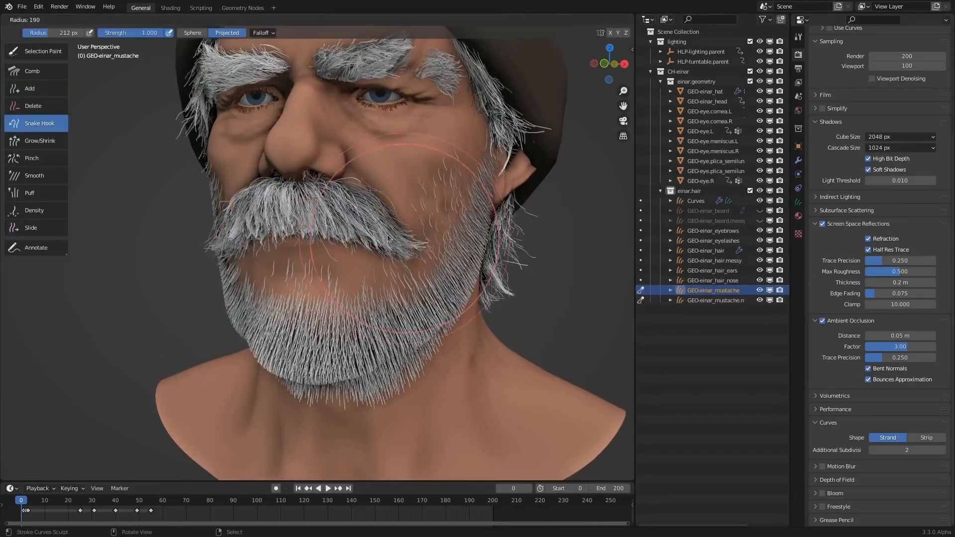
left_click(610, 33)
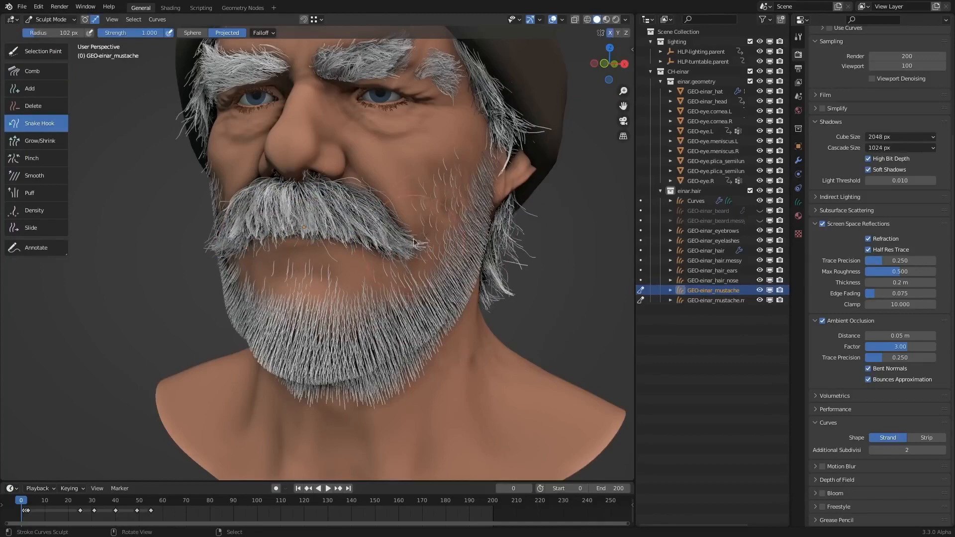
mouse_move(414, 241)
left_mouse_down()
mouse_move(436, 247)
mouse_move(470, 235)
mouse_move(515, 163)
mouse_move(528, 184)
mouse_move(528, 313)
left_mouse_up()
middle_click_drag(462, 272, 512, 262)
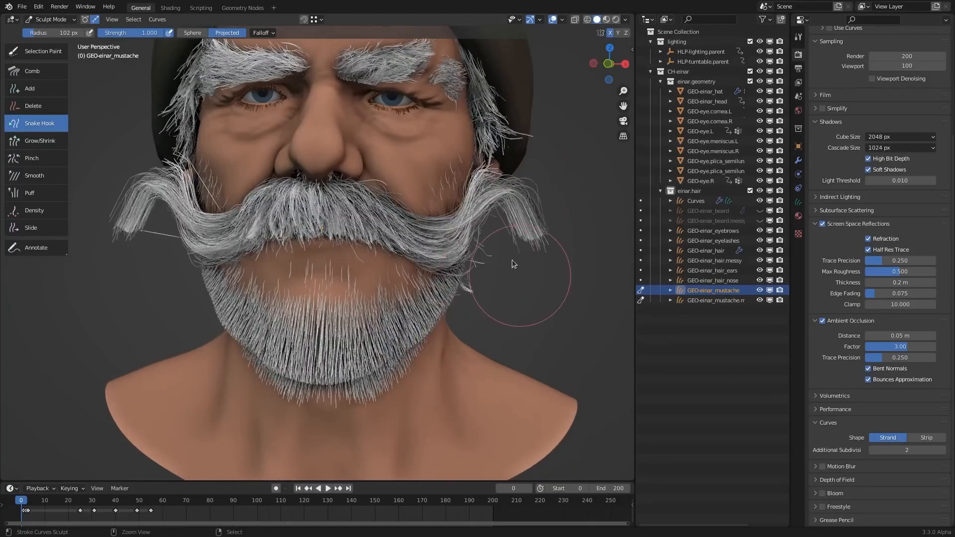
left_click_drag(512, 219, 489, 244)
middle_click_drag(464, 299, 398, 239)
- Undo the last Snake Hook strokes that bent the mustache tips outward
key("ctrl+z")
key("ctrl+z")
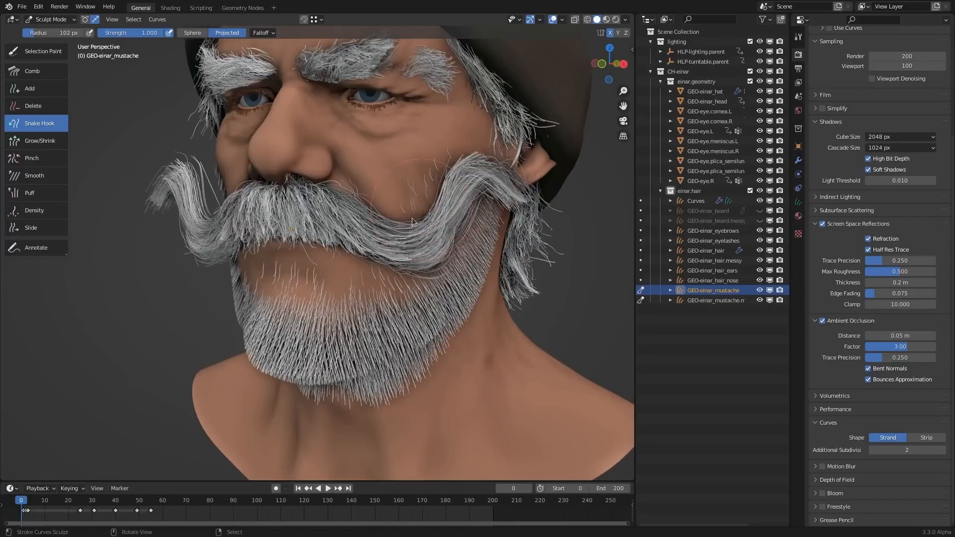
key("ctrl+z")
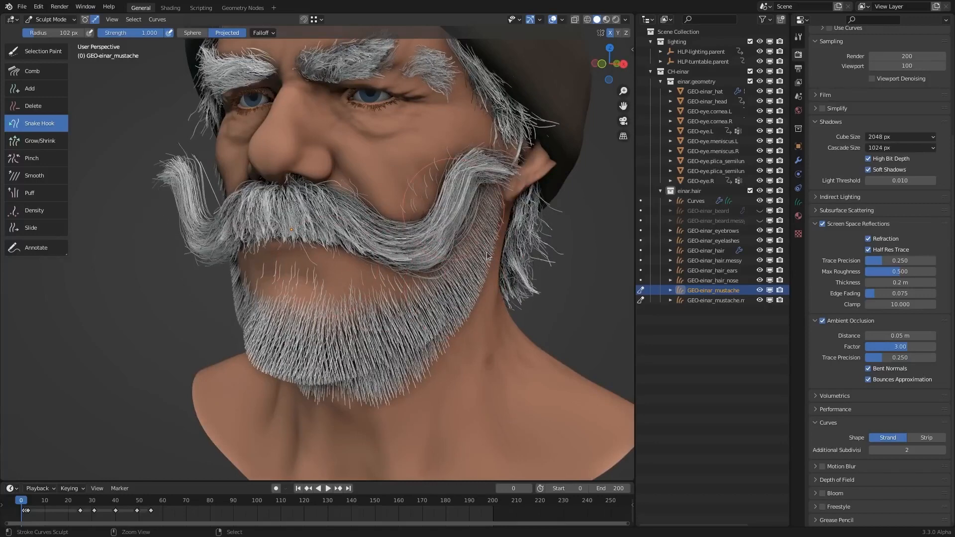
key("ctrl+z")
key("ctrl+shift+z")
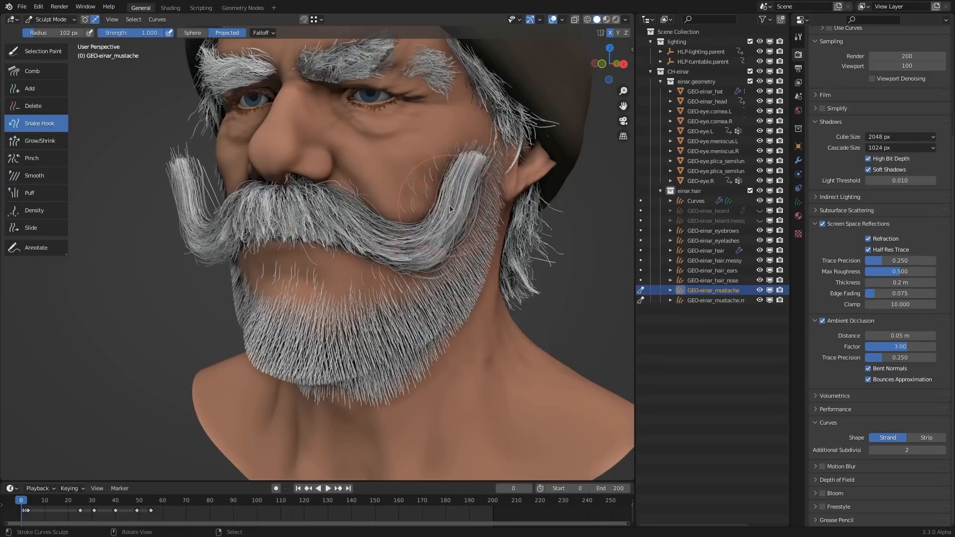
- Undo the Snake Hook strokes that pulled the mustache ends into long curled tips
key("ctrl+z")
key("ctrl+z")
key("ctrl+z")
key("ctrl+z")
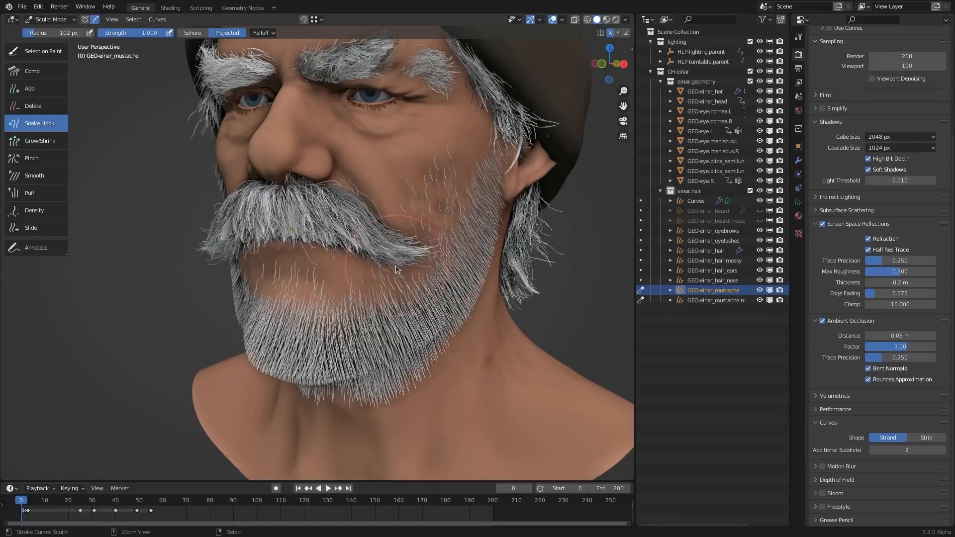
key("ctrl+z")
- Pull strands along the mustache's lower edge downward with the Snake Hook brush at a 37 px radius
middle_click_drag(391, 228, 461, 238, "shift")
scroll(461, 236, "up", 2)
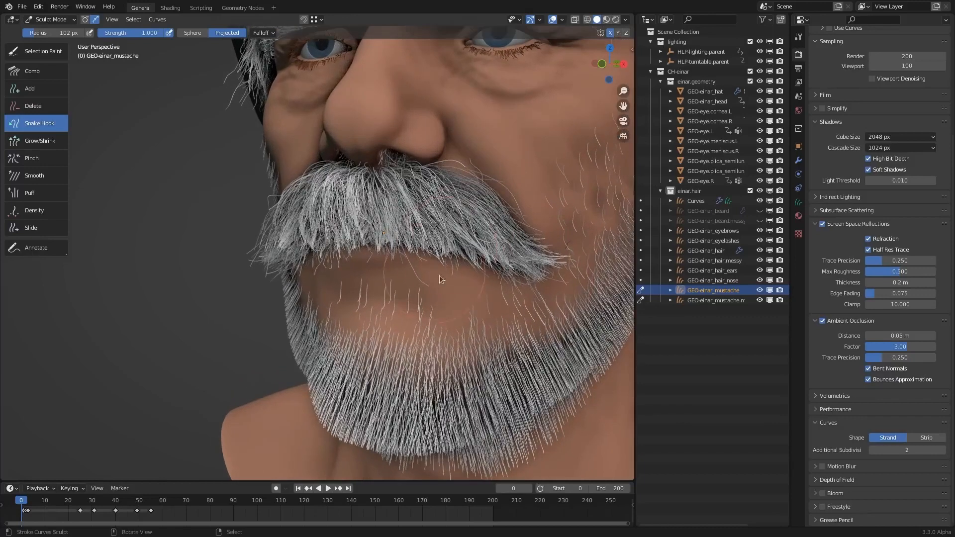
key("f")
left_click(422, 270)
key("f")
left_click(415, 272)
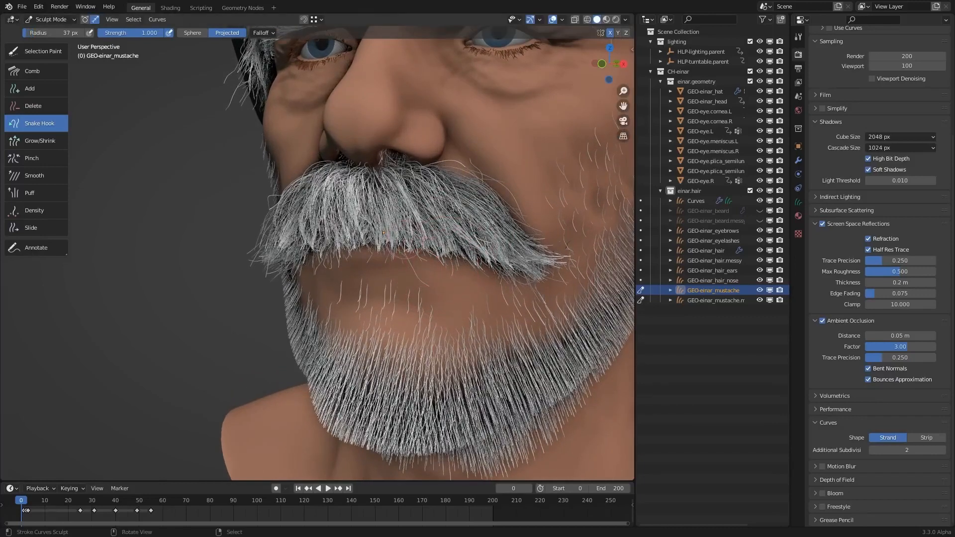
mouse_move(359, 240)
left_mouse_down()
mouse_move(360, 252)
mouse_move(486, 279)
mouse_move(452, 275)
left_mouse_up()
mouse_move(390, 250)
left_mouse_down()
mouse_move(393, 264)
mouse_move(375, 262)
left_mouse_up()
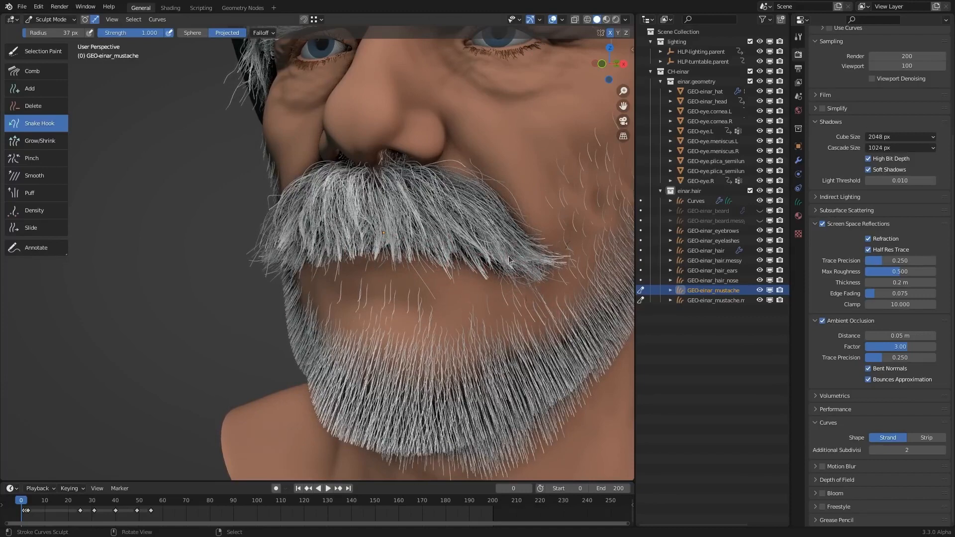
- Switch sculpting to the Curves beard object and reshape its jaw and chin hair with the Snake Hook brush
left_click(641, 201)
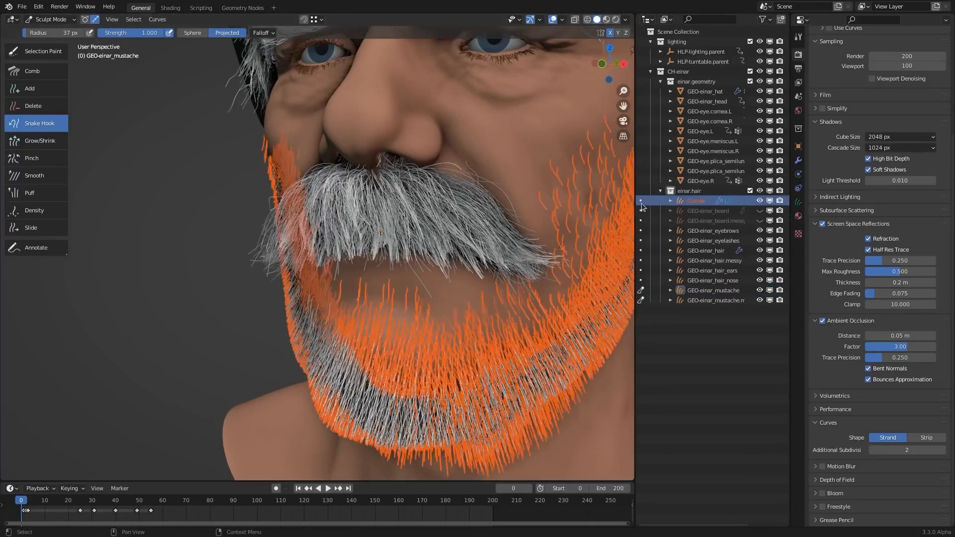
left_click(641, 202)
middle_click_drag(501, 307, 424, 282, "shift")
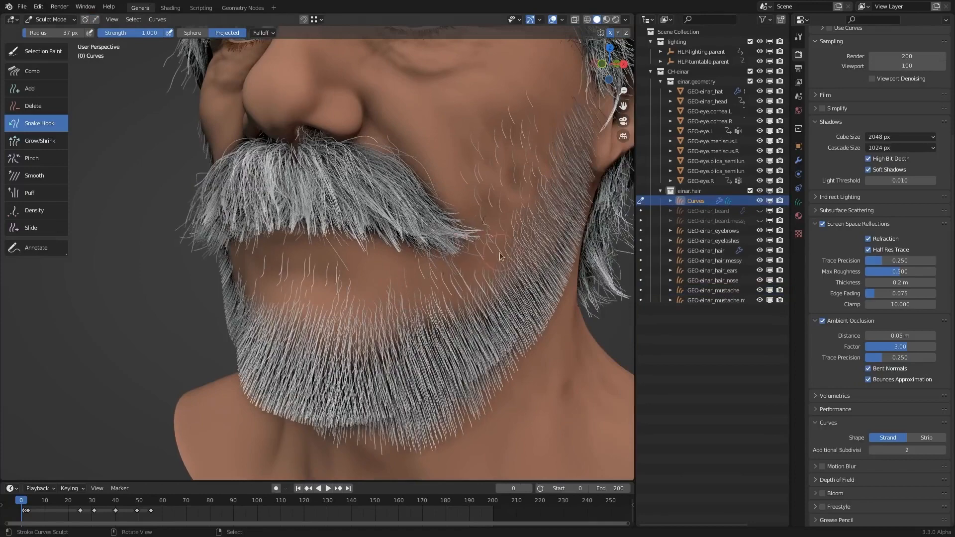
mouse_move(490, 267)
middle_mouse_down()
mouse_move(467, 326)
mouse_move(435, 362)
middle_mouse_up()
mouse_move(435, 359)
left_mouse_down()
mouse_move(433, 372)
mouse_move(372, 398)
mouse_move(430, 367)
left_mouse_up()
left_click_drag(456, 319, 473, 325)
left_click_drag(482, 285, 495, 290)
middle_click_drag(458, 274, 537, 293)
- Refine the beard's profile along the chin, cheek and jaw using Snake Hook with a 132 px radius
key("f")
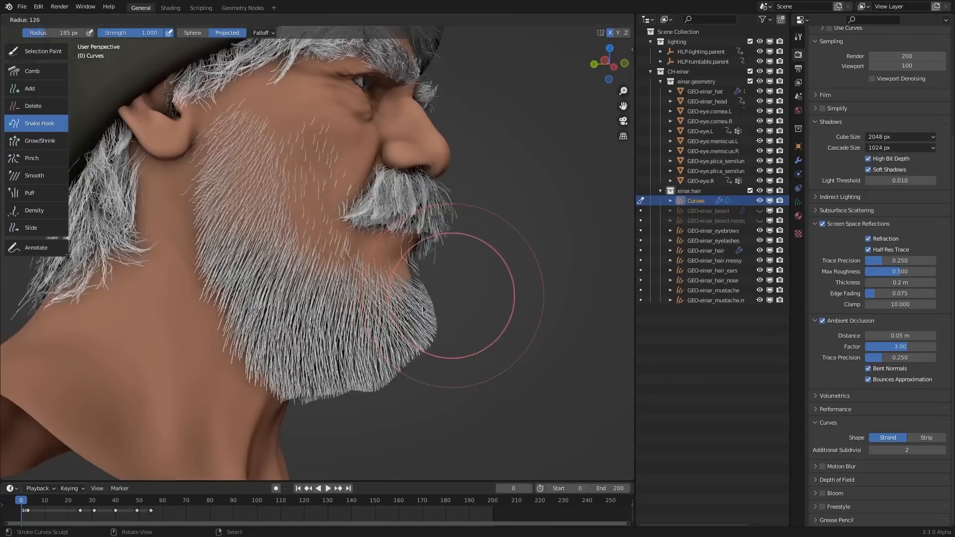
left_click(520, 294)
mouse_move(449, 293)
left_mouse_down()
mouse_move(435, 290)
mouse_move(448, 322)
mouse_move(416, 374)
left_mouse_up()
middle_click_drag(485, 253, 479, 311)
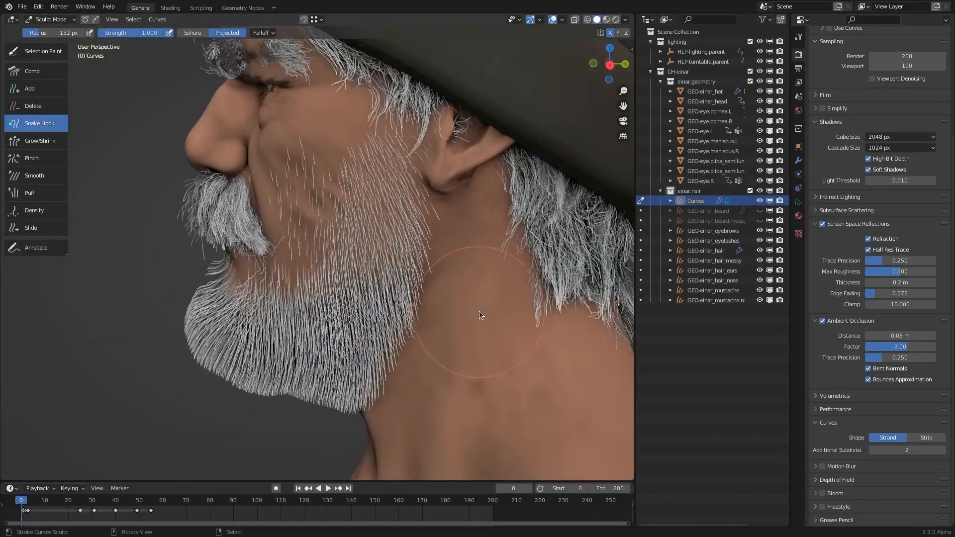
middle_click_drag(363, 245, 374, 278)
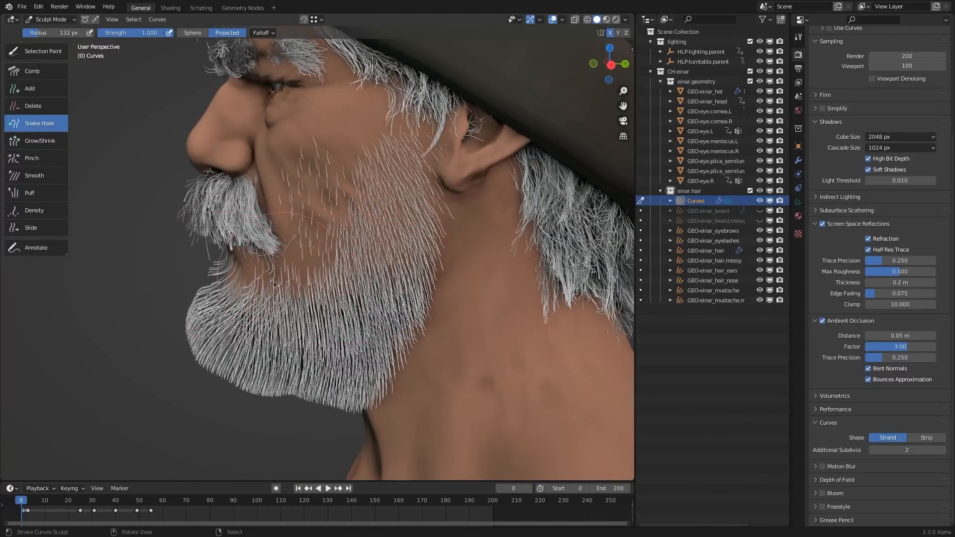
middle_click_drag(360, 287, 387, 313)
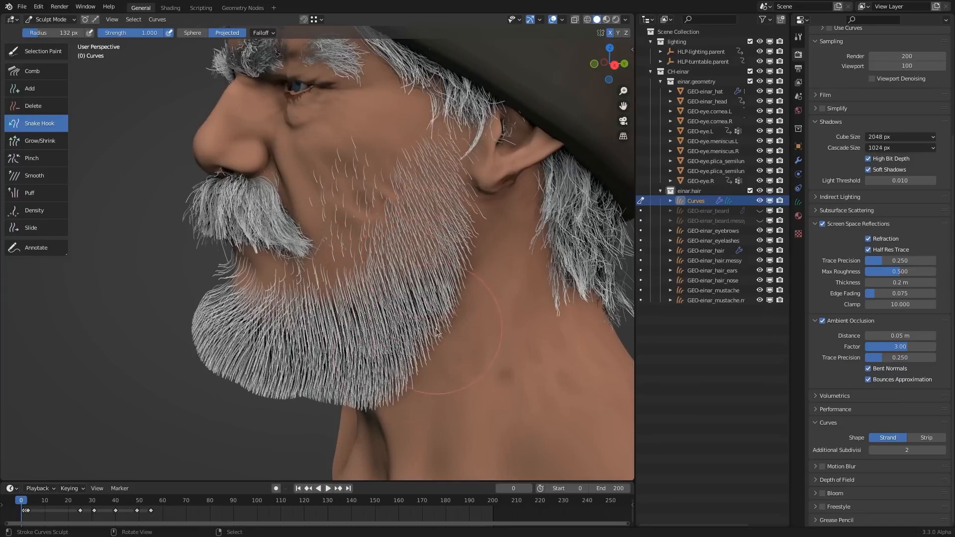
- Lengthen the hair below the lower lip with the Grow/Shrink brush at a 104 px radius
left_click(58, 145)
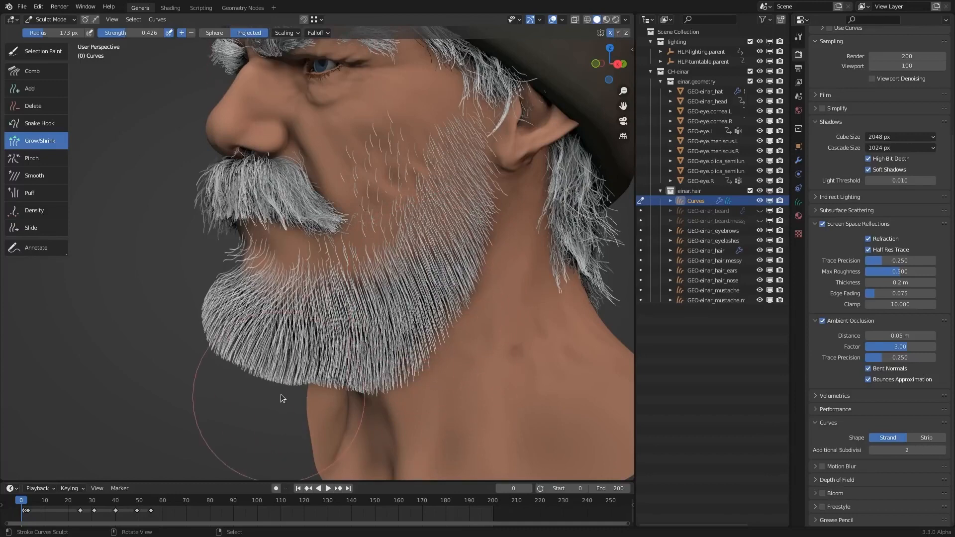
mouse_move(285, 395)
left_mouse_down()
mouse_move(312, 399)
mouse_move(203, 383)
mouse_move(201, 280)
mouse_move(213, 303)
left_mouse_up()
key("f")
left_click(271, 408)
mouse_move(264, 272)
middle_mouse_down("shift")
mouse_move(321, 277)
mouse_move(343, 239)
mouse_move(288, 241)
middle_mouse_up("shift")
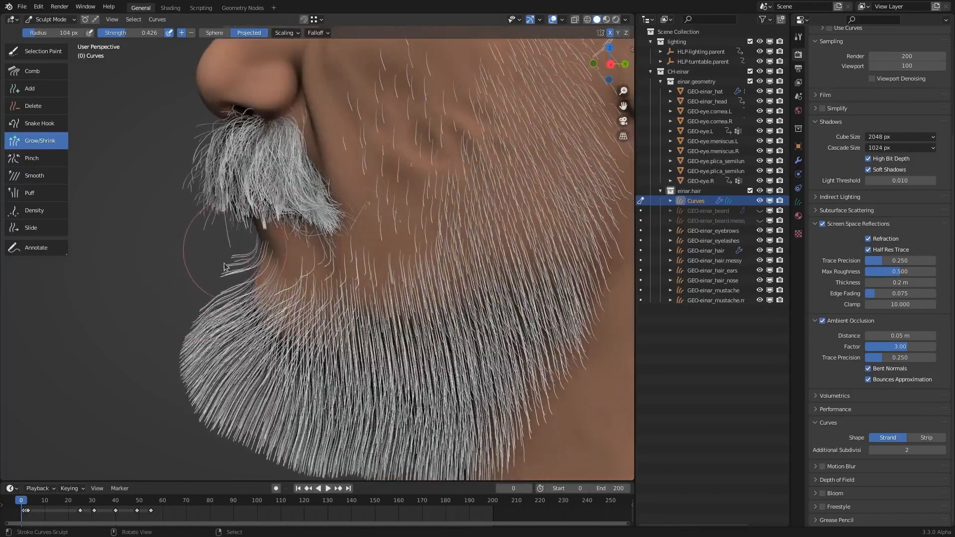
left_click_drag(206, 265, 179, 322)
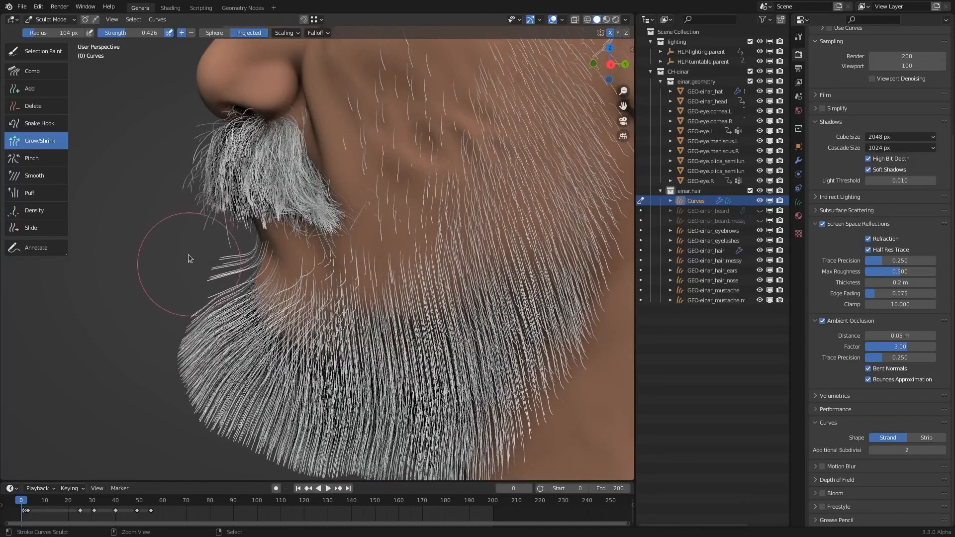
- Trim the beard's outline evenly around the chin and along the jaw with the Grow/Shrink brush
mouse_move(197, 257)
left_mouse_down("ctrl")
mouse_move(160, 297)
mouse_move(162, 394)
mouse_move(216, 431)
left_mouse_up("ctrl")
middle_click_drag(215, 431, 220, 372, "shift")
mouse_move(190, 347)
left_mouse_down("ctrl")
mouse_move(347, 441)
mouse_move(288, 433)
mouse_move(448, 430)
mouse_move(538, 415)
mouse_move(435, 405)
mouse_move(490, 400)
mouse_move(545, 369)
left_mouse_up("ctrl")
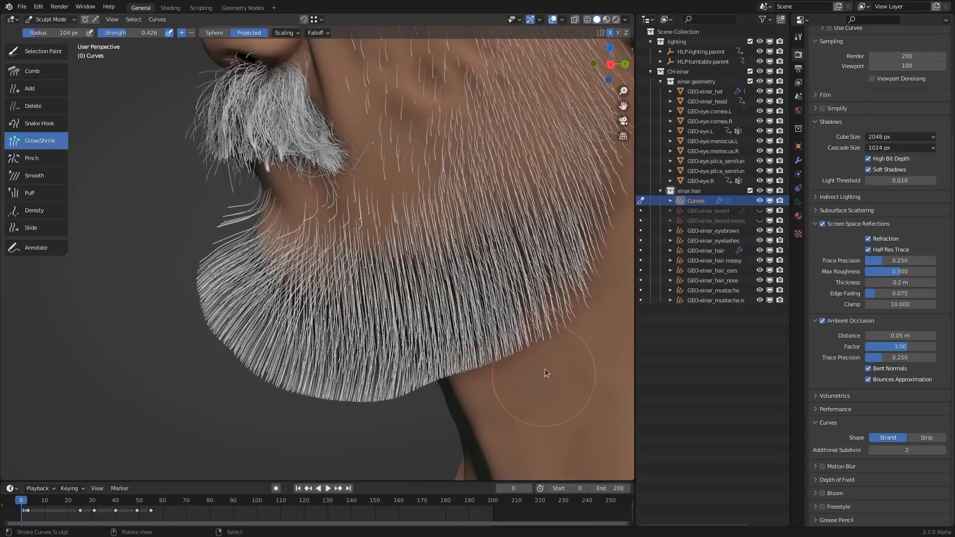
middle_click_drag(545, 369, 527, 391, "ctrl")
mouse_move(406, 398)
left_mouse_down("ctrl")
mouse_move(511, 373)
mouse_move(296, 401)
left_mouse_up("ctrl")
middle_click_drag(297, 401, 343, 398)
middle_click_drag(343, 398, 348, 427, "ctrl")
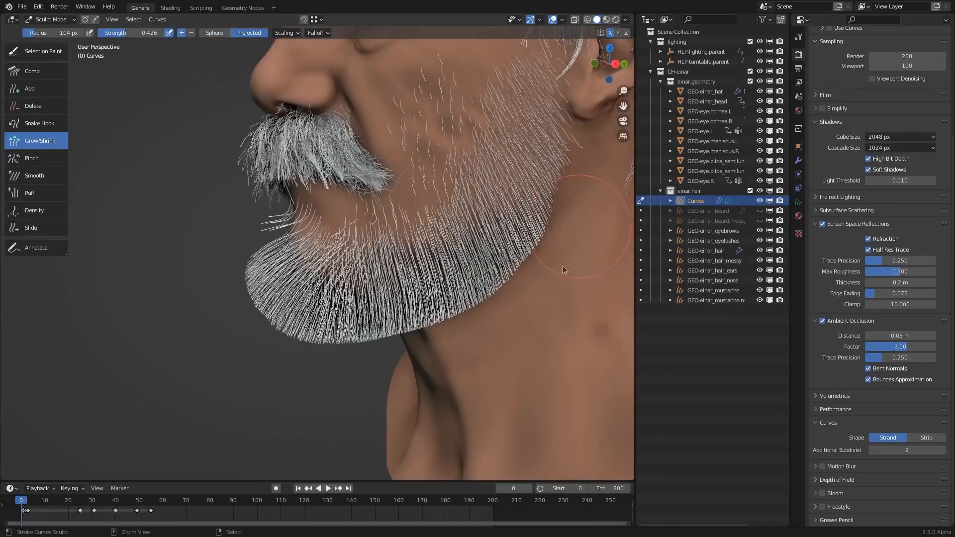
- Examine the hair below the lower lip up close and open the Grow/Shrink brush's Scaling options
middle_click_drag(423, 279, 470, 275)
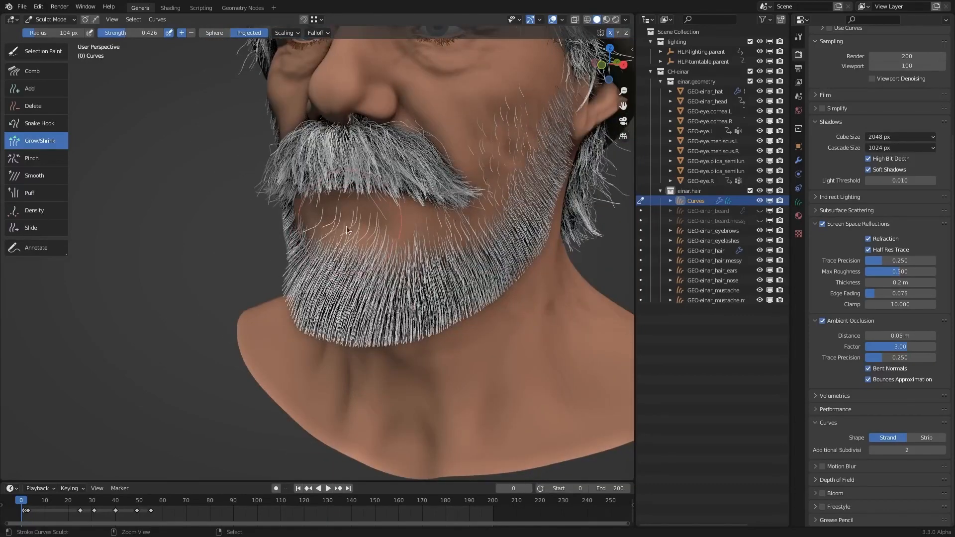
scroll(344, 225, "up", 4)
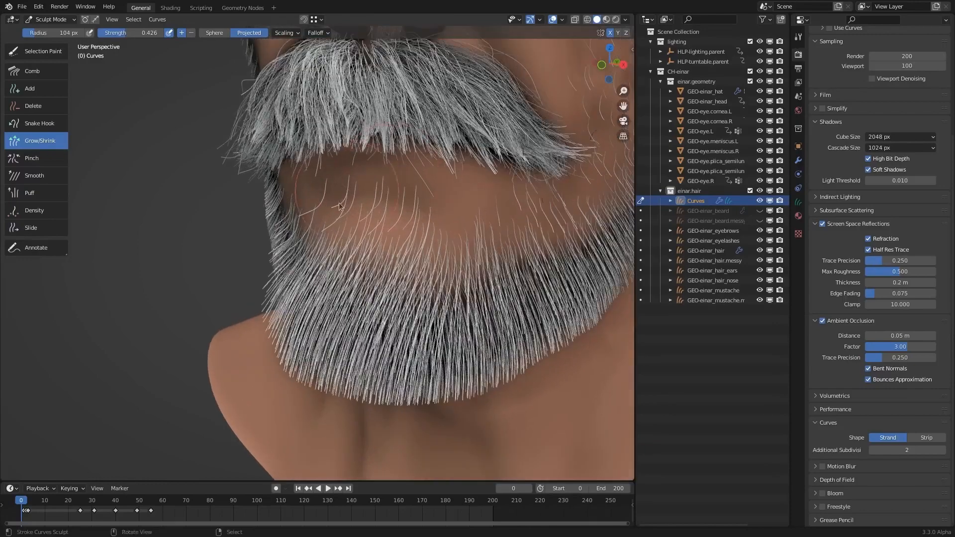
middle_click_drag(417, 231, 412, 246, "shift")
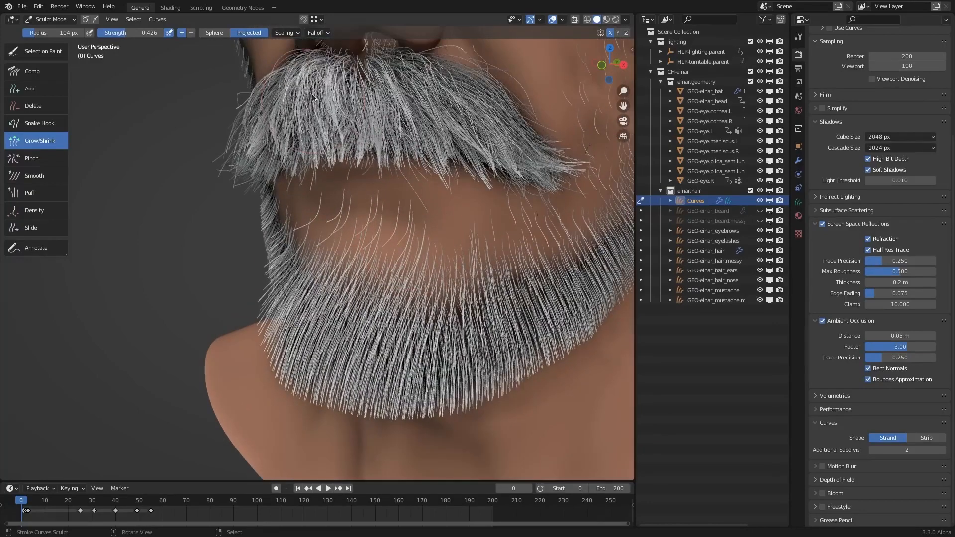
left_click(289, 33)
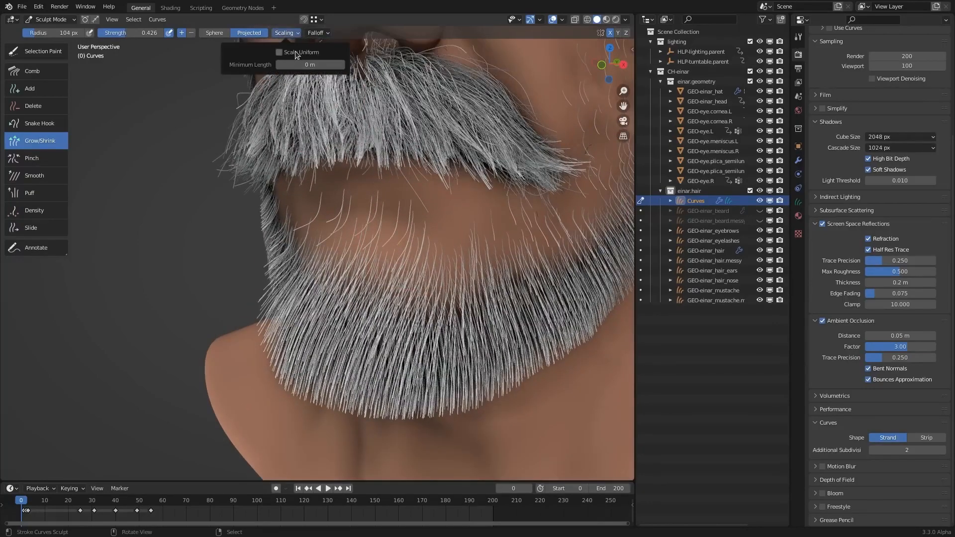
scroll(418, 243, "down", 1)
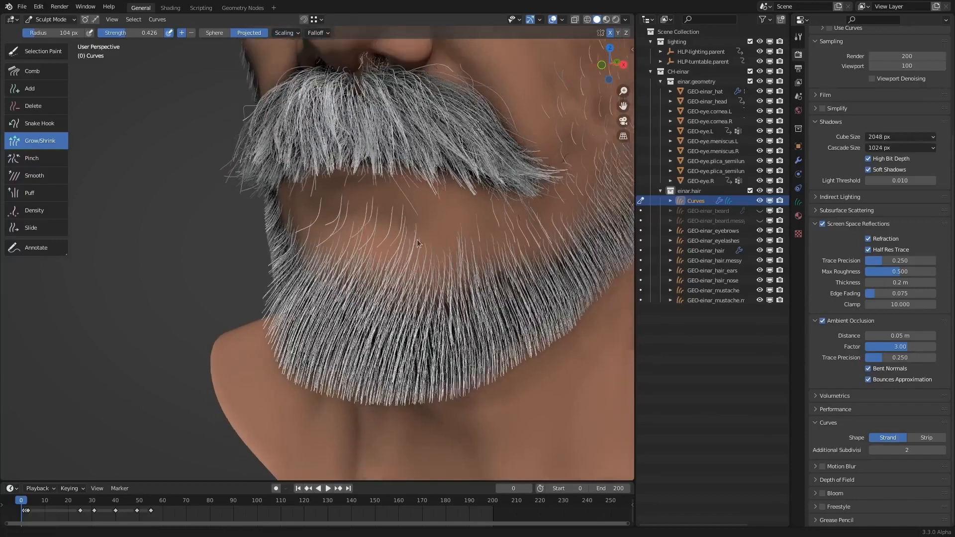
scroll(417, 243, "down", 1)
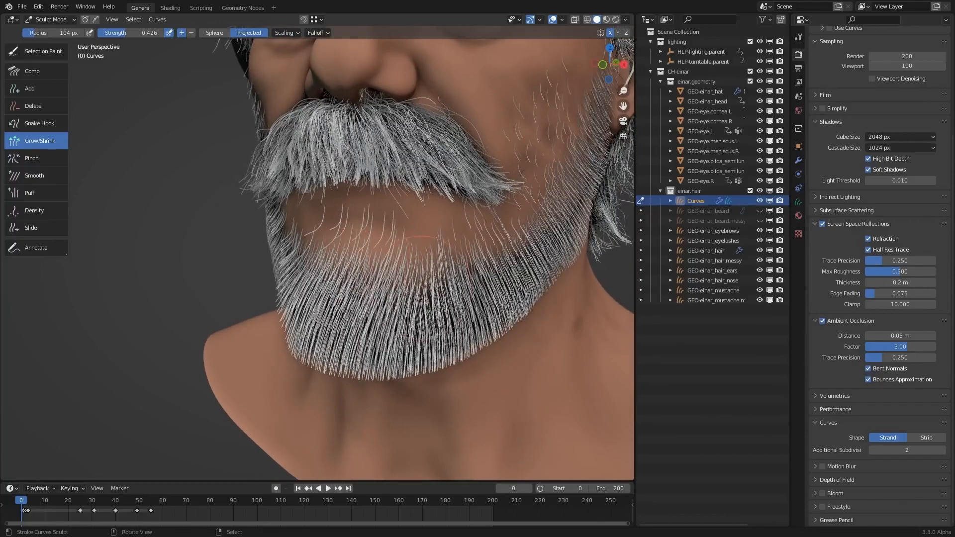
- Try to lengthen the lower-lip, chin and jaw hair with the Grow/Shrink brush at a 54 px radius
middle_click_drag(426, 307, 318, 246)
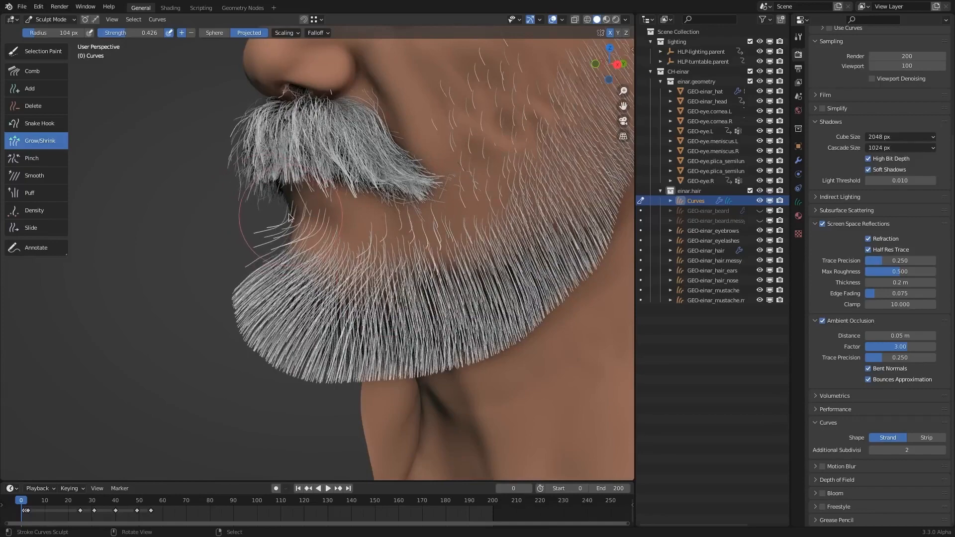
key("f")
left_click(265, 217)
mouse_move(281, 234)
left_mouse_down()
mouse_move(462, 299)
mouse_move(318, 308)
mouse_move(428, 318)
left_mouse_up()
mouse_move(382, 248)
middle_mouse_down("ctrl")
mouse_move(379, 289)
mouse_move(471, 285)
mouse_move(427, 241)
middle_mouse_up("ctrl")
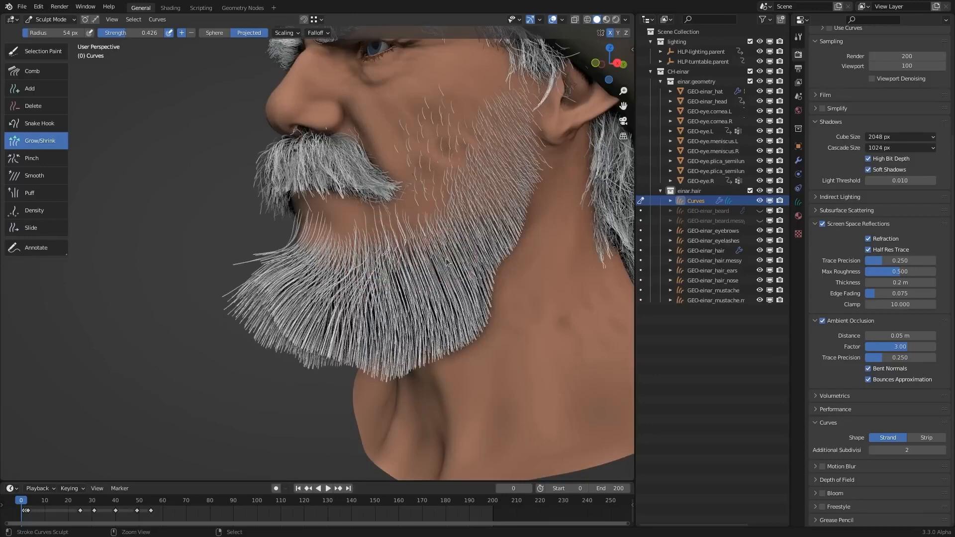
- Undo the Grow/Shrink strokes that lengthened the lower-lip, chin and jaw hair, and reopen the brush's Scaling options
key("ctrl+z")
key("ctrl+z")
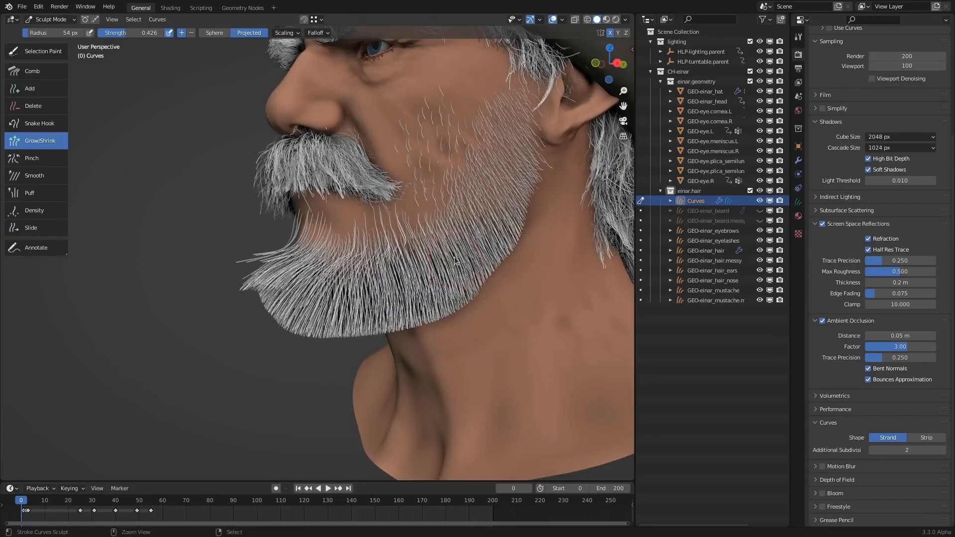
key("ctrl+z")
key("ctrl+z")
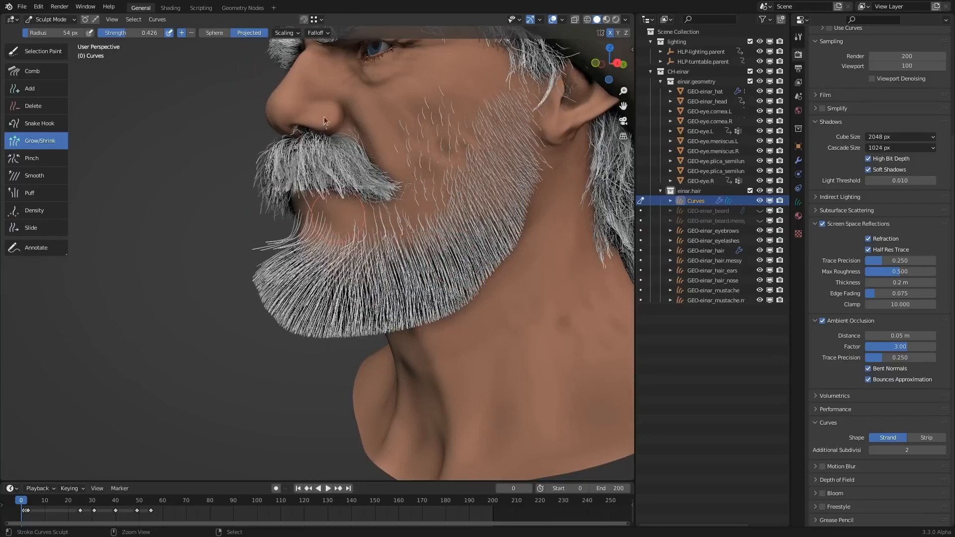
key("ctrl+z")
left_click(287, 32)
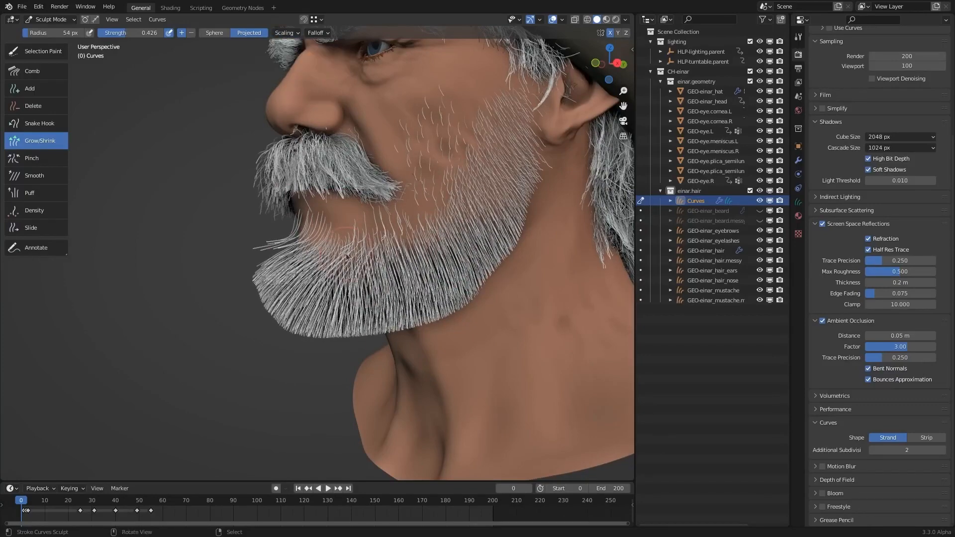
- Gather hair on the front of the chin into clumps using the 60 px Sphere-shaped Pinch brush at strength 0.163
mouse_move(382, 330)
middle_mouse_down()
mouse_move(396, 330)
mouse_move(2, 173)
middle_mouse_up()
left_click(35, 161)
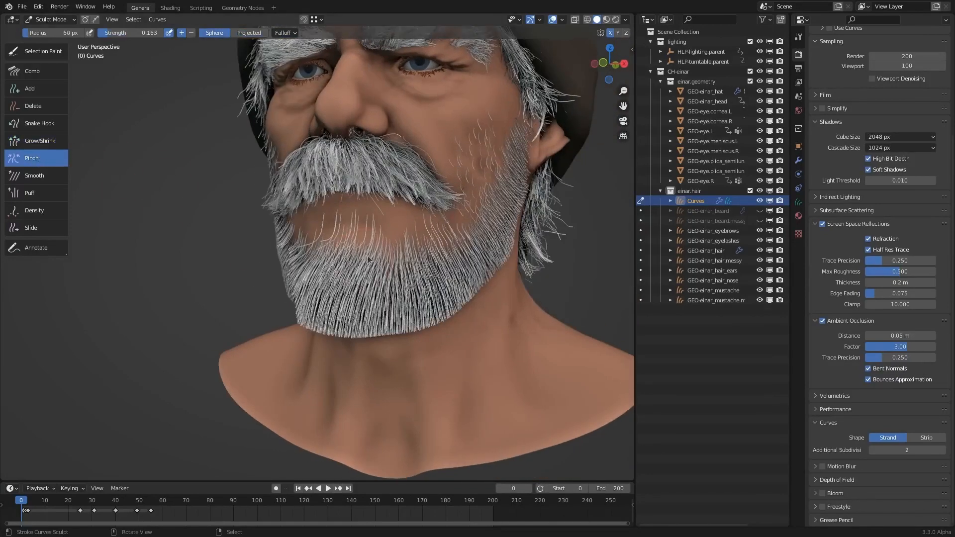
middle_click_drag(368, 211, 310, 155)
scroll(323, 213, "up", 1)
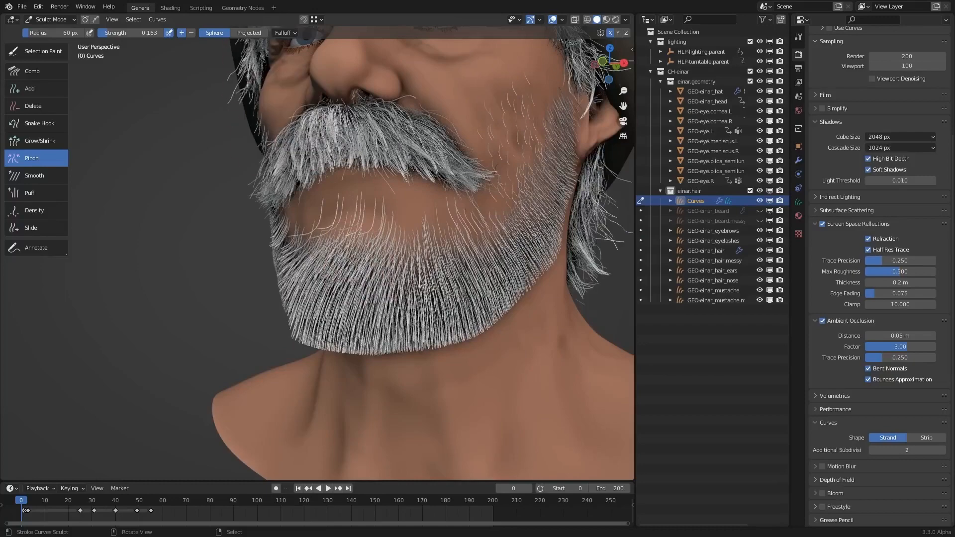
middle_click_drag(420, 284, 349, 281)
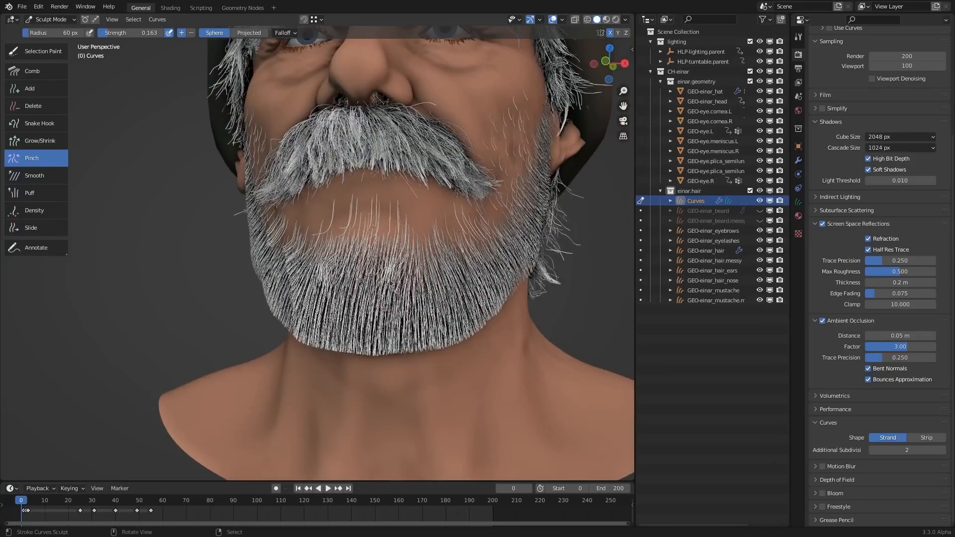
left_click_drag(390, 283, 397, 281)
mouse_move(413, 269)
middle_mouse_down()
mouse_move(443, 277)
mouse_move(428, 275)
middle_mouse_up()
- Raise the Pinch brush strength to 0.503 and clump more of the hair across the chin and beard front
key("shift+f")
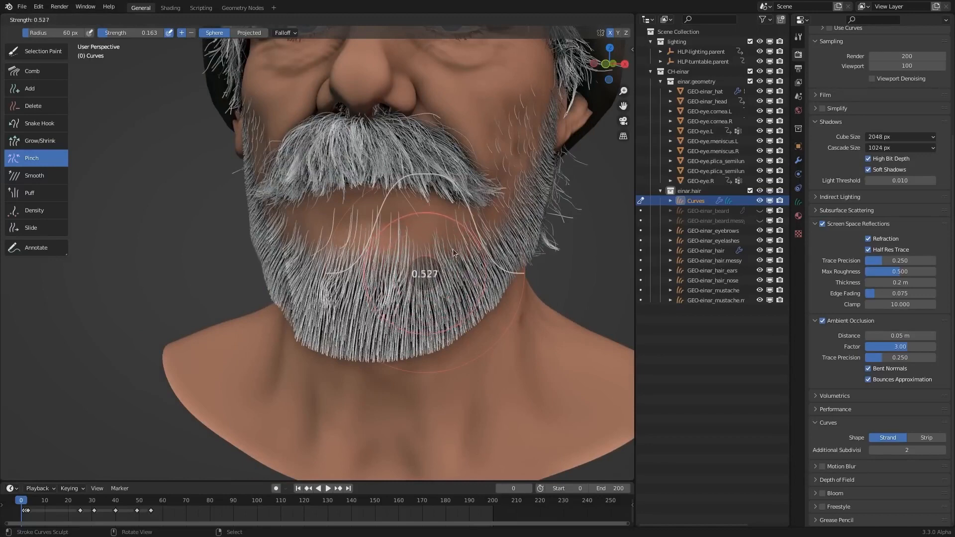
left_click(455, 253)
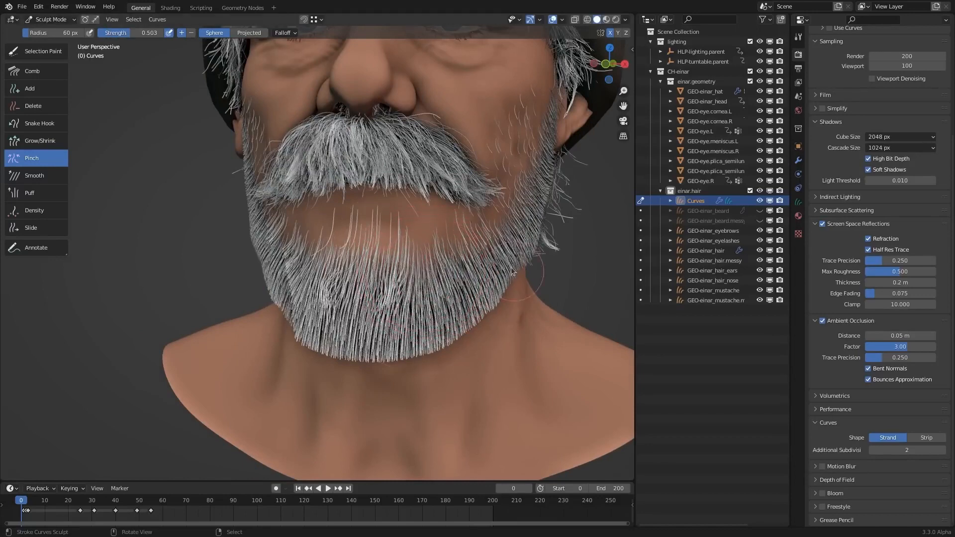
middle_click_drag(455, 253, 407, 272)
left_click_drag(372, 294, 343, 319)
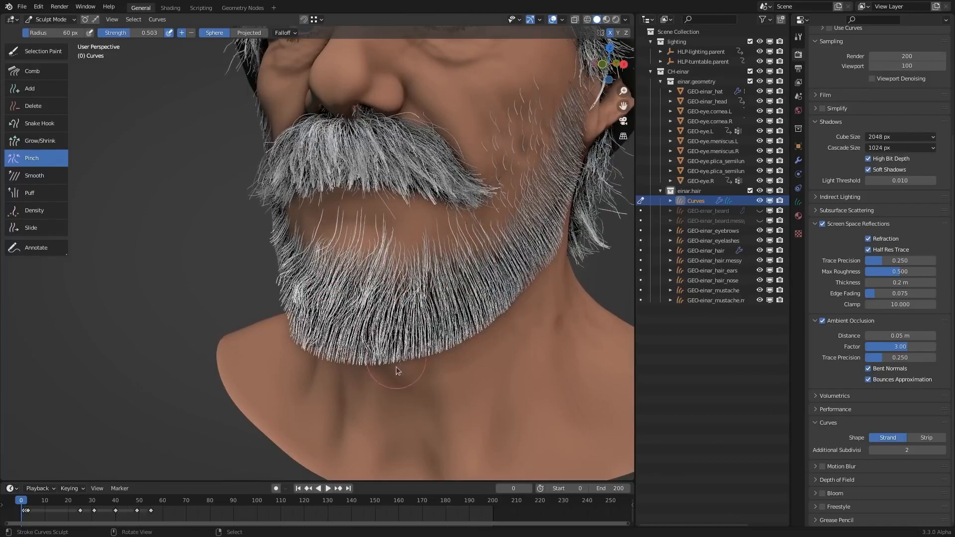
middle_click_drag(416, 214, 480, 268)
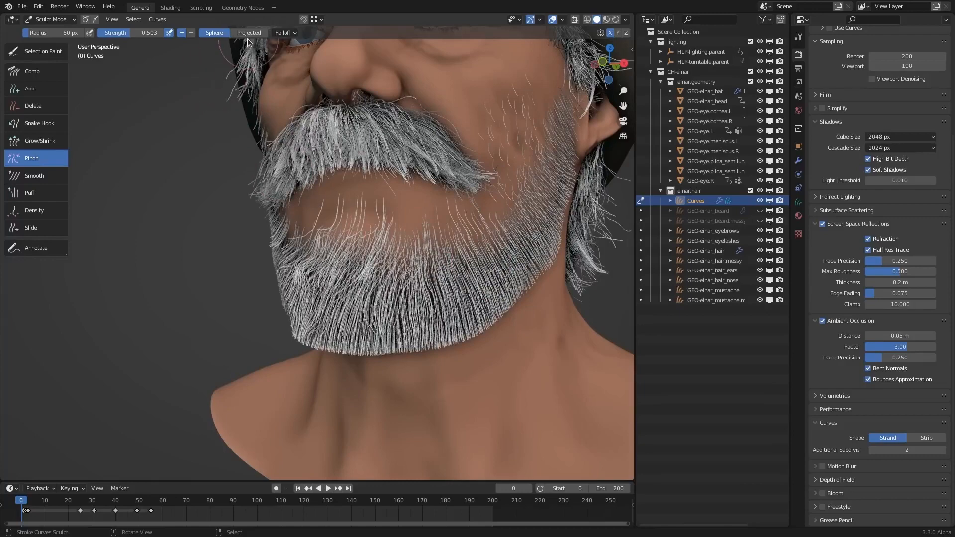
- Try the Projected-shape Pinch brush on the chin and jaw hair from several angles, undoing the strokes
mouse_move(370, 204)
middle_mouse_down()
mouse_move(403, 324)
mouse_move(428, 318)
middle_mouse_up()
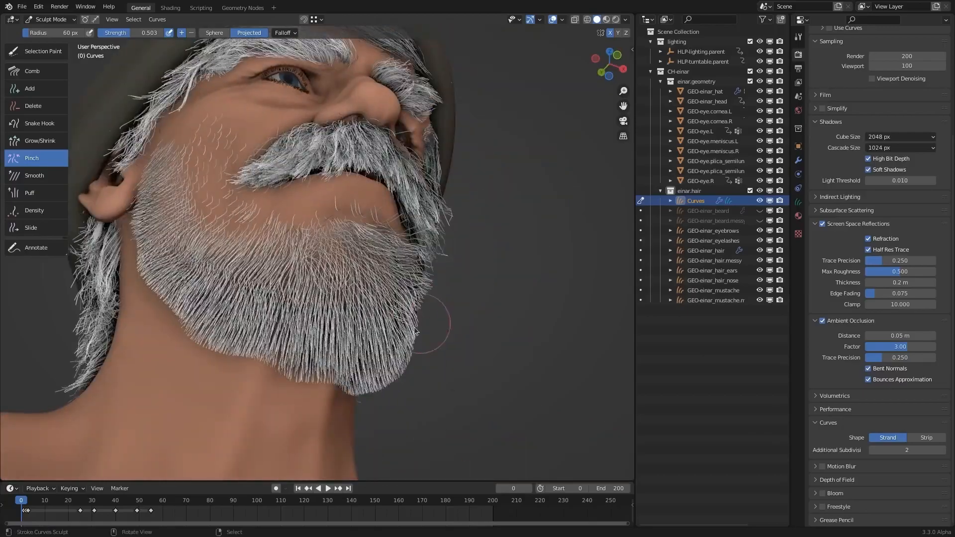
middle_click_drag(408, 373, 423, 262)
middle_click_drag(440, 301, 472, 282)
key("ctrl+z")
left_click_drag(448, 323, 445, 300)
middle_click_drag(445, 301, 464, 295)
key("ctrl+z")
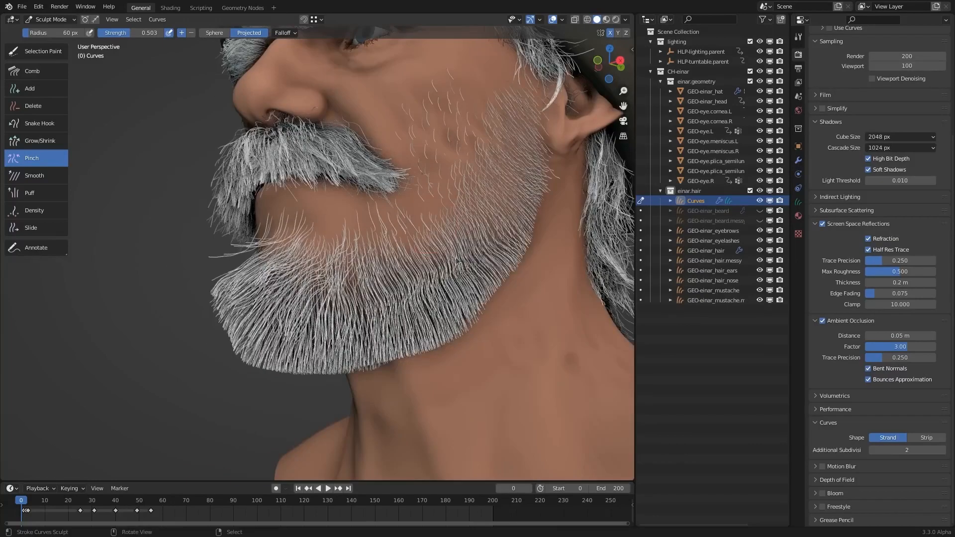
- Undo the last Projected Pinch stroke and clump the chin and jaw hair using the 60 px Sphere-shaped brush at strength 0.503
key("ctrl+z")
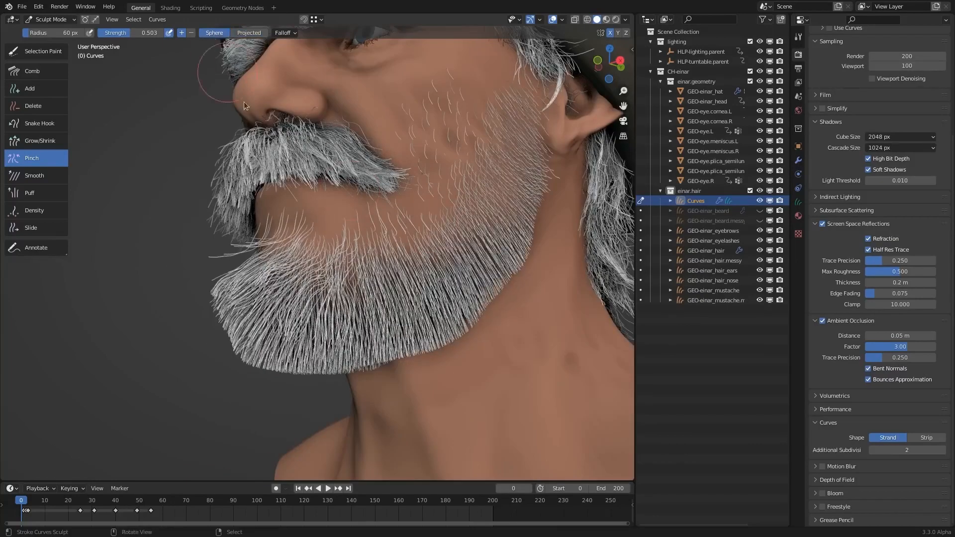
middle_click_drag(278, 164, 403, 343)
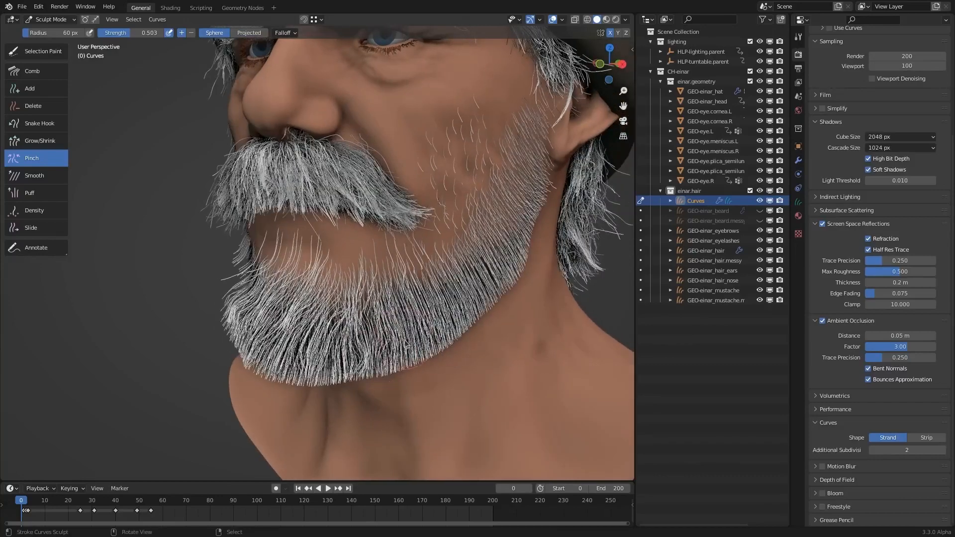
middle_click_drag(470, 293, 463, 278)
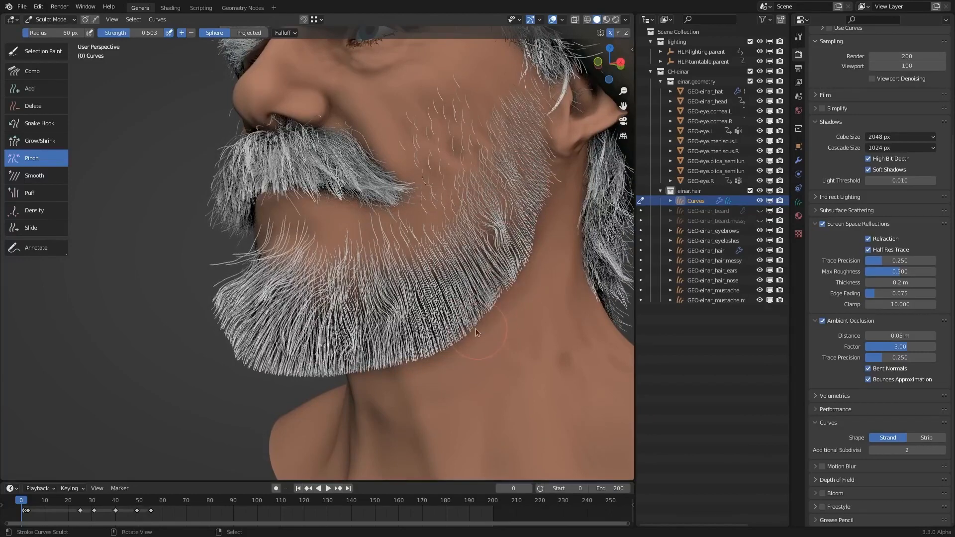
- Lower the Pinch strength to 0.364 and clump the hair along the chin and both sides of the jaw, reducing the radius to 51 px
key("shift+f")
left_click(457, 320)
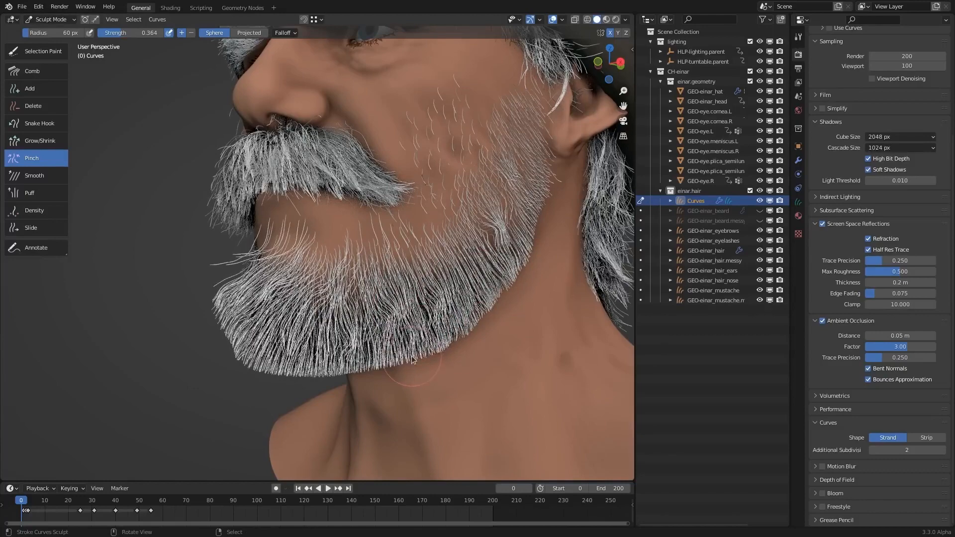
middle_click_drag(350, 351, 392, 351)
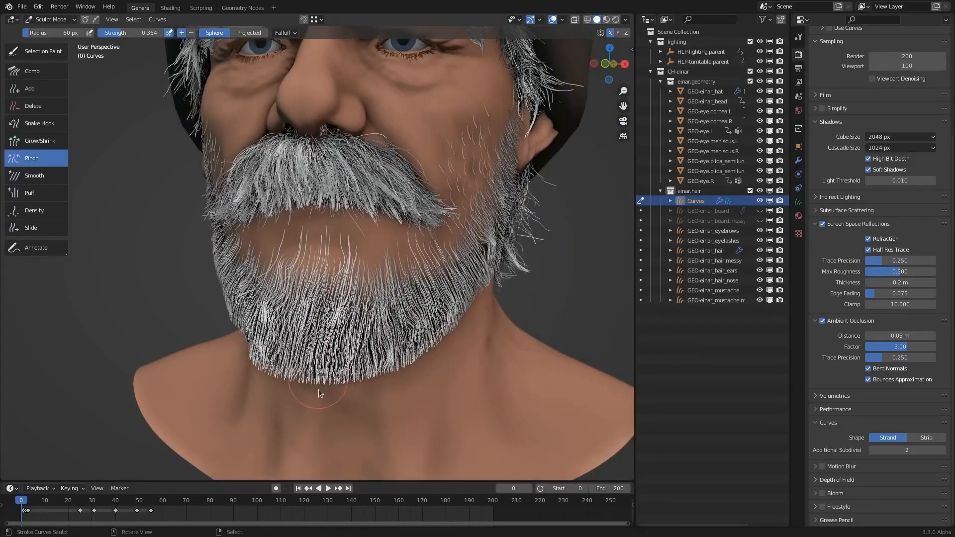
middle_click_drag(354, 380, 344, 393)
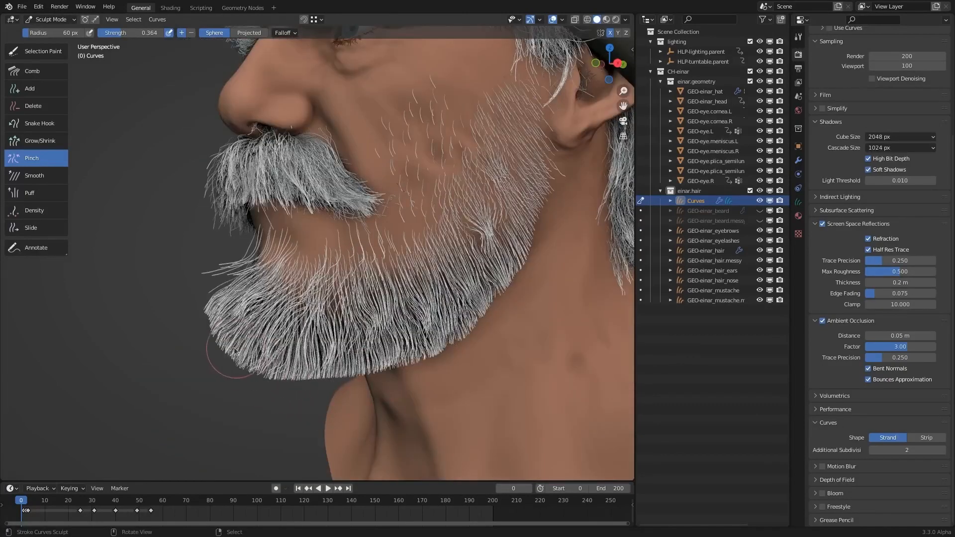
middle_click_drag(318, 348, 358, 351)
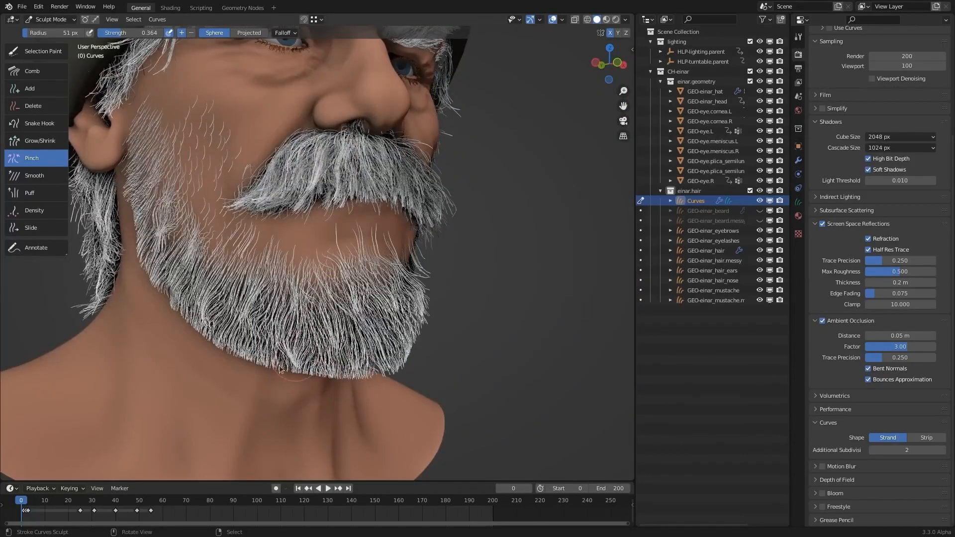
middle_click_drag(245, 357, 491, 264)
middle_click_drag(284, 233, 299, 203, "shift")
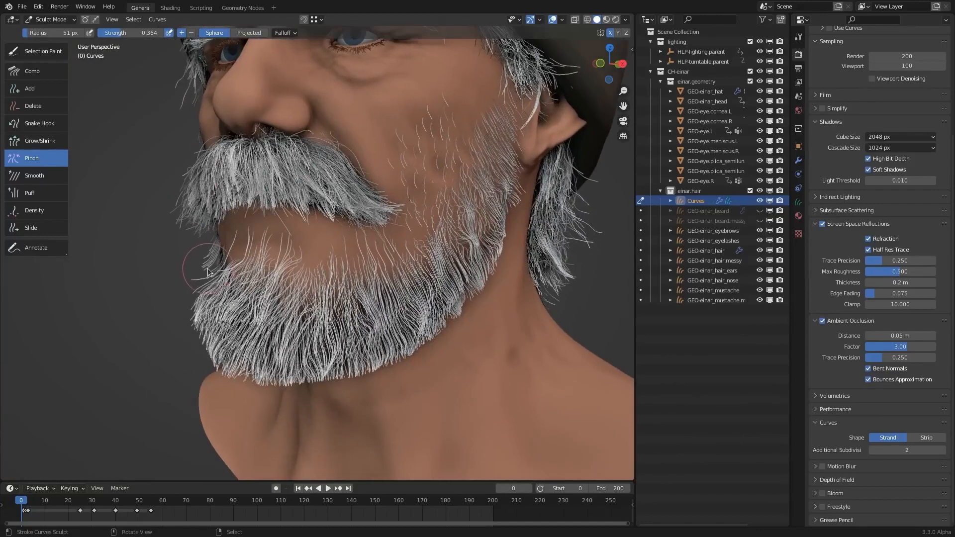
- Even out the clumped beard hair across the chin and jaw using the 155 px Smooth brush at strength 0.642
left_click(64, 178)
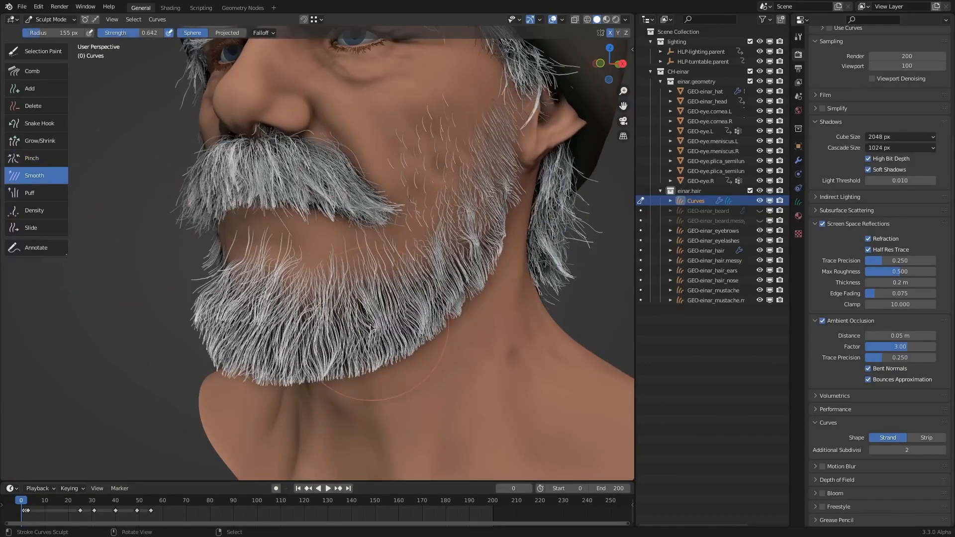
scroll(261, 277, "up", 2)
left_click_drag(250, 314, 299, 325)
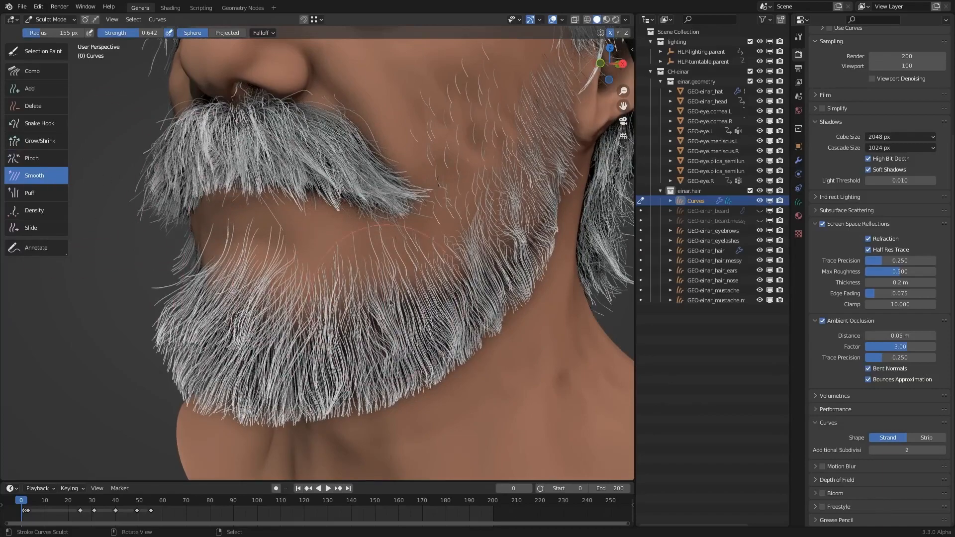
middle_click_drag(268, 293, 343, 294)
left_click_drag(276, 308, 257, 256)
middle_click_drag(258, 259, 364, 280)
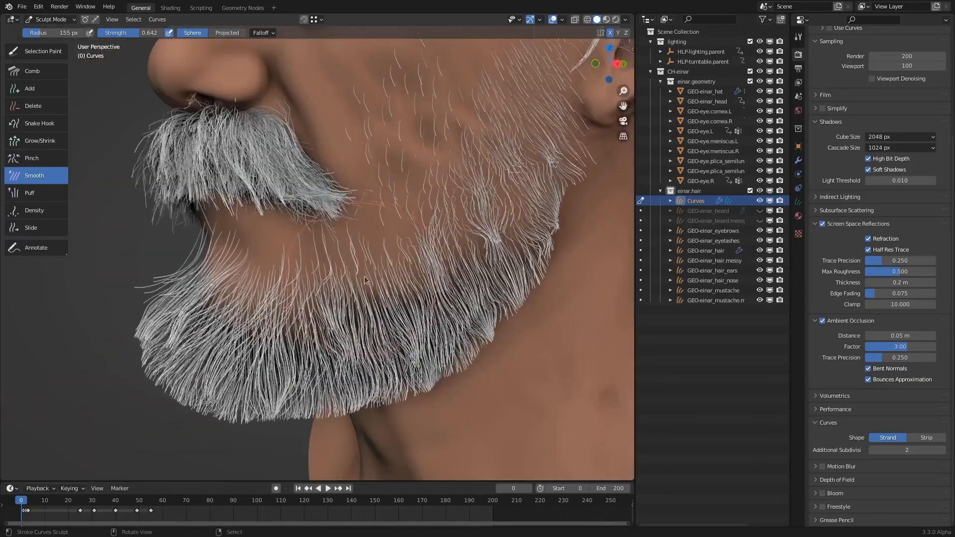
- Sweep the jaw hair beside the mouth corner with the 230 px Comb brush at strength 0.905, and soften it with the Smooth brush
left_click(53, 74)
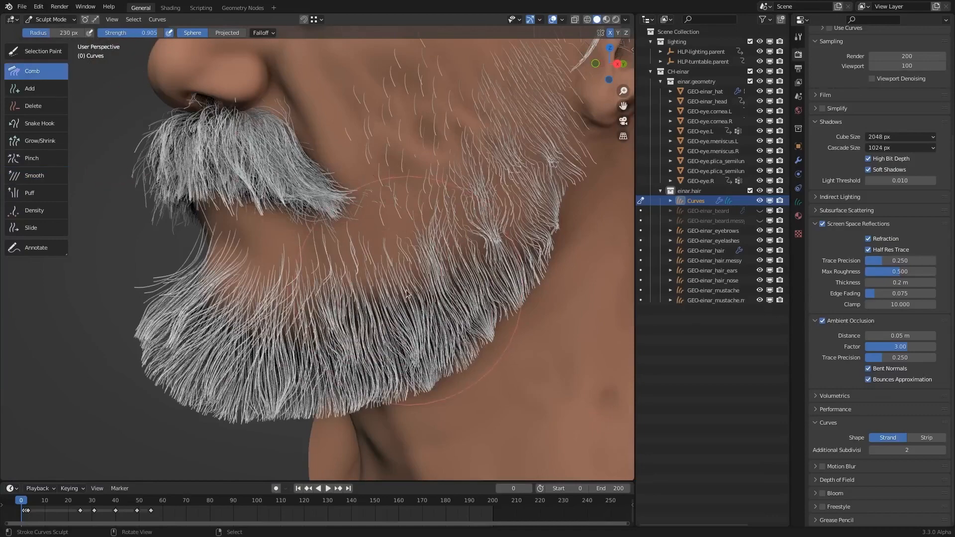
mouse_move(385, 293)
left_mouse_down()
mouse_move(421, 306)
mouse_move(359, 318)
mouse_move(428, 310)
mouse_move(348, 298)
mouse_move(378, 318)
mouse_move(417, 314)
mouse_move(380, 298)
mouse_move(403, 296)
mouse_move(404, 264)
mouse_move(398, 298)
mouse_move(390, 293)
mouse_move(411, 308)
mouse_move(399, 254)
mouse_move(393, 301)
mouse_move(416, 303)
mouse_move(386, 301)
mouse_move(413, 309)
mouse_move(398, 304)
mouse_move(405, 294)
mouse_move(388, 306)
mouse_move(410, 301)
mouse_move(428, 248)
left_mouse_up()
left_click(43, 176)
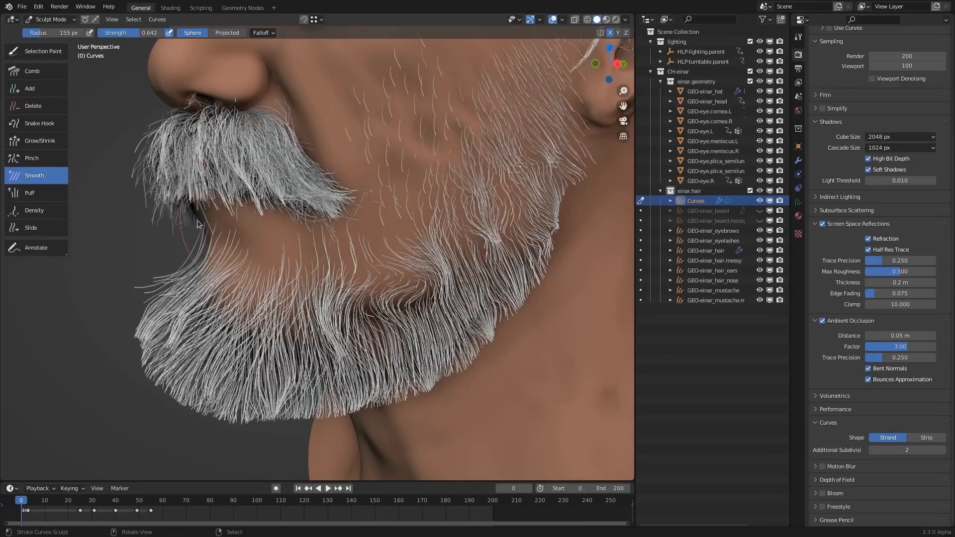
mouse_move(432, 271)
middle_mouse_down()
mouse_move(473, 268)
mouse_move(433, 256)
middle_mouse_up()
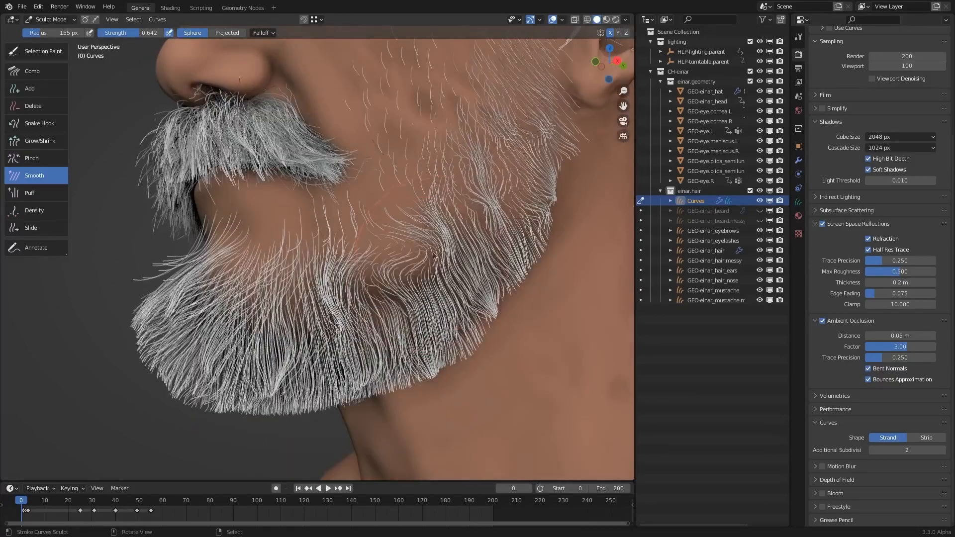
- Puff out the hair on the jaw and cheek using the Puff brush with a 165 px radius and strength 1.000
left_click(31, 193)
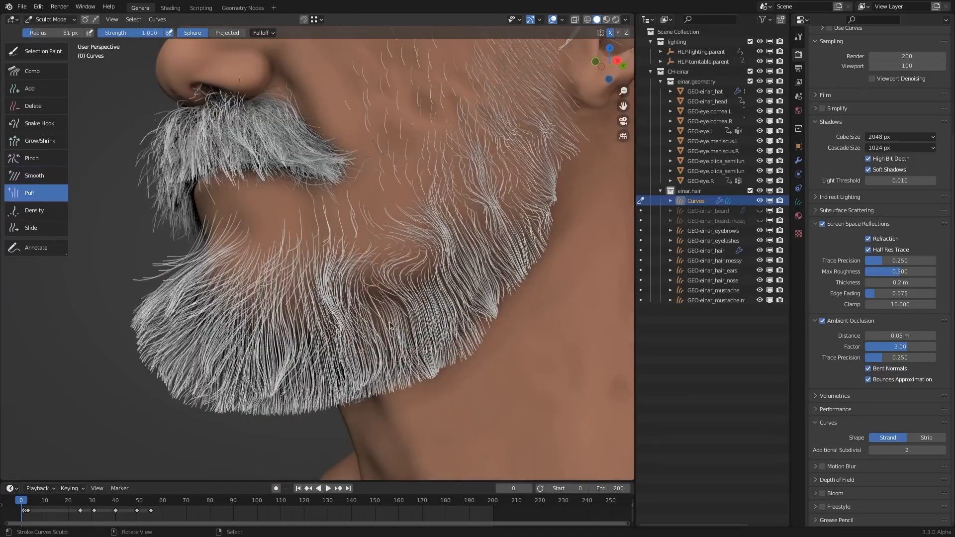
middle_click_drag(169, 243, 470, 305)
key("f")
left_click(460, 265)
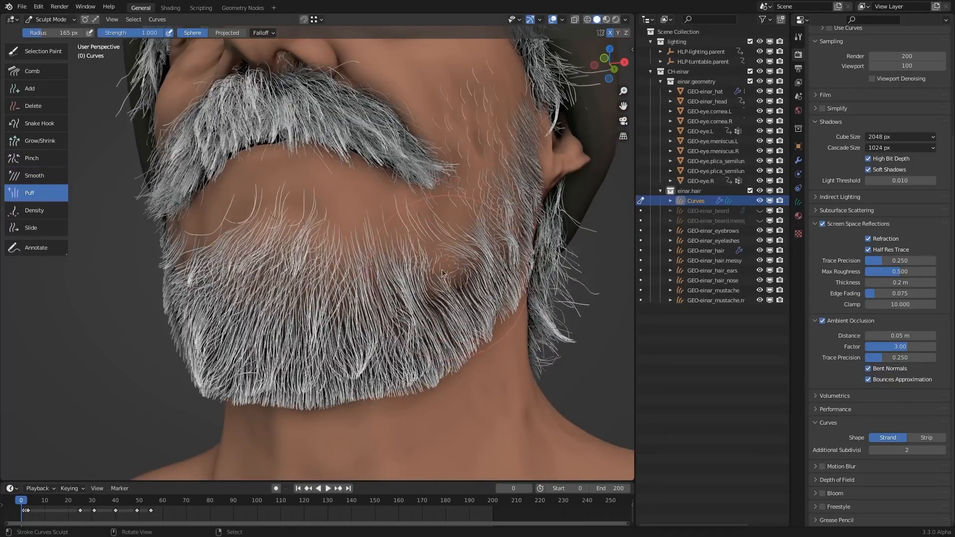
mouse_move(443, 273)
middle_mouse_down()
mouse_move(297, 274)
mouse_move(456, 261)
mouse_move(479, 279)
mouse_move(418, 296)
mouse_move(432, 305)
mouse_move(444, 270)
mouse_move(458, 267)
middle_mouse_up()
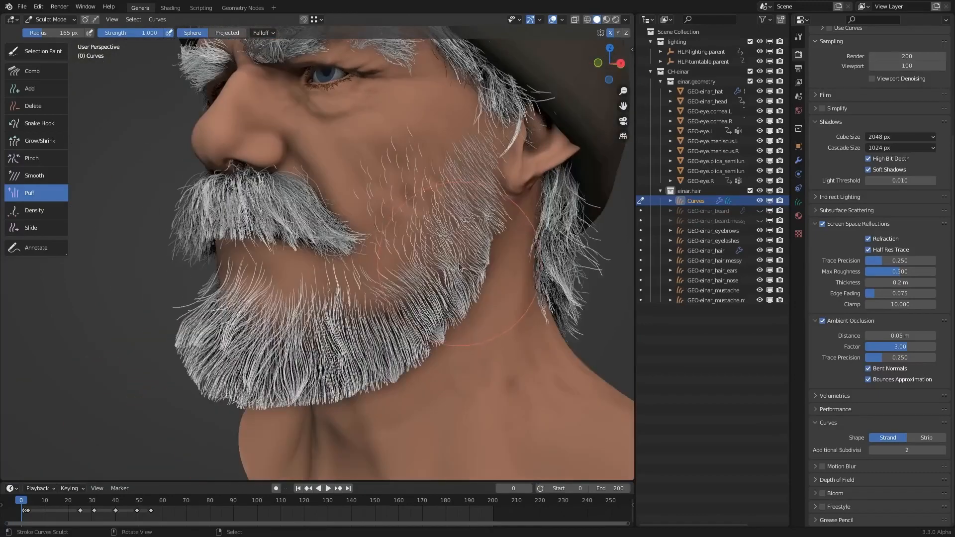
middle_click_drag(474, 220, 498, 255)
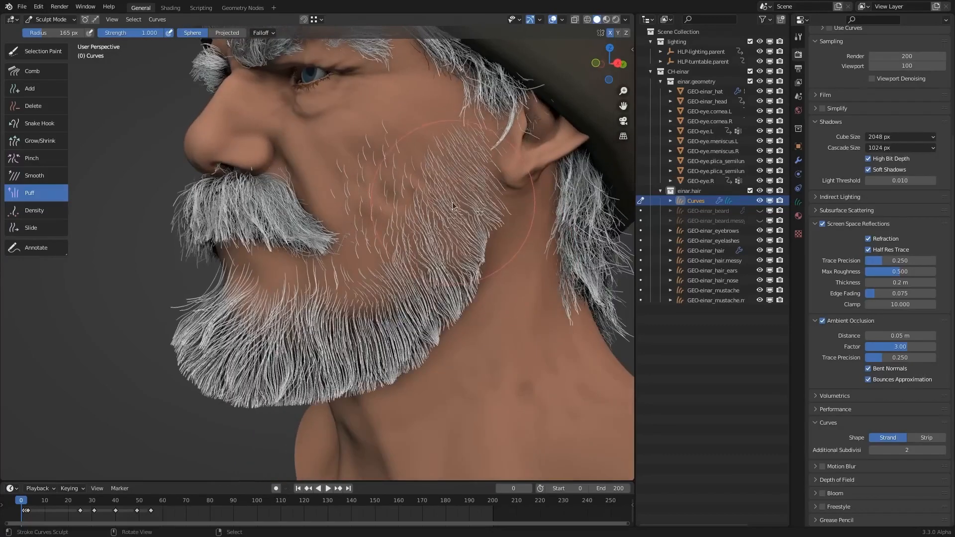
- Shift the cheek hair roots along the skin using the 49 px Slide brush at strength 1.000
left_click(55, 227)
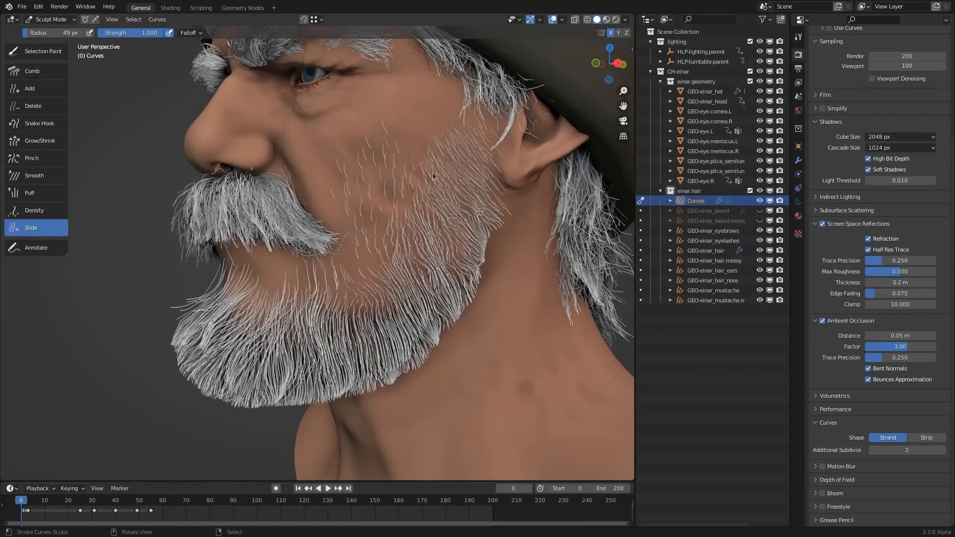
middle_click_drag(370, 201, 387, 214)
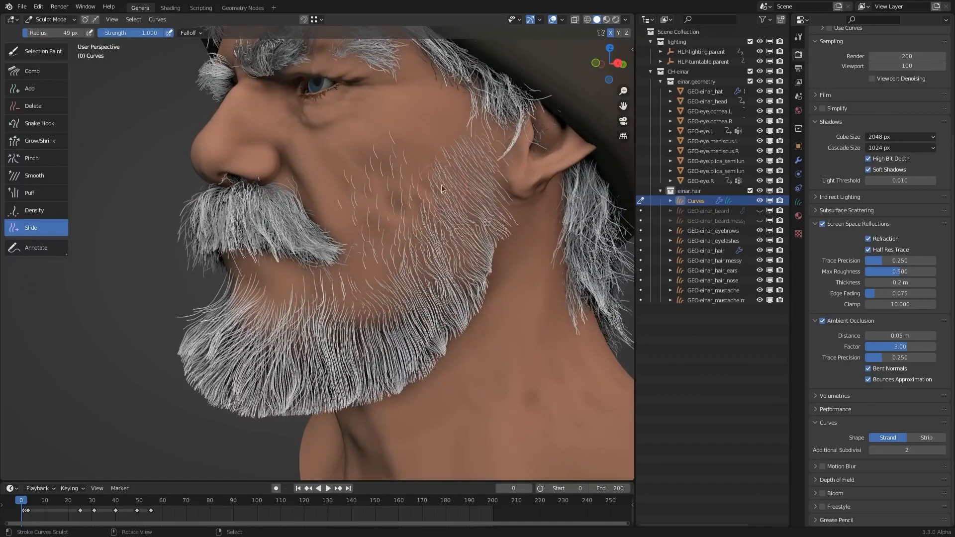
middle_click_drag(424, 134, 402, 223, "shift")
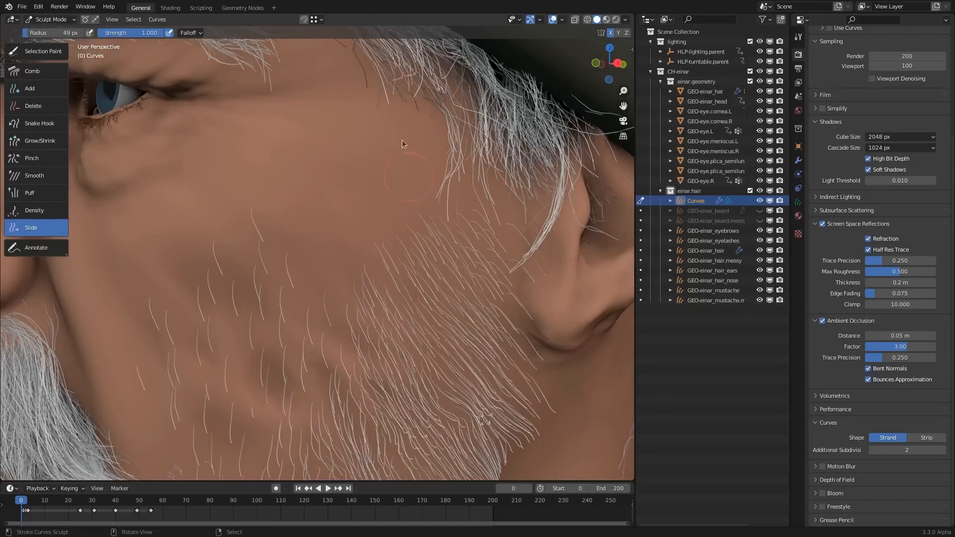
- Reduce the Slide brush radius to 35 px and reposition the hairs along the upper cheek and sideburn edge
key("f")
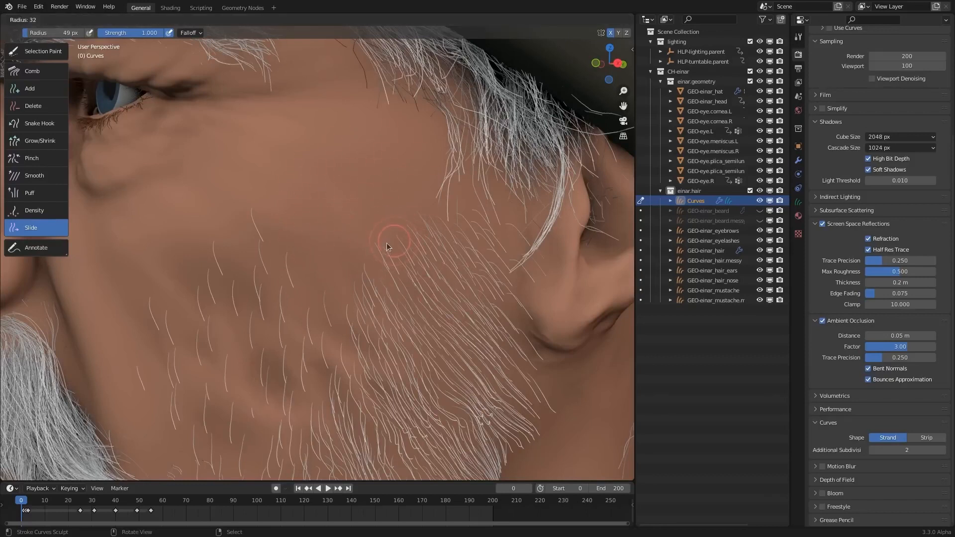
left_click(391, 239)
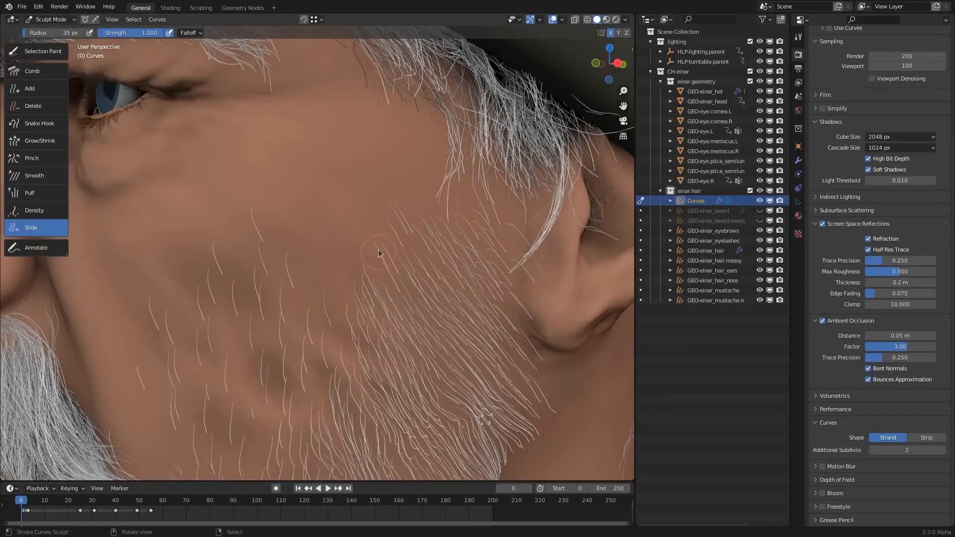
left_click_drag(378, 251, 348, 272)
left_click_drag(419, 219, 396, 174)
mouse_move(358, 193)
left_mouse_down()
mouse_move(356, 176)
mouse_move(355, 193)
left_mouse_up()
mouse_move(334, 240)
left_mouse_down()
mouse_move(319, 242)
mouse_move(330, 221)
left_mouse_up()
middle_click_drag(449, 219, 398, 301, "ctrl")
middle_click_drag(379, 333, 433, 248)
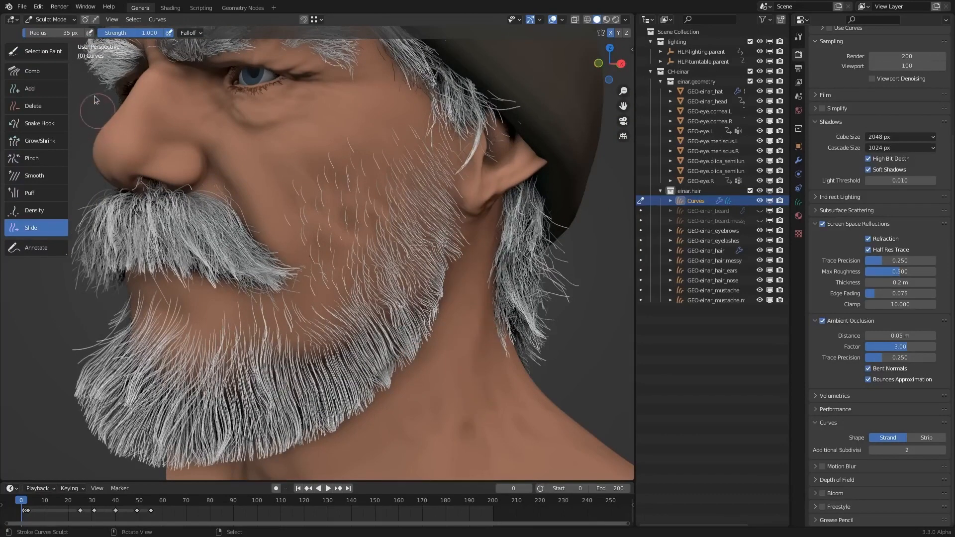
- Paint a selection over the jaw hair using the Selection Paint brush with a 121 px radius and strength 0.403
left_click(43, 53)
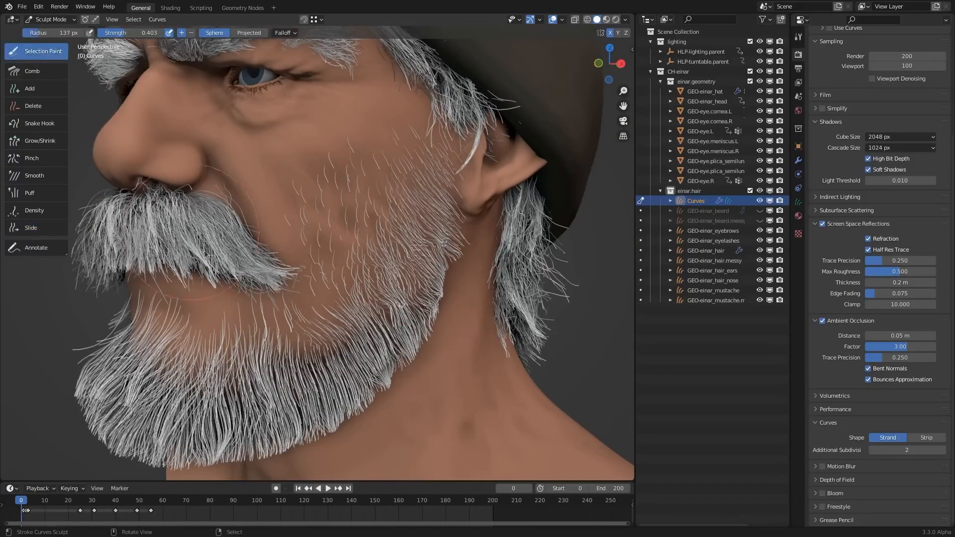
middle_click_drag(399, 327, 445, 304, "shift")
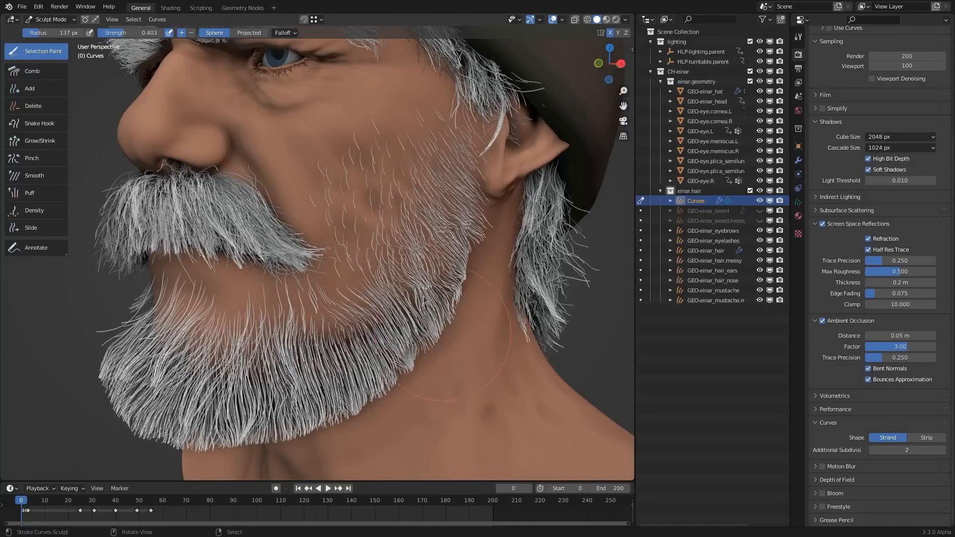
middle_click_drag(377, 334, 411, 306, "shift")
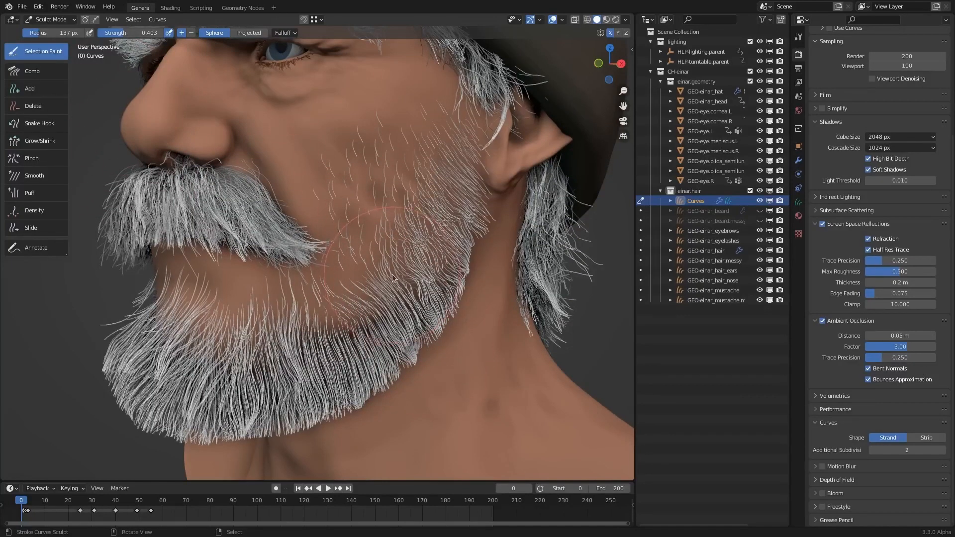
key("f")
left_click(359, 303)
key("f")
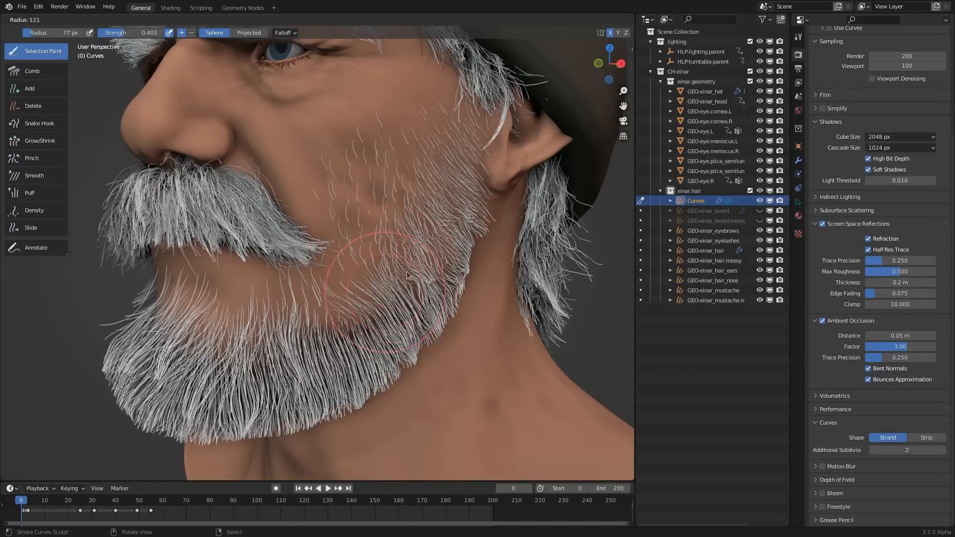
left_click(419, 272)
mouse_move(422, 261)
left_mouse_down()
mouse_move(365, 328)
mouse_move(391, 321)
left_mouse_up()
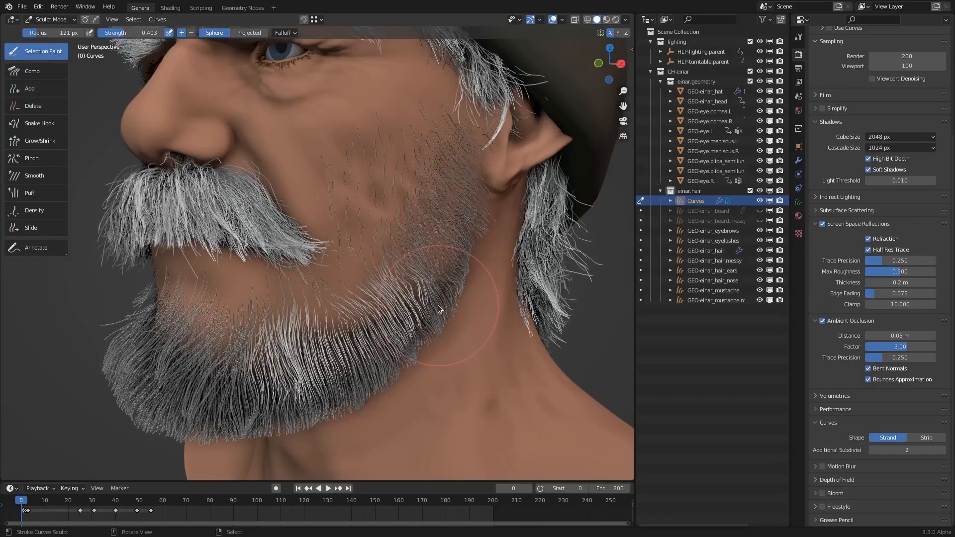
- Switch to control point selection and paint selections on the chin and jaw hair with a 72 px radius, clearing the selection between strokes
left_click(86, 20)
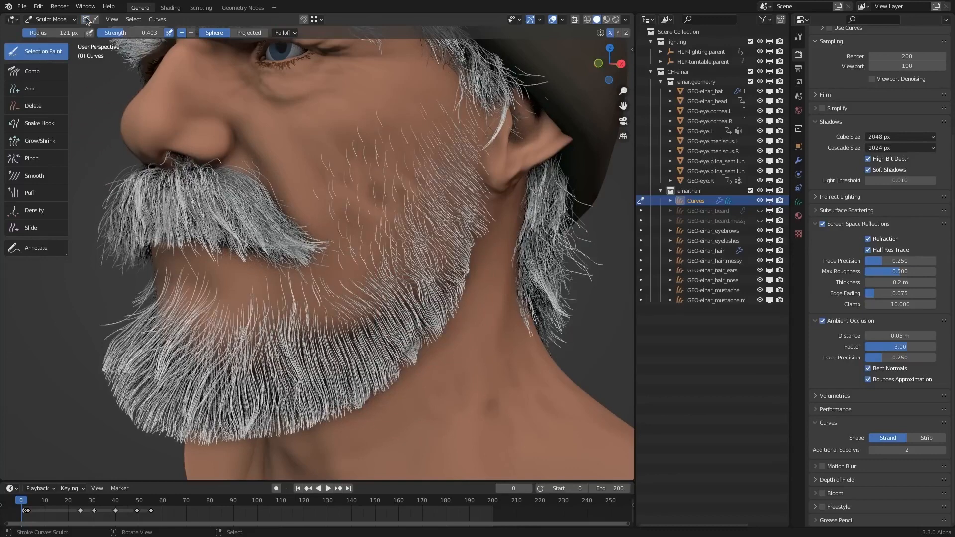
left_click(85, 20)
mouse_move(385, 254)
middle_mouse_down()
mouse_move(396, 253)
mouse_move(314, 269)
middle_mouse_up()
key("f")
left_click(284, 311)
key("alt+a")
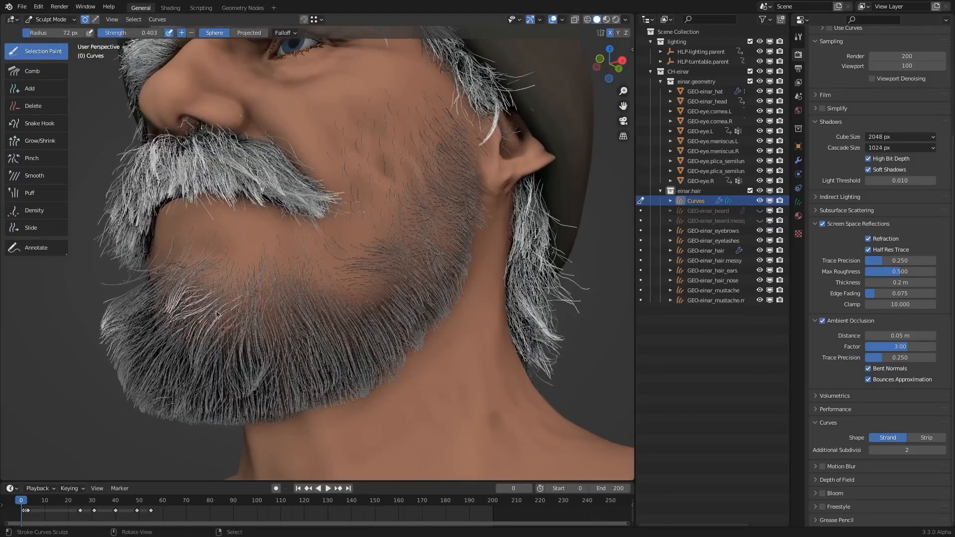
left_click(283, 362)
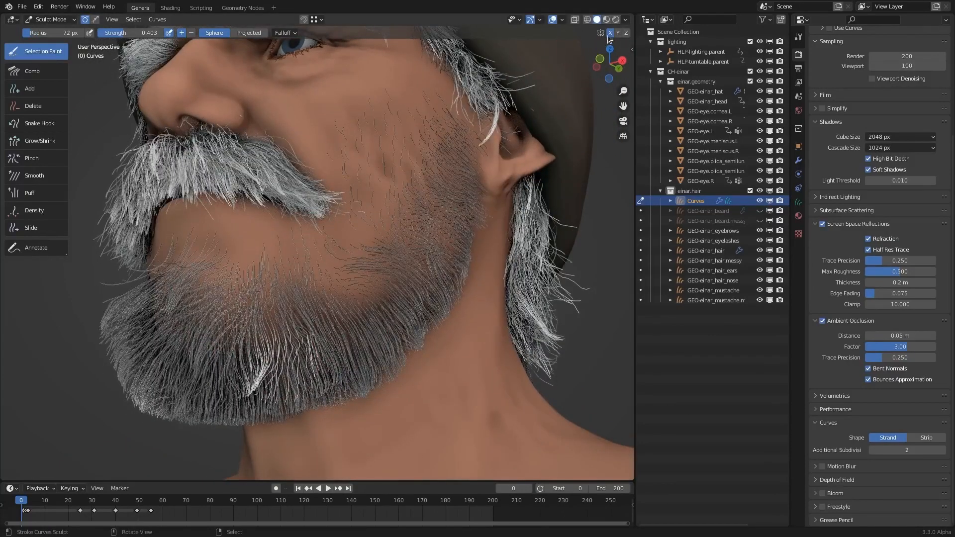
middle_click_drag(386, 294, 392, 303)
key("alt+a")
mouse_move(397, 286)
left_mouse_down()
mouse_move(393, 273)
mouse_move(364, 334)
mouse_move(370, 342)
left_mouse_up()
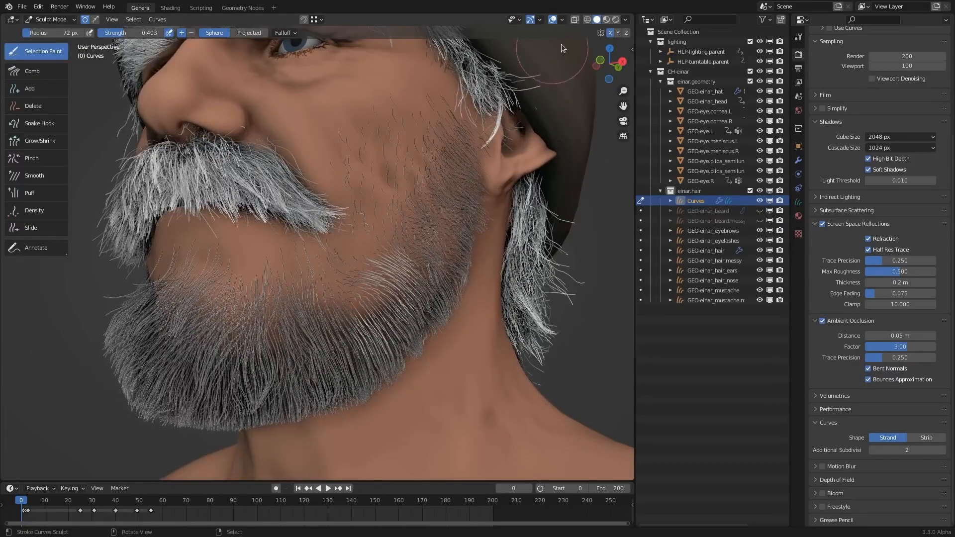
- Switch to whole-curve selection and paint selections on the jaw, chin and cheek hair, clearing the selection between areas
left_click(95, 18)
mouse_move(400, 279)
left_mouse_down()
mouse_move(343, 314)
mouse_move(216, 307)
mouse_move(294, 371)
mouse_move(378, 338)
mouse_move(440, 264)
left_mouse_up()
key("alt+a")
mouse_move(420, 214)
left_mouse_down()
mouse_move(418, 244)
mouse_move(373, 308)
mouse_move(227, 328)
left_mouse_up()
key("alt+a")
left_click_drag(320, 319, 231, 325)
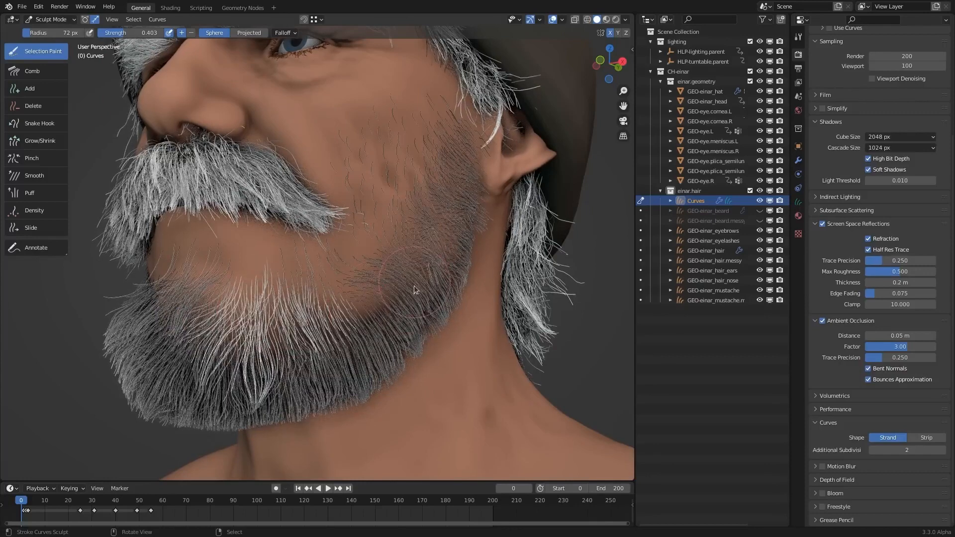
middle_click_drag(419, 248, 405, 255)
key("alt+a")
left_click_drag(410, 180, 393, 254)
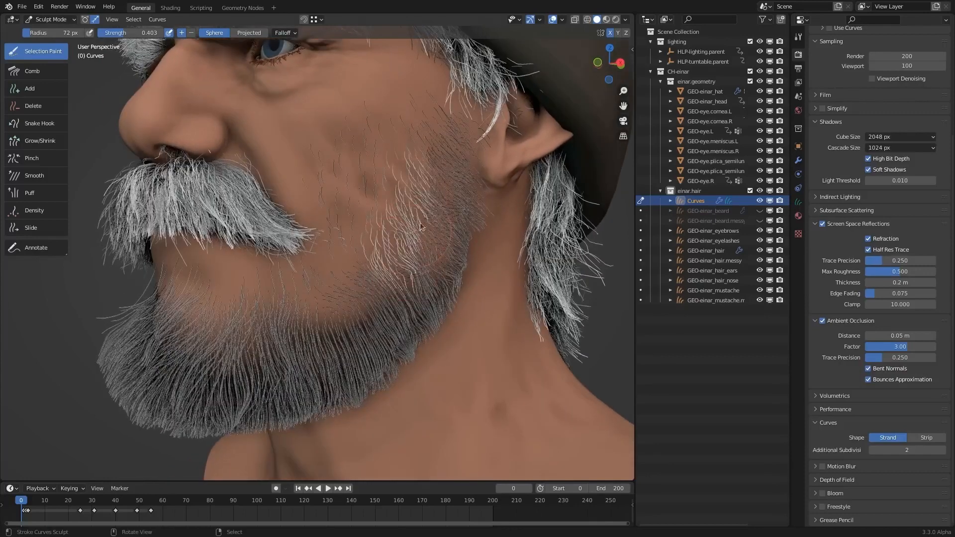
- Paint a curve selection over the cheek, jaw and chin hair, and erase it again with subtracting strokes
key("alt+a")
left_click_drag(419, 223, 323, 309)
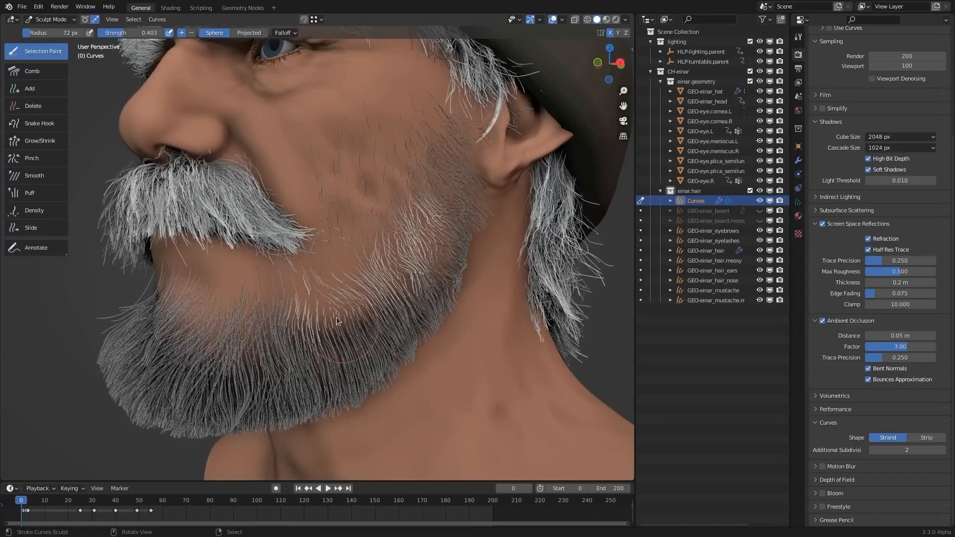
left_click_drag(182, 314, 239, 324, "shift")
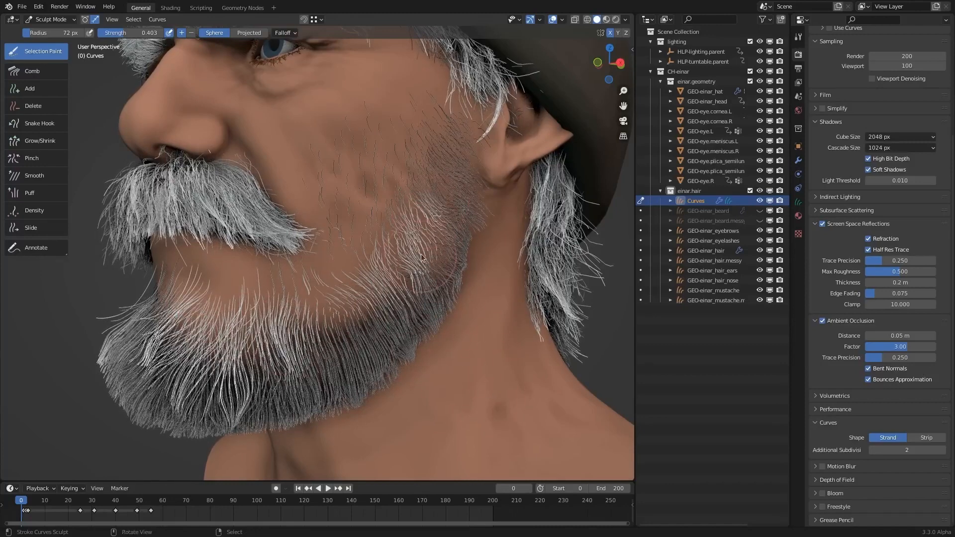
mouse_move(424, 194)
left_mouse_down("ctrl")
mouse_move(366, 298)
mouse_move(325, 336)
mouse_move(360, 342)
left_mouse_up("ctrl")
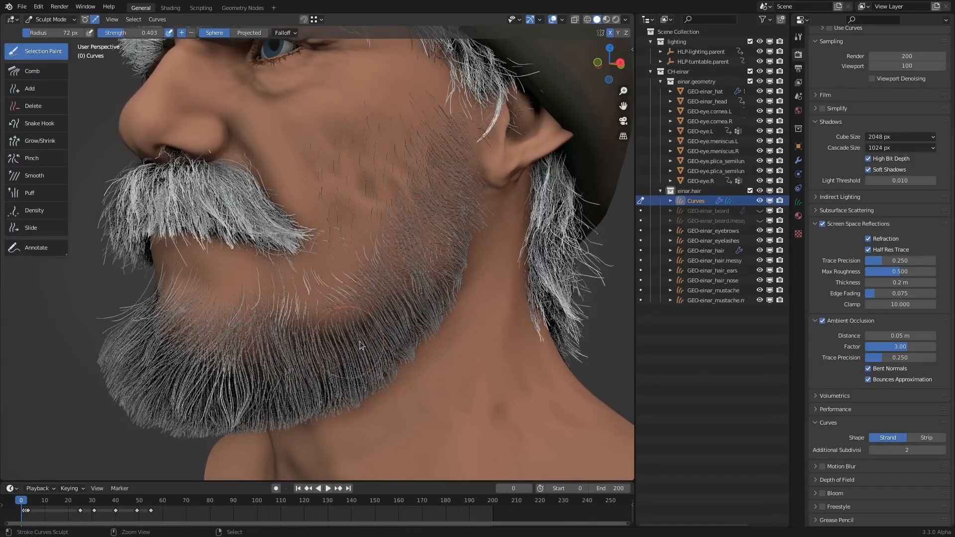
left_click_drag(316, 279, 382, 323, "ctrl")
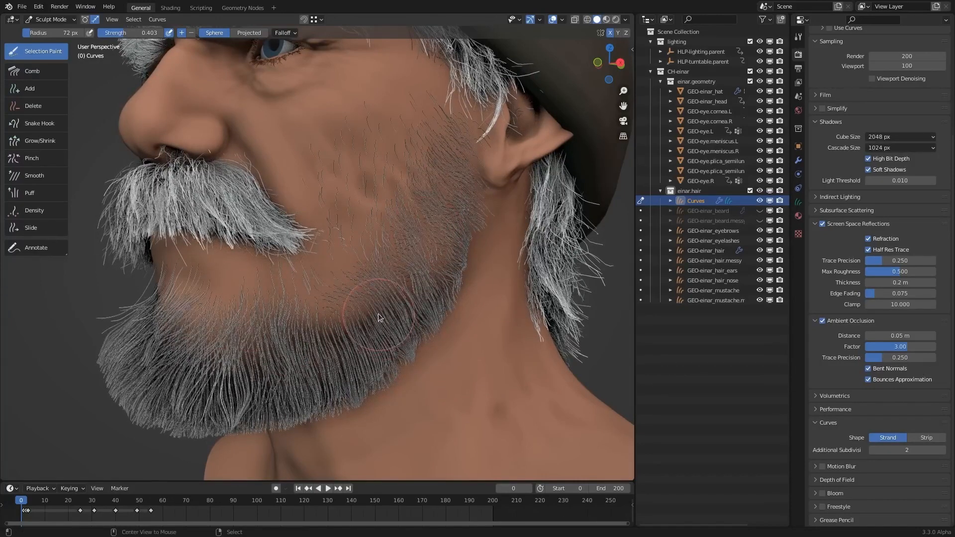
- Select and deselect all beard hair, and try combing the unselected jaw hair with the Comb brush
key("a")
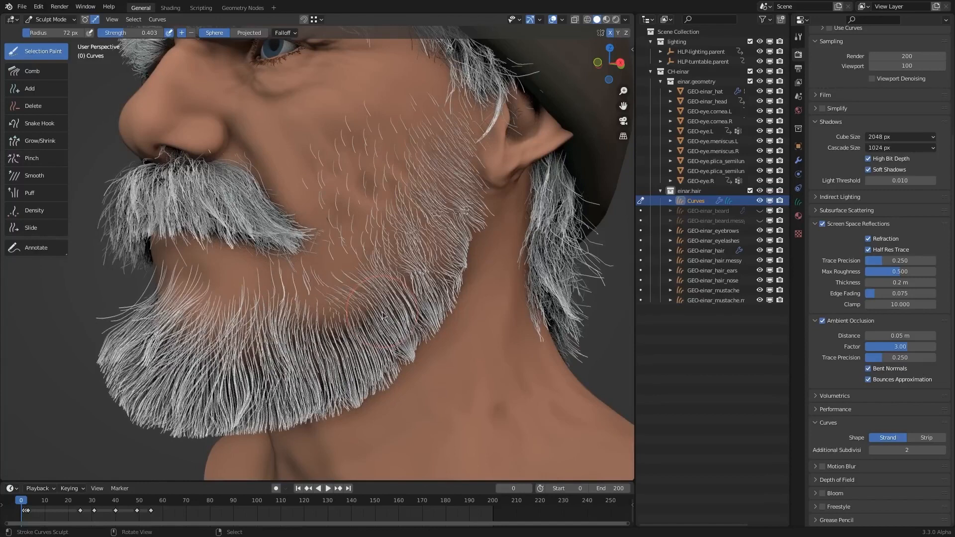
key("alt+a")
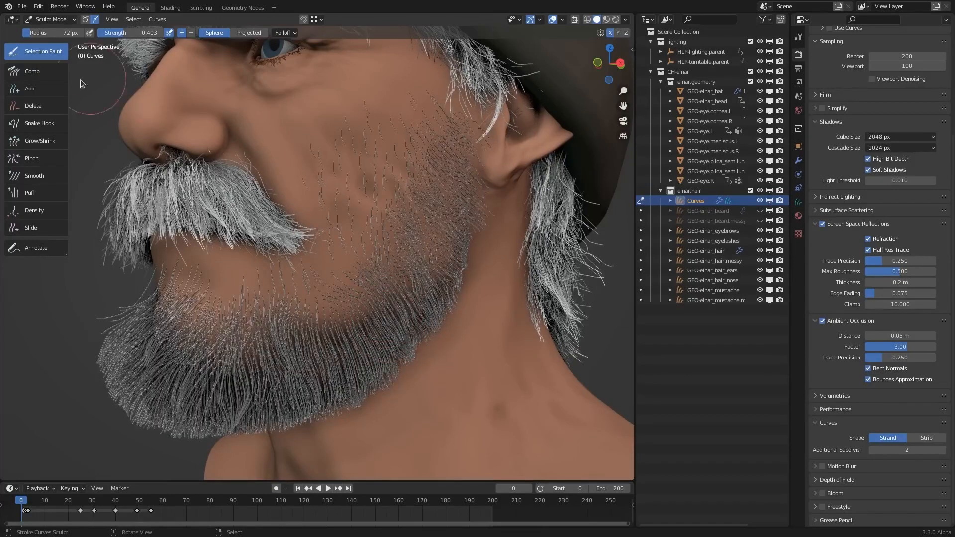
left_click(35, 71)
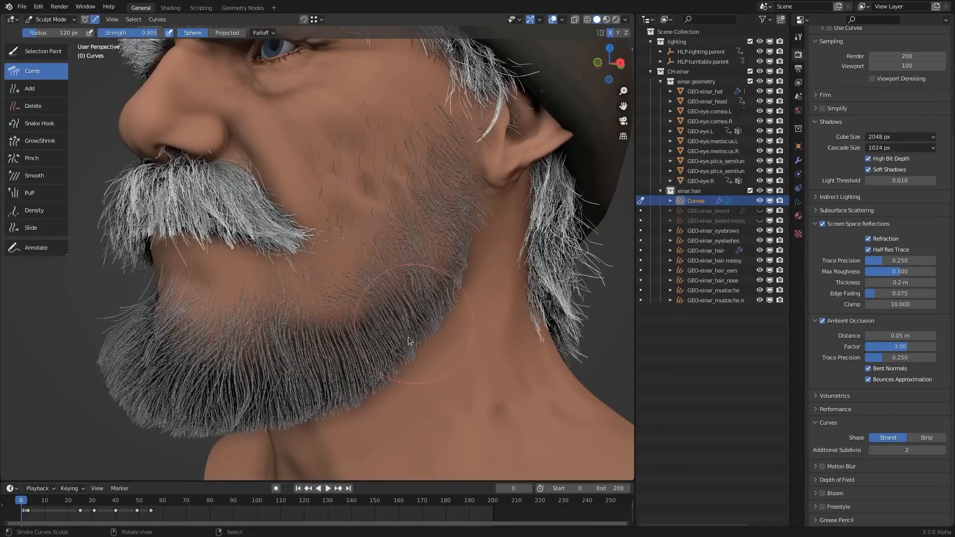
middle_click_drag(393, 305, 467, 294)
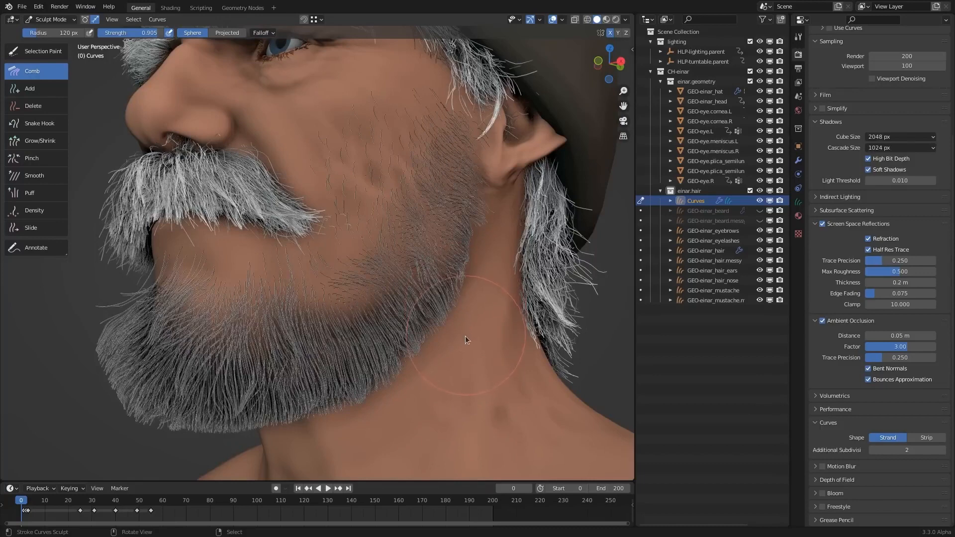
- Paint a selection on the jaw hair with Selection Paint and grow it across neighbouring curves, clearing the selection at the end
left_click(43, 52)
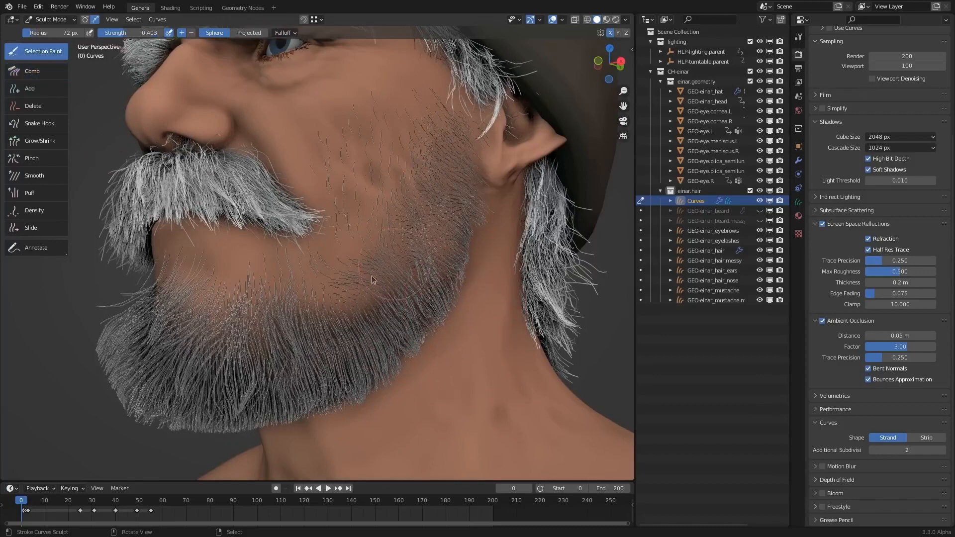
mouse_move(358, 332)
left_mouse_down()
mouse_move(389, 291)
mouse_move(366, 277)
left_mouse_up()
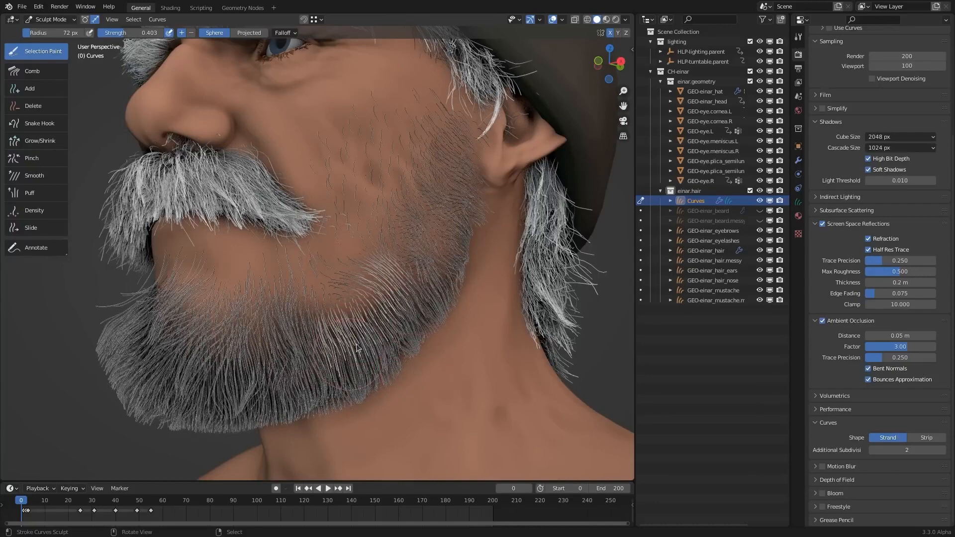
left_click(139, 23)
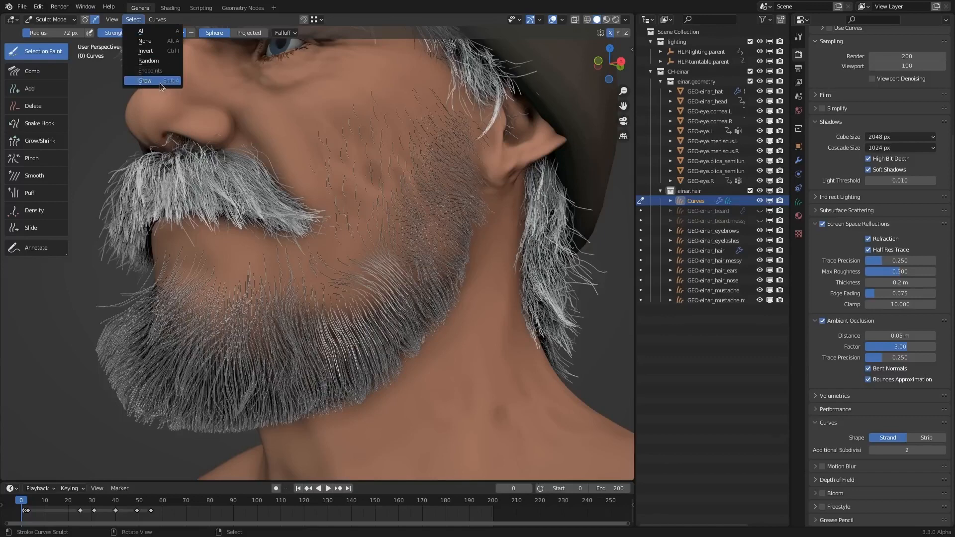
left_click(146, 81)
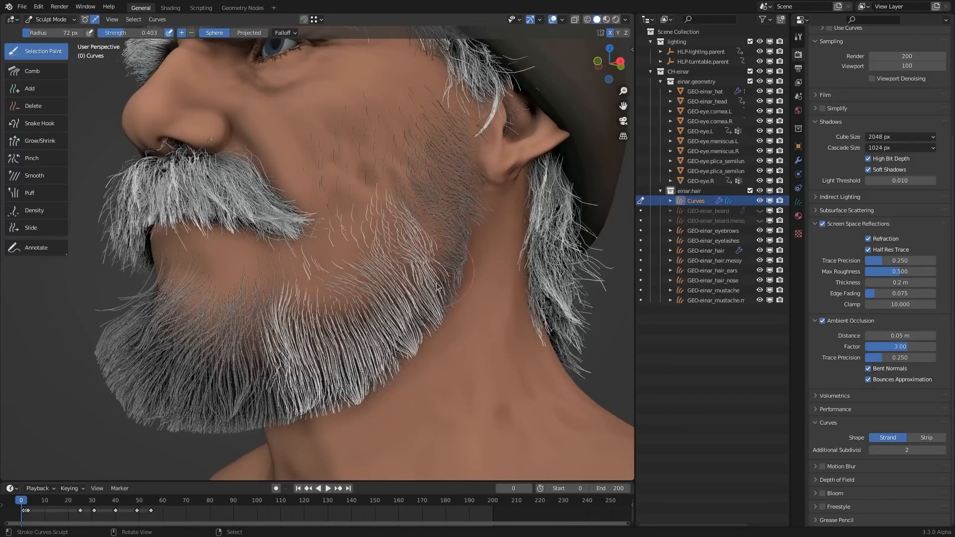
key("alt+a")
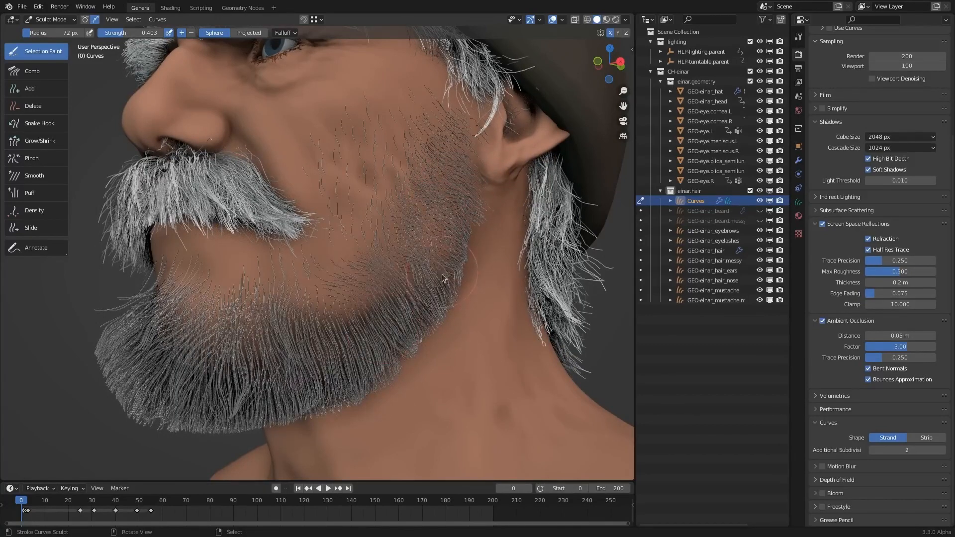
- Switch to control point selection and select the end points of the beard curves with an amount of 1
middle_click_drag(424, 281, 442, 290)
middle_click_drag(311, 346, 336, 319)
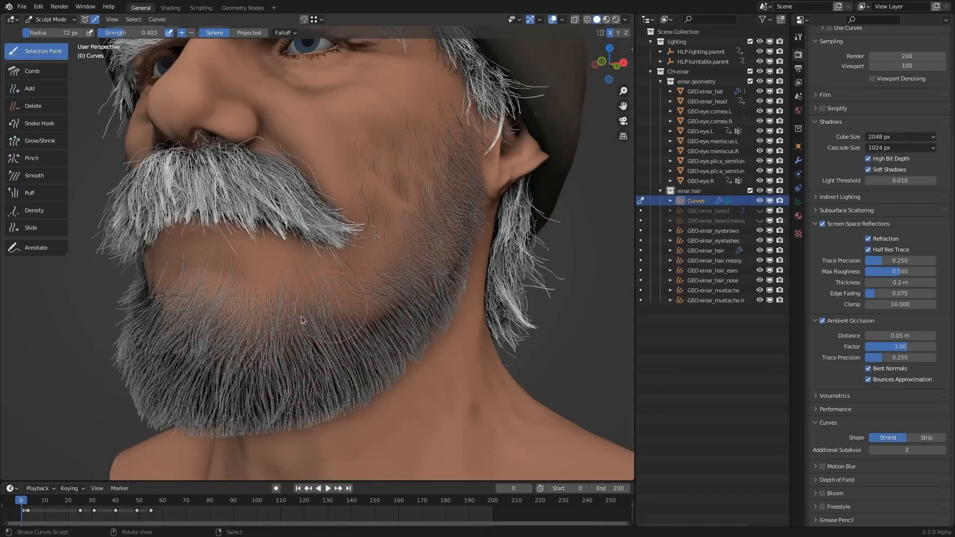
middle_click_drag(298, 358, 374, 383)
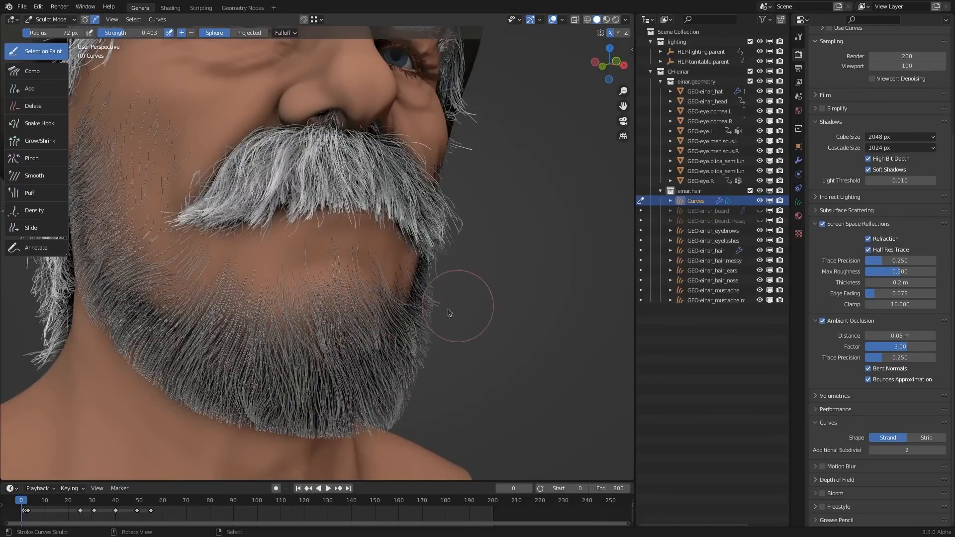
middle_click_drag(448, 308, 367, 316)
middle_click_drag(369, 279, 348, 308)
left_click(138, 22)
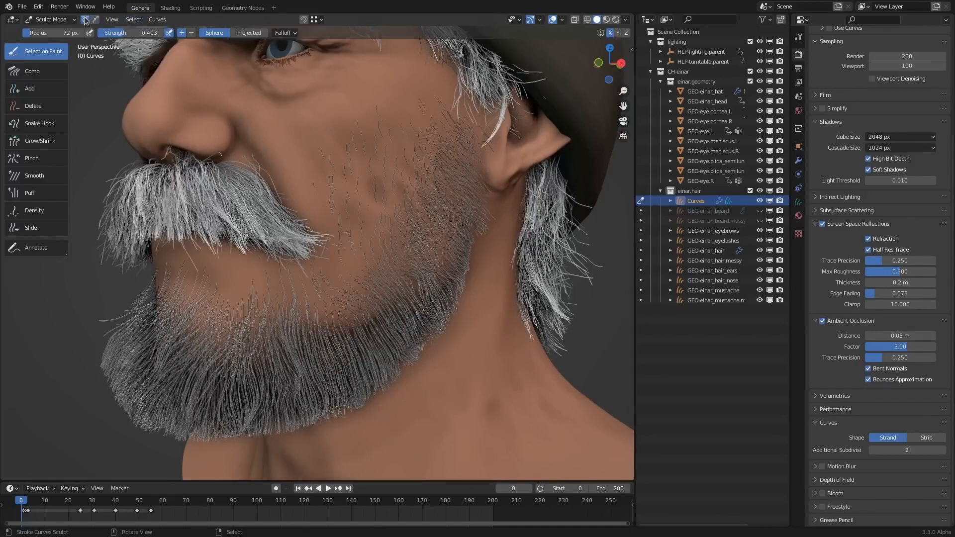
left_click(133, 20)
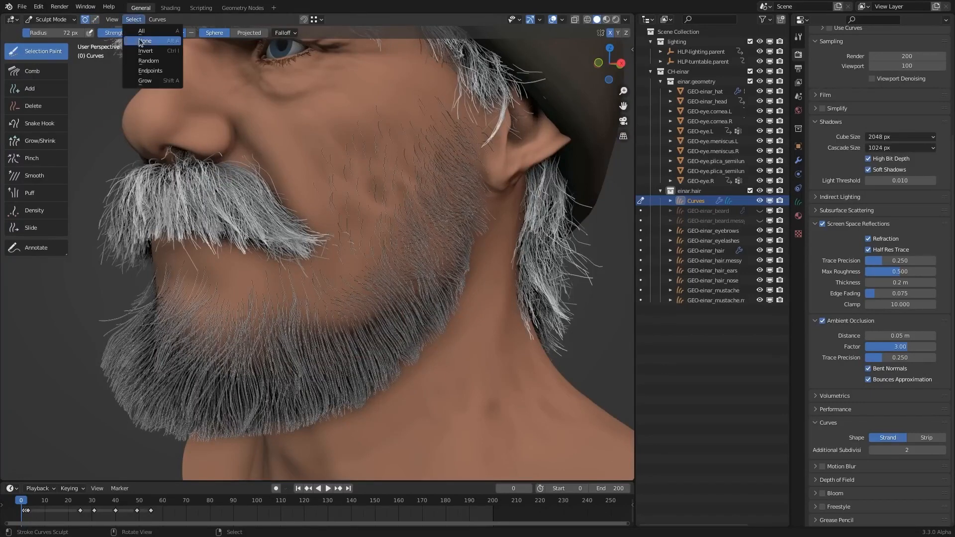
left_click(151, 71)
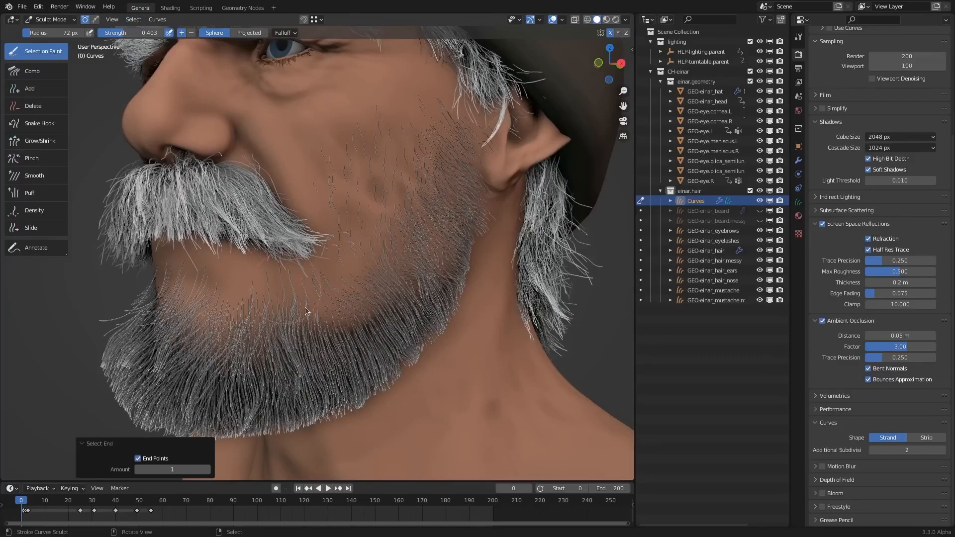
- Check the selected hair tips up close and grow the selection from the tips along the strands
middle_click_drag(350, 320, 373, 219, "shift")
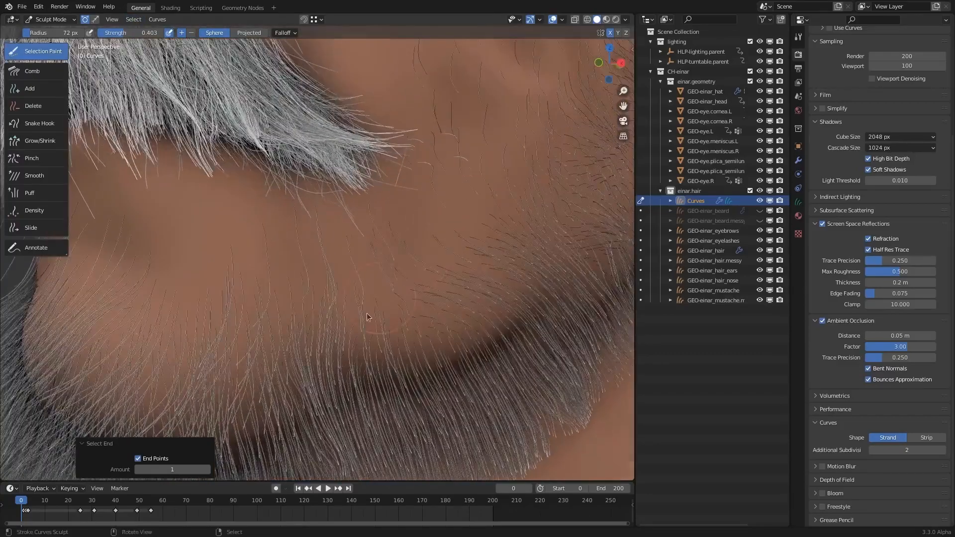
middle_click_drag(332, 335, 452, 215, "shift")
middle_click_drag(317, 246, 226, 231)
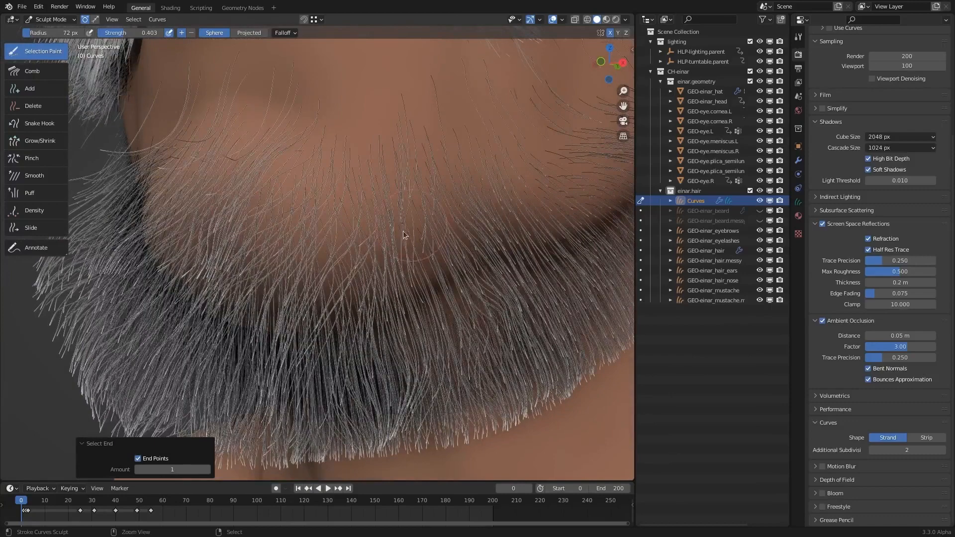
middle_click_drag(404, 232, 409, 293, "ctrl")
mouse_move(411, 248)
middle_mouse_down("ctrl")
mouse_move(413, 281)
mouse_move(408, 264)
middle_mouse_up("ctrl")
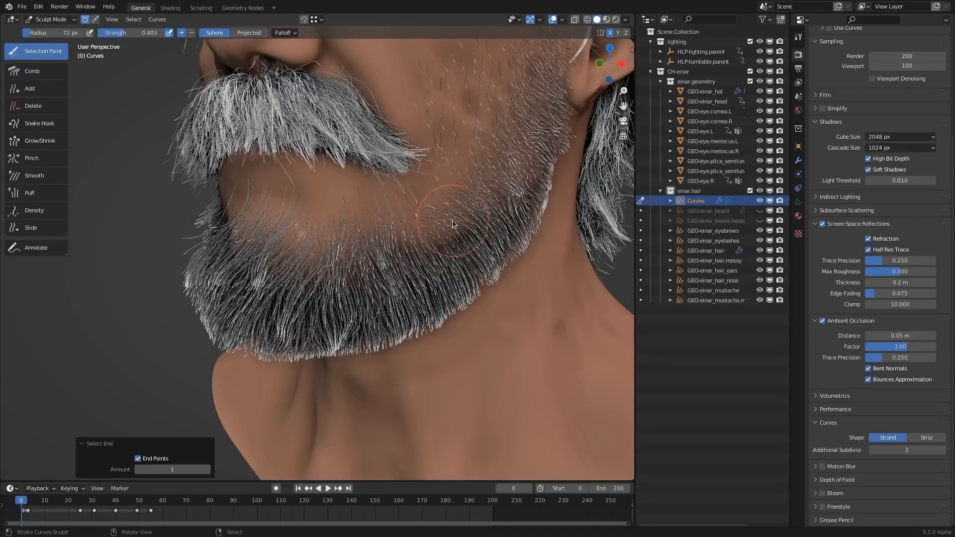
key("ctrl+z")
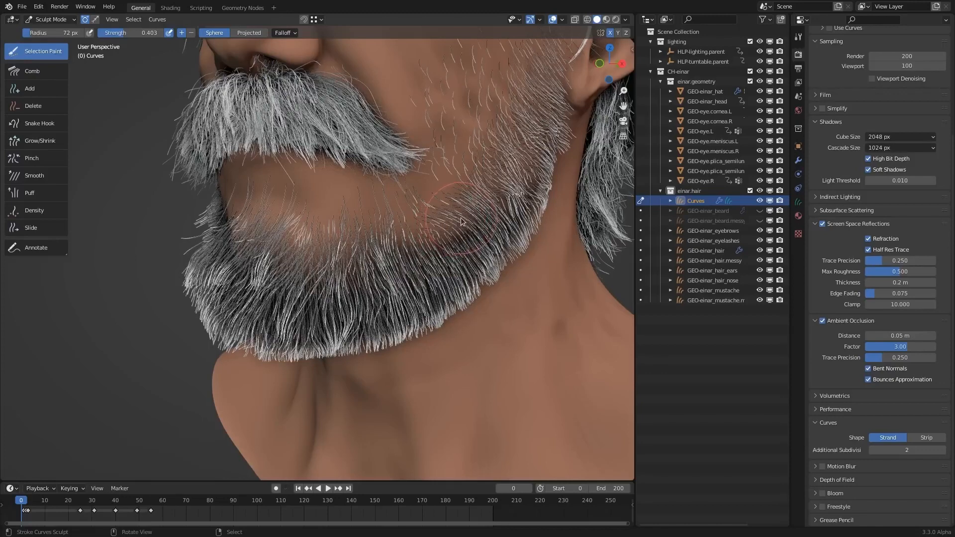
middle_click_drag(455, 235, 470, 241)
- Pinch the selected tips into a tuft on the side of the chin using a 97 px radius and strength 0.364
left_click(52, 155)
middle_click_drag(384, 294, 375, 294)
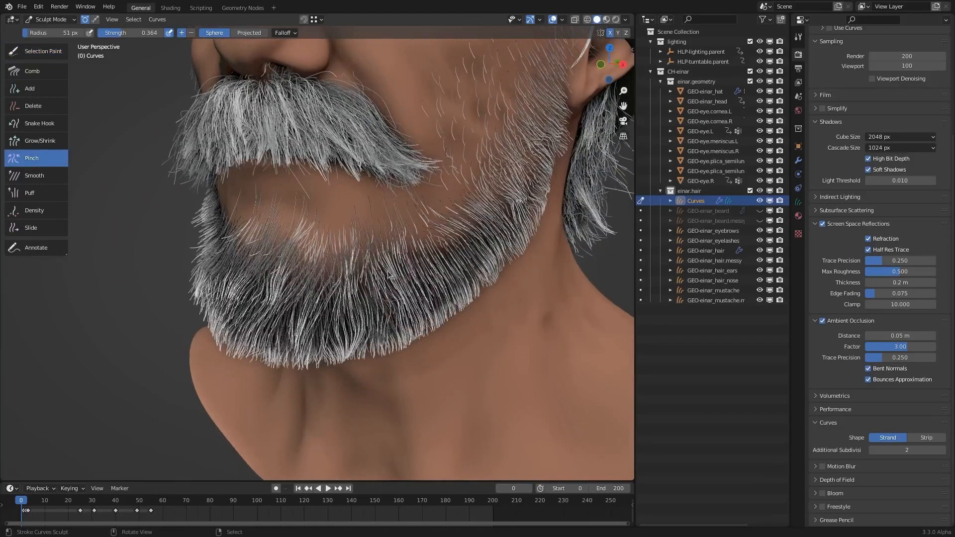
key("f")
left_click(397, 292)
left_click_drag(397, 288, 397, 295)
- Pinch more tufts into the lower and front chin hair at a 72 px radius, and reduce the brush radius to 47 px
key("f")
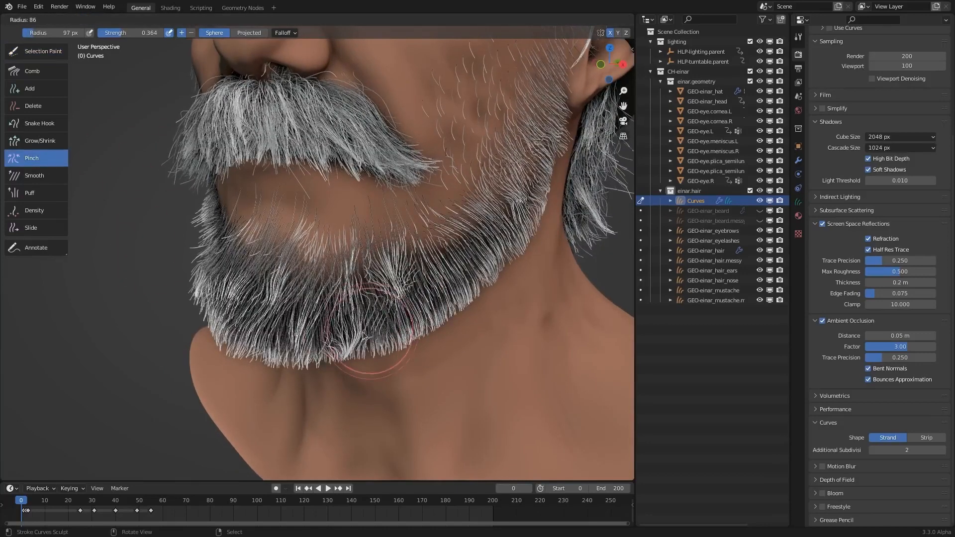
left_click(405, 329)
left_click_drag(350, 348, 351, 351)
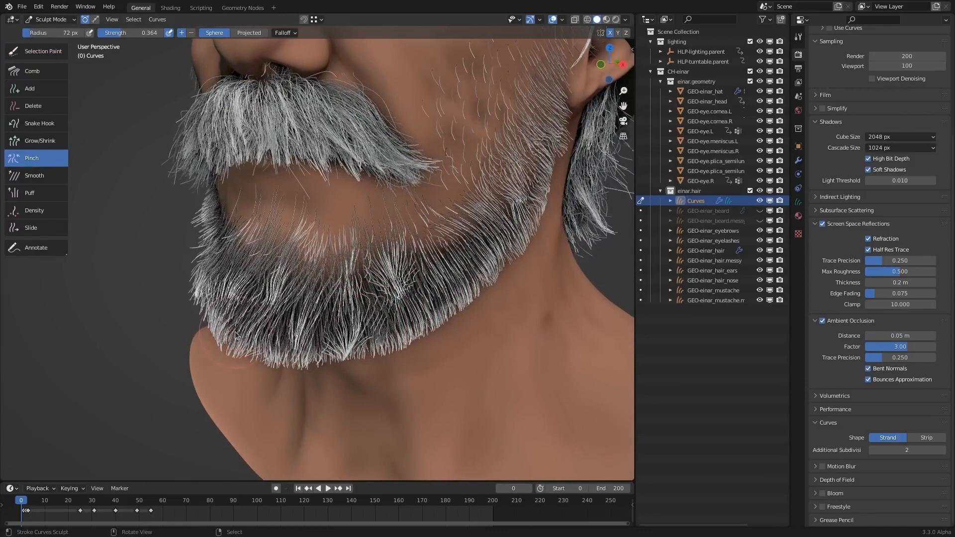
left_click_drag(268, 303, 270, 308)
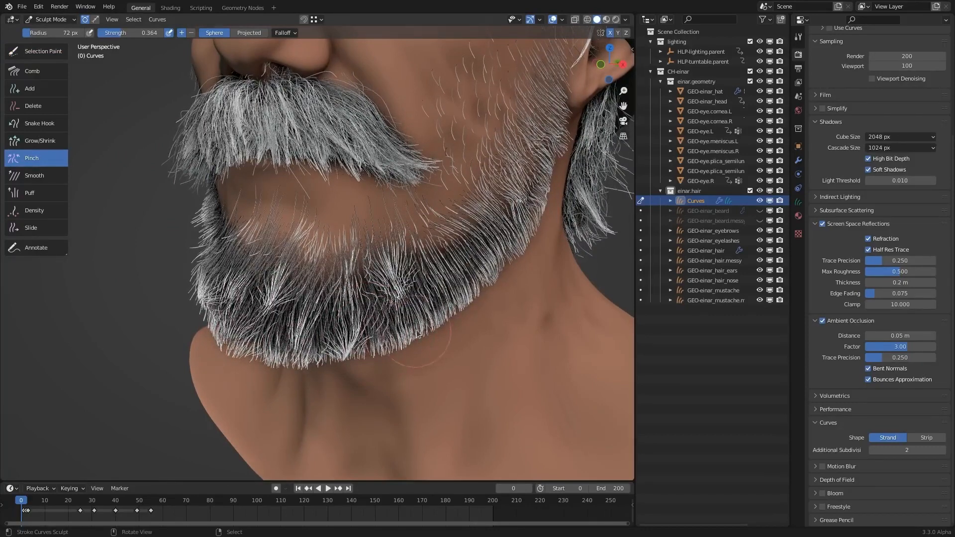
mouse_move(457, 307)
left_mouse_down()
mouse_move(512, 270)
mouse_move(526, 243)
left_mouse_up()
key("f")
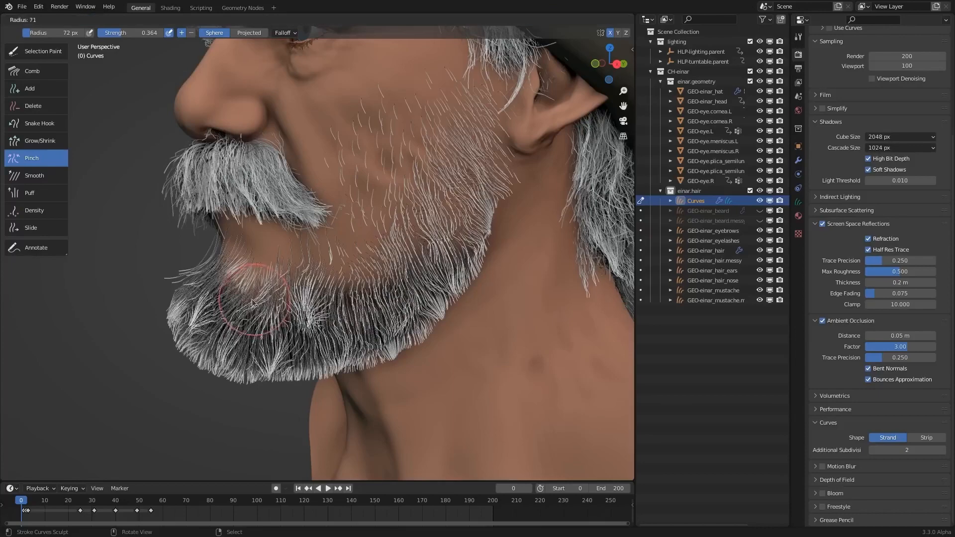
left_click(248, 302)
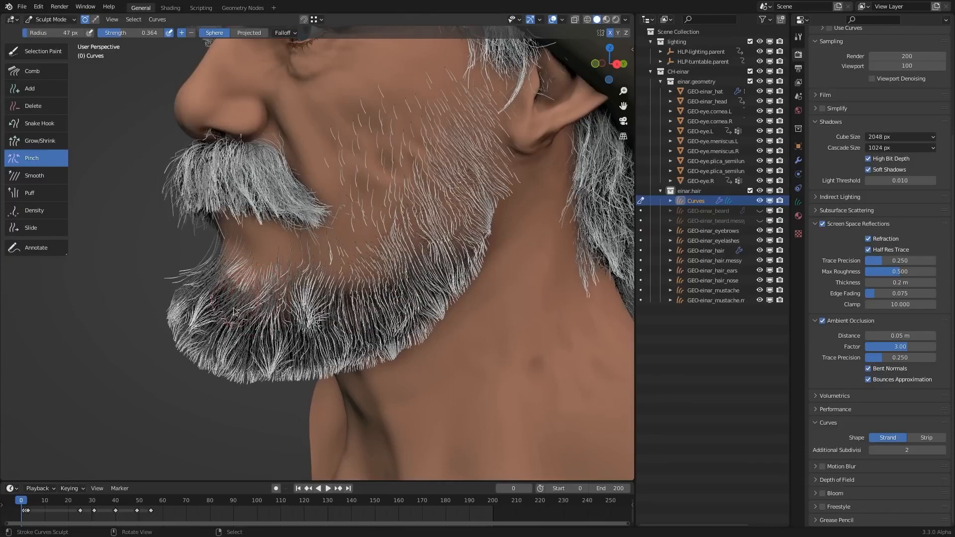
- Grow the control point selection further toward the roots until it covers the whole beard
key("ctrl+z")
middle_click_drag(431, 323, 460, 323)
middle_click_drag(370, 295, 346, 306)
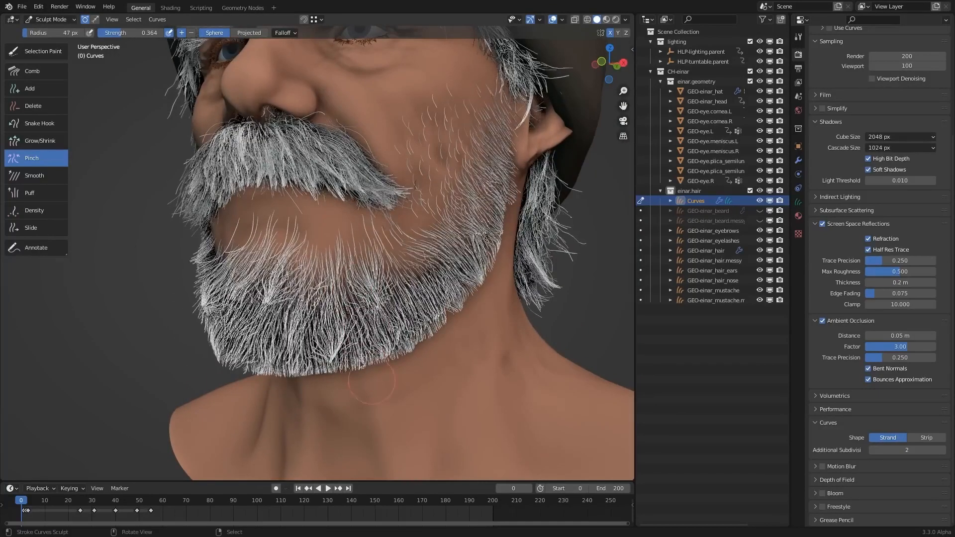
middle_click_drag(315, 379, 483, 269)
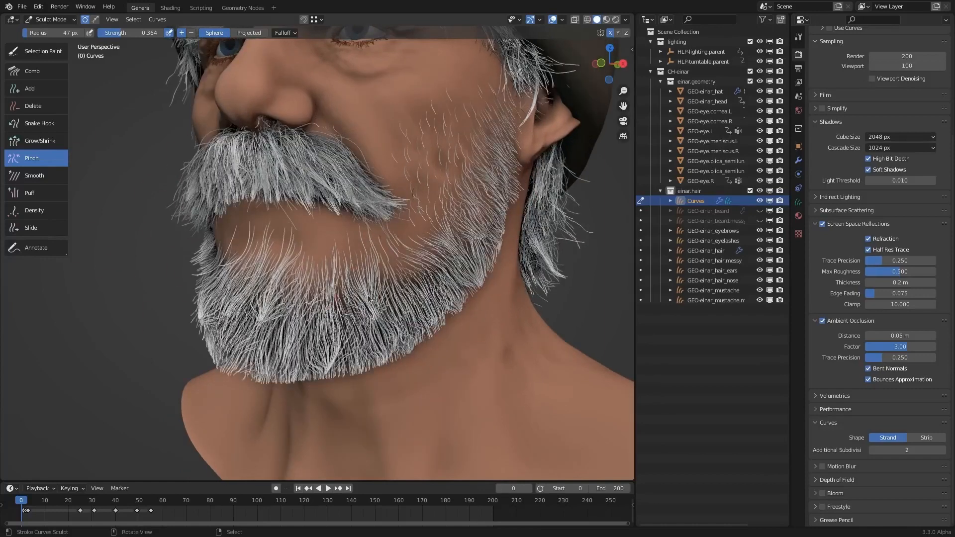
- Look over the Pinch brush's settings and its brush selector in the viewport
key("n")
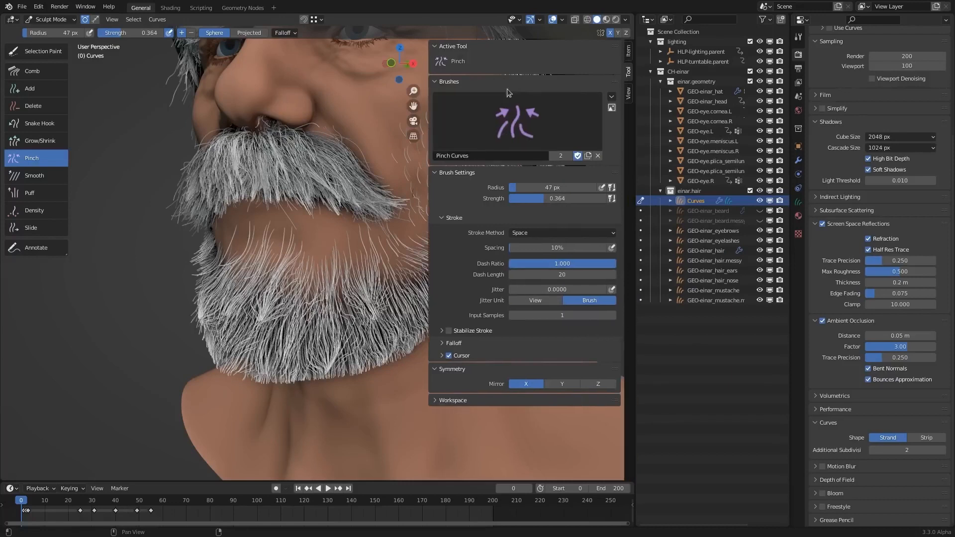
left_click(536, 124)
left_click(536, 124)
key("n")
middle_click_drag(573, 236, 335, 261)
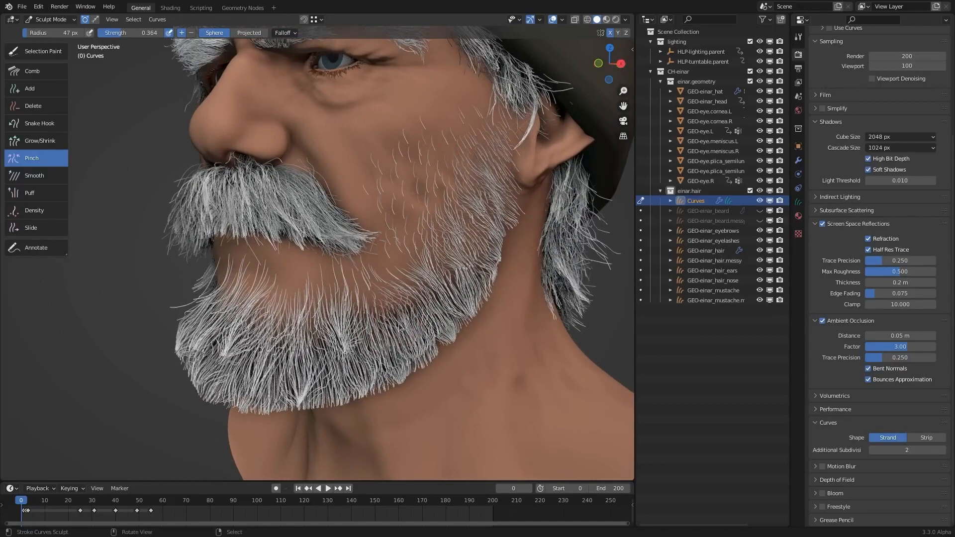
middle_click_drag(448, 242, 413, 296)
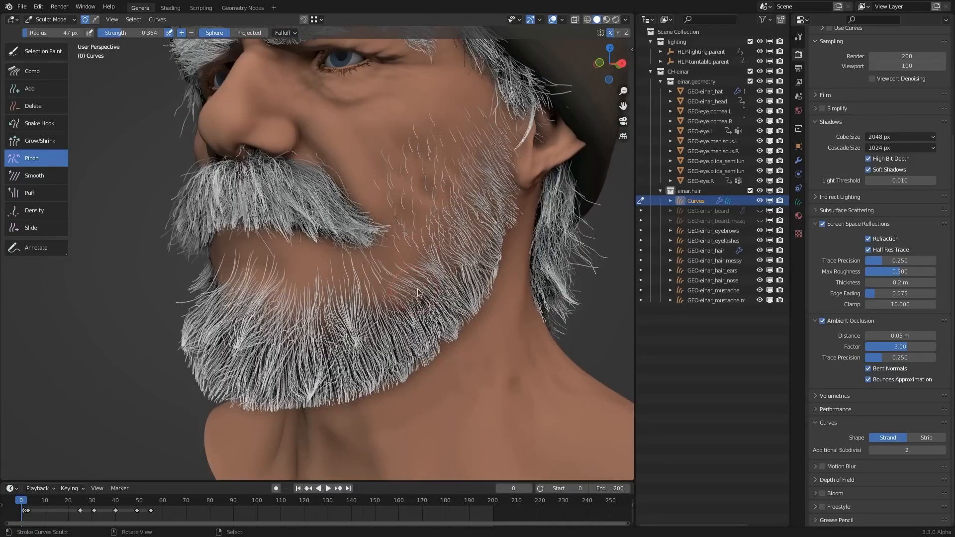
middle_click_drag(395, 322, 472, 300)
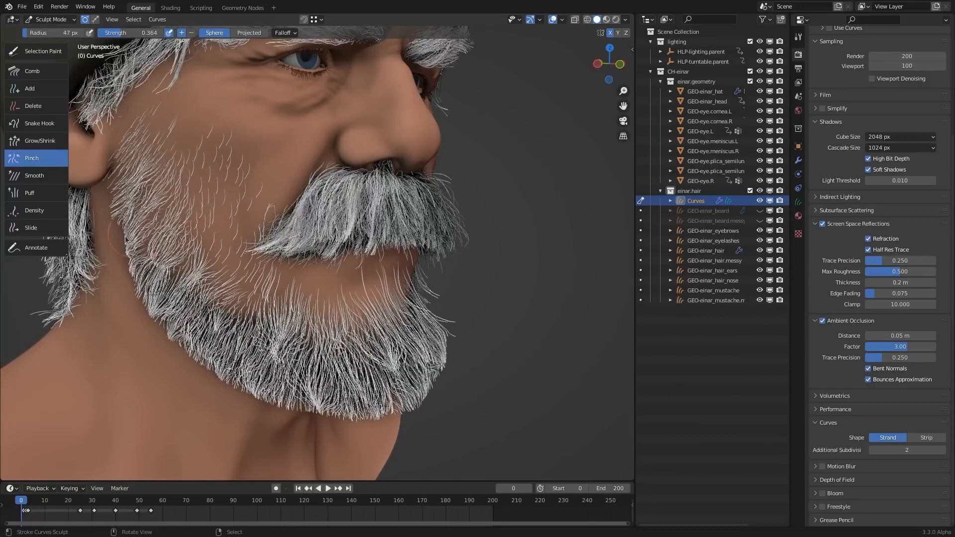
middle_click_drag(428, 323, 417, 342)
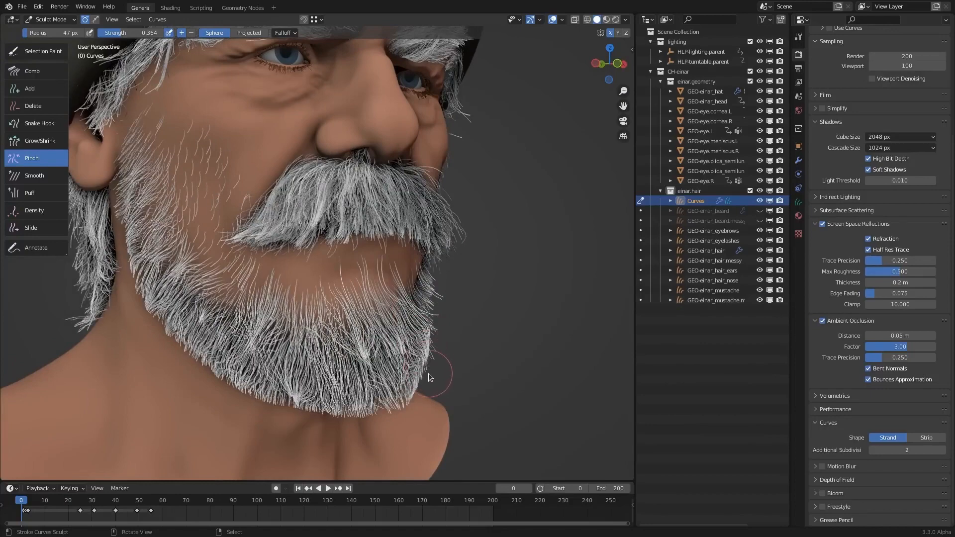
mouse_move(462, 251)
middle_mouse_down()
mouse_move(389, 255)
mouse_move(387, 263)
middle_mouse_up()
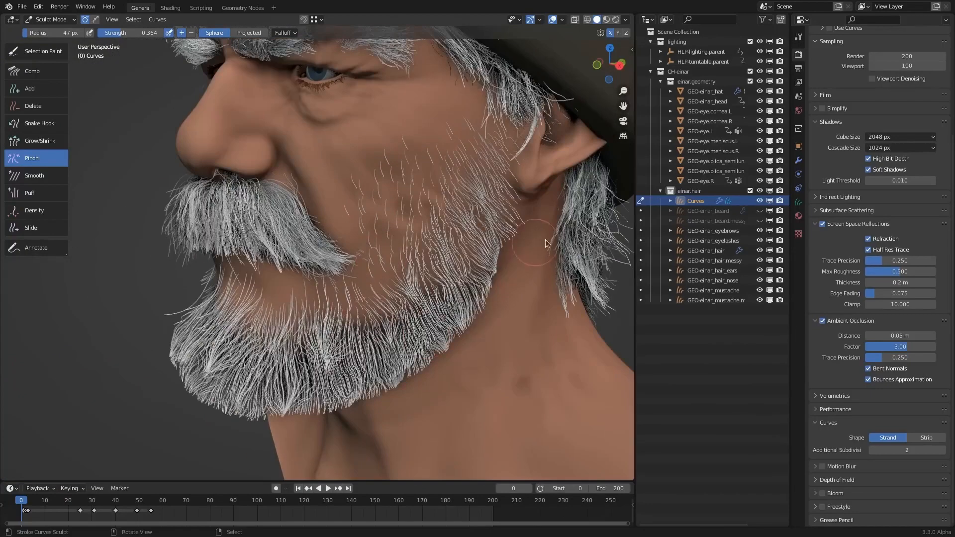
middle_click_drag(521, 266, 533, 256)
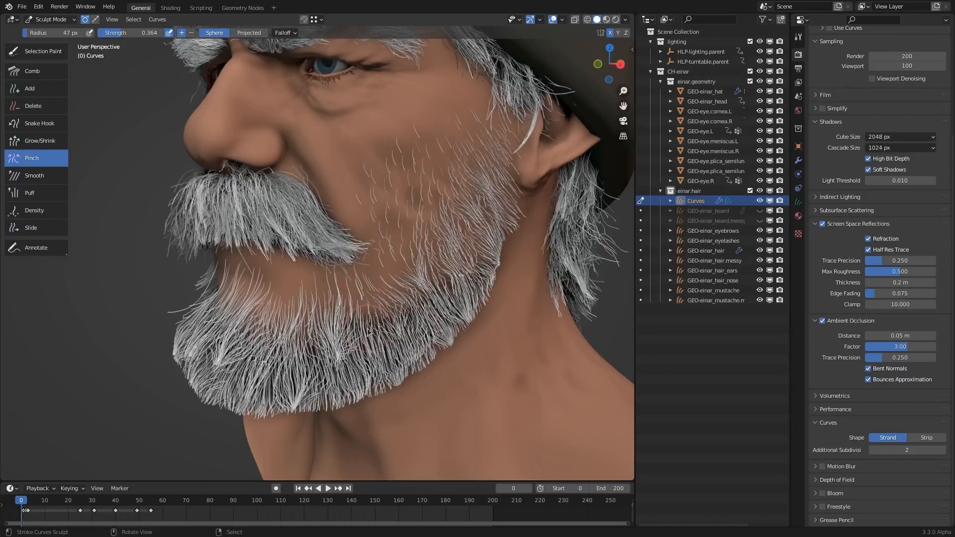
- Add an empty Geometry Nodes modifier to the Curves object below the collapsed Hair Deform modifier
left_click(798, 160)
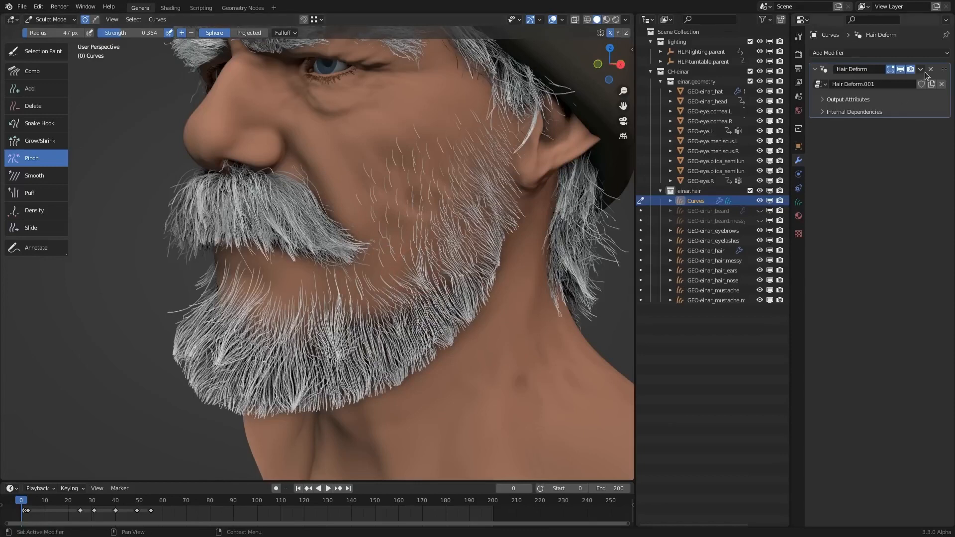
left_click(825, 69)
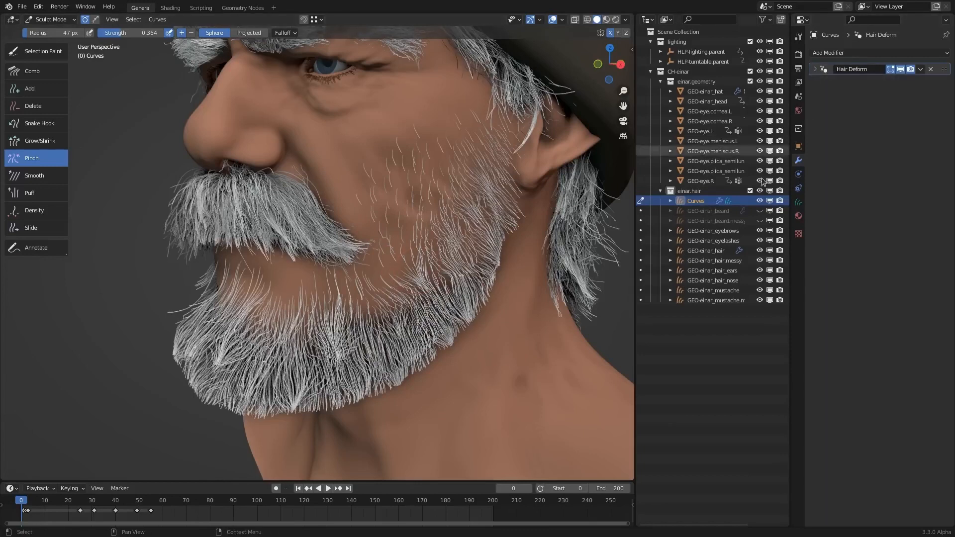
left_click(857, 54)
left_click(855, 81)
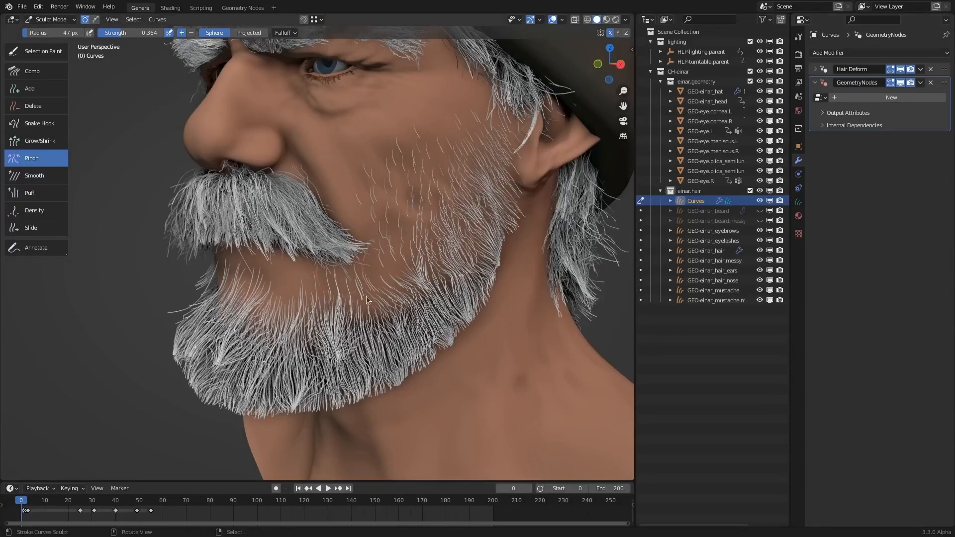
- Assign the Hair Noise node group to the empty Geometry Nodes modifier and raise its noise strength to 0.028
left_click(818, 97)
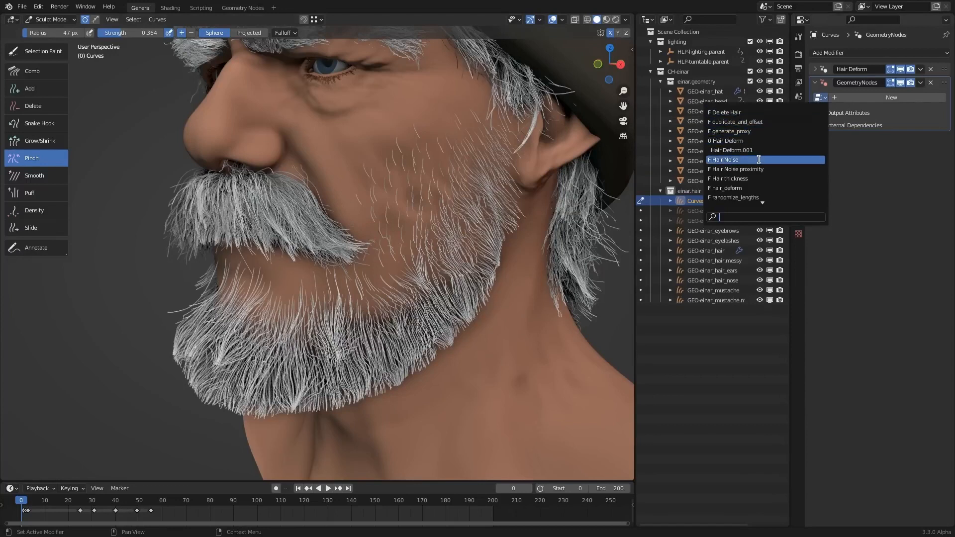
left_click(775, 160)
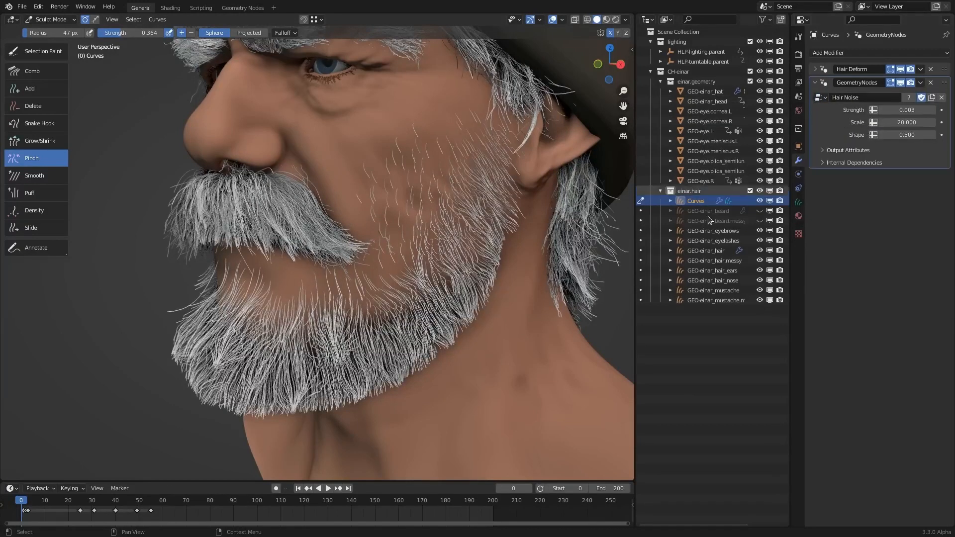
left_click_drag(892, 108, 916, 110)
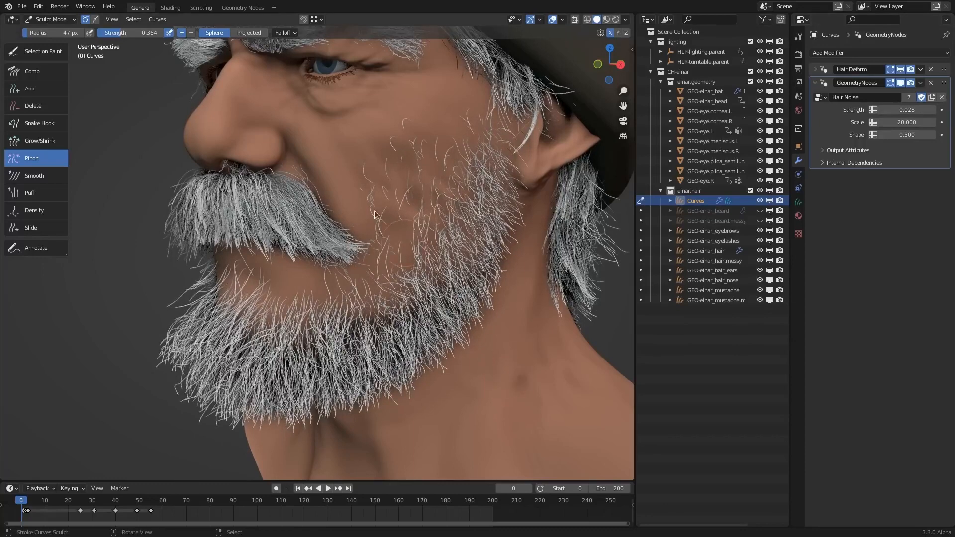
- Examine the Hair Noise node tree in the Geometry Nodes workspace and return to the General workspace
left_click(244, 10)
middle_click_drag(375, 360, 518, 300)
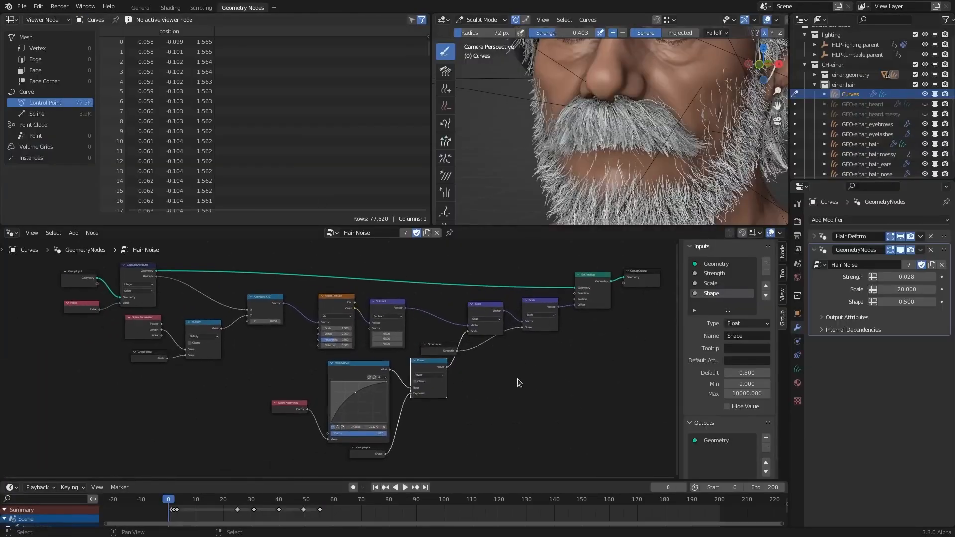
left_click(142, 8)
- Fine-tune the Hair Noise strength on the beard curves to 0.026
middle_click_drag(467, 312, 586, 232)
left_click_drag(894, 110, 894, 112)
middle_click_drag(468, 361, 407, 381)
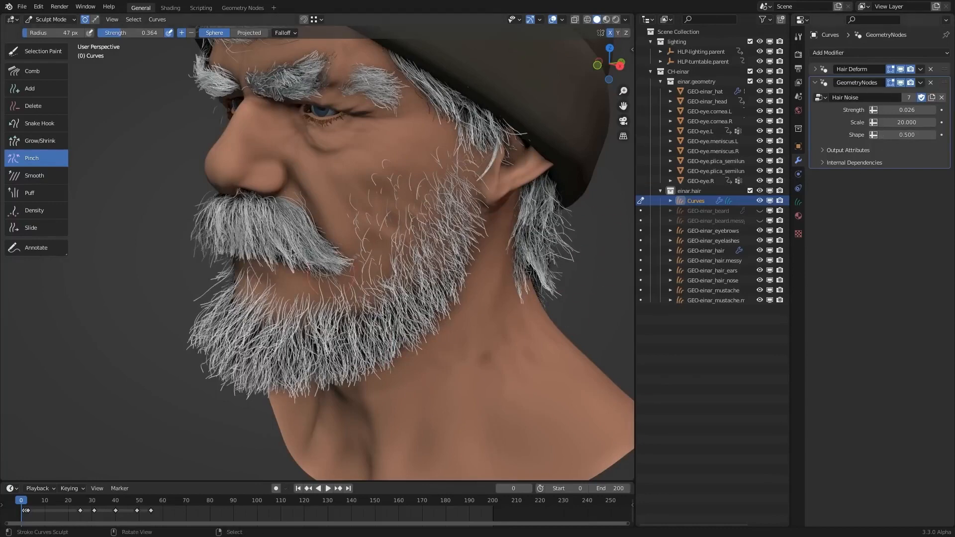
- Comb the side and chin hair of the beard with the Comb brush at a 120 px radius, checking it from several angles
left_click(53, 76)
mouse_move(415, 286)
left_mouse_down()
mouse_move(452, 255)
mouse_move(462, 223)
mouse_move(457, 303)
mouse_move(368, 343)
left_mouse_up()
middle_click_drag(368, 343, 413, 343)
mouse_move(372, 338)
left_mouse_down()
mouse_move(334, 353)
mouse_move(388, 384)
left_mouse_up()
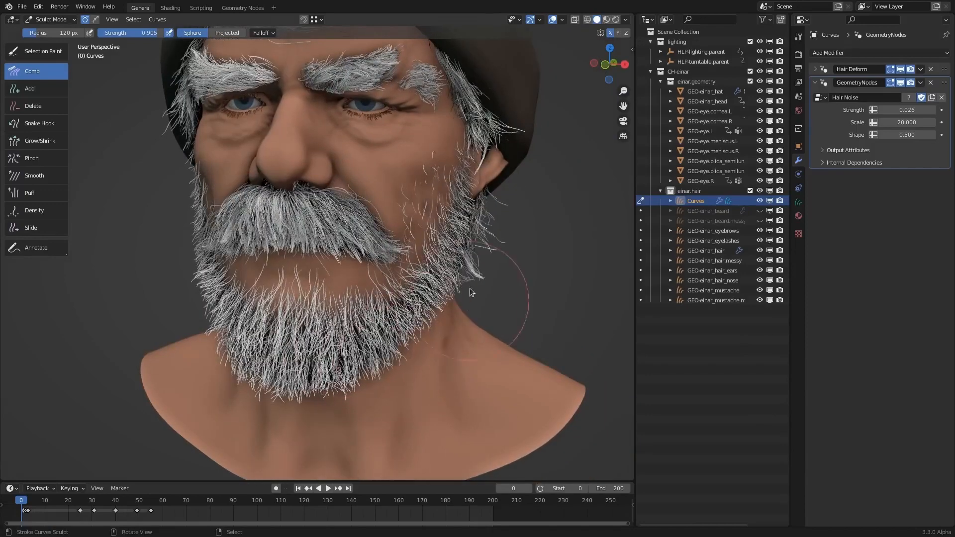
middle_click_drag(471, 292, 427, 293)
mouse_move(459, 270)
left_mouse_down()
mouse_move(447, 343)
mouse_move(431, 351)
left_mouse_up()
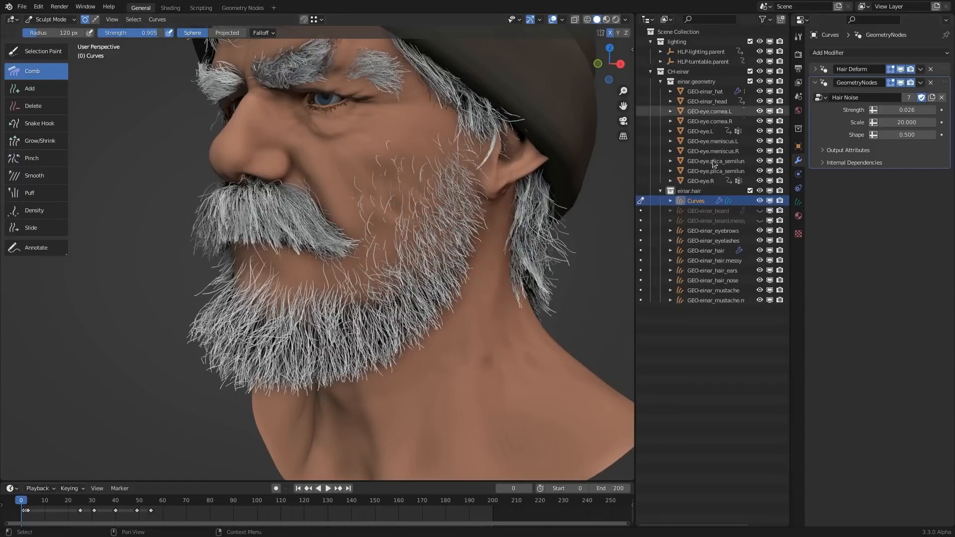
middle_click_drag(293, 279, 332, 279)
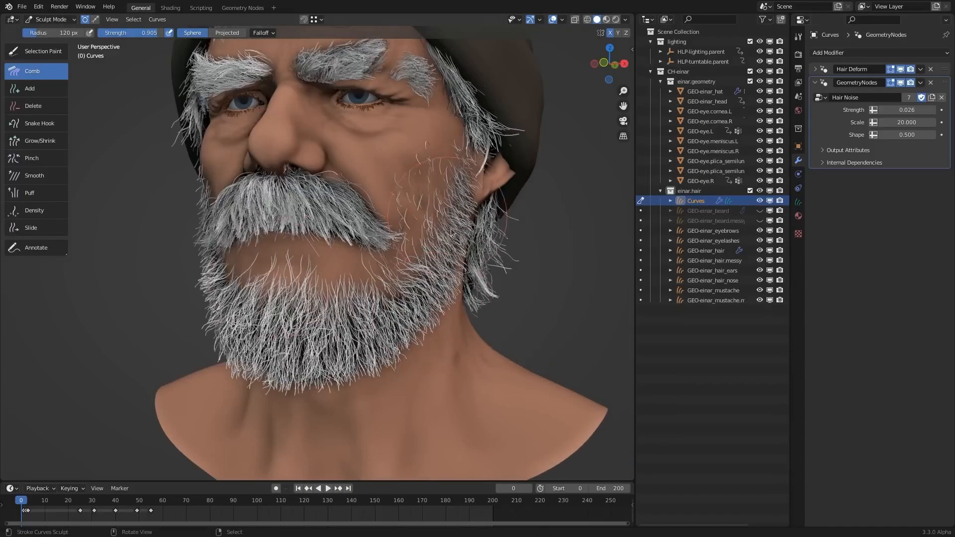
middle_click_drag(453, 278, 405, 283)
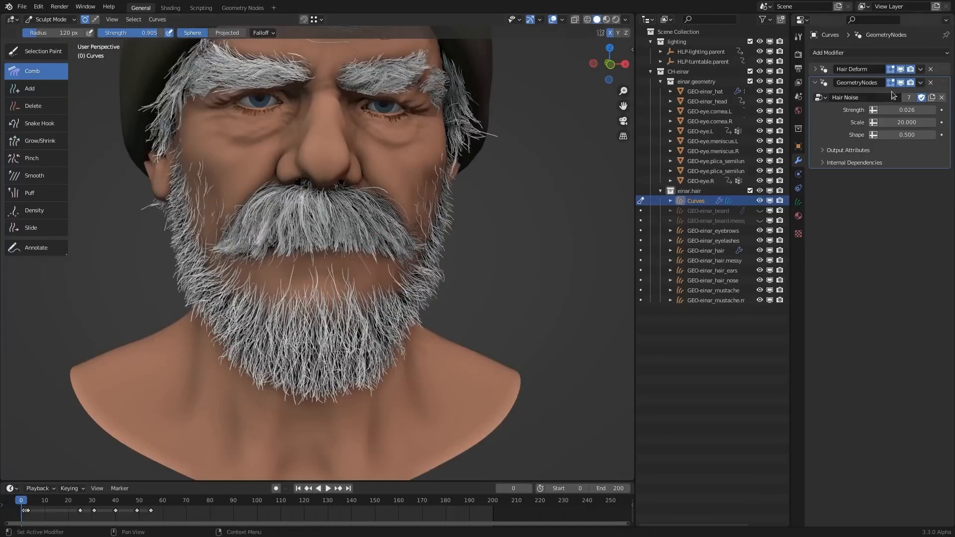
- Apply the Hair Noise modifier to the beard curves
left_click(920, 83)
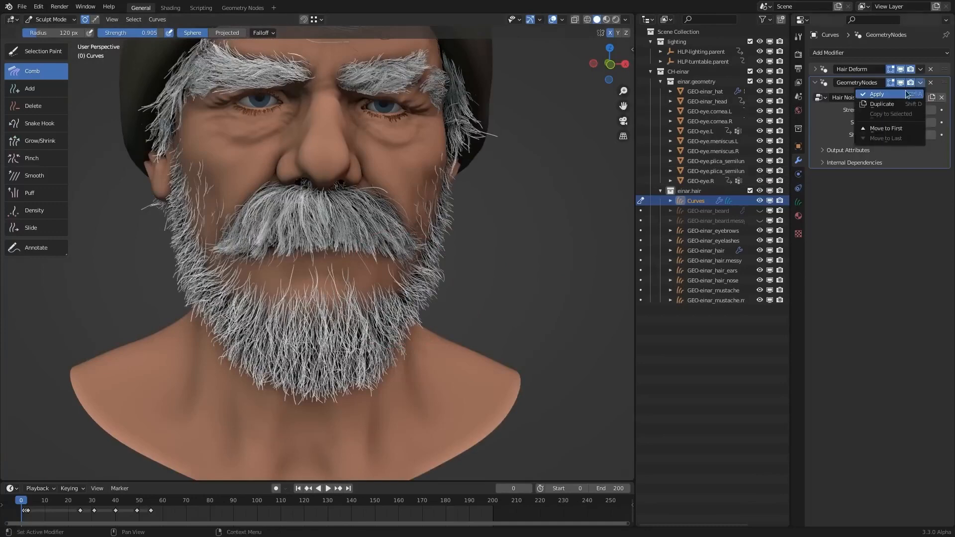
left_click(878, 95)
middle_click_drag(480, 239, 147, 137)
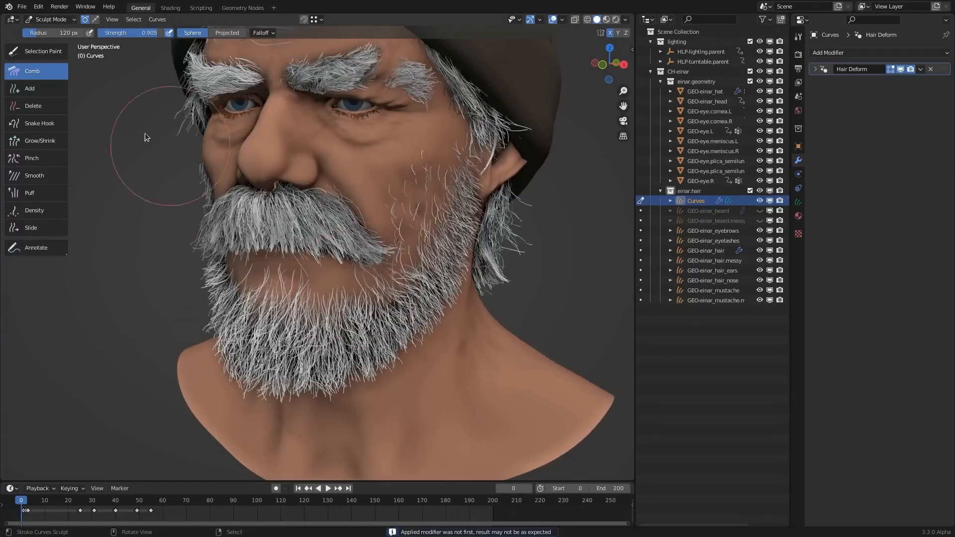
- Undo a mirrored trial pinch on the chin, turn off X symmetry, and pinch the lower chin hair with the Pinch brush
left_click(39, 161)
mouse_move(359, 343)
left_mouse_down()
mouse_move(356, 329)
mouse_move(362, 334)
left_mouse_up()
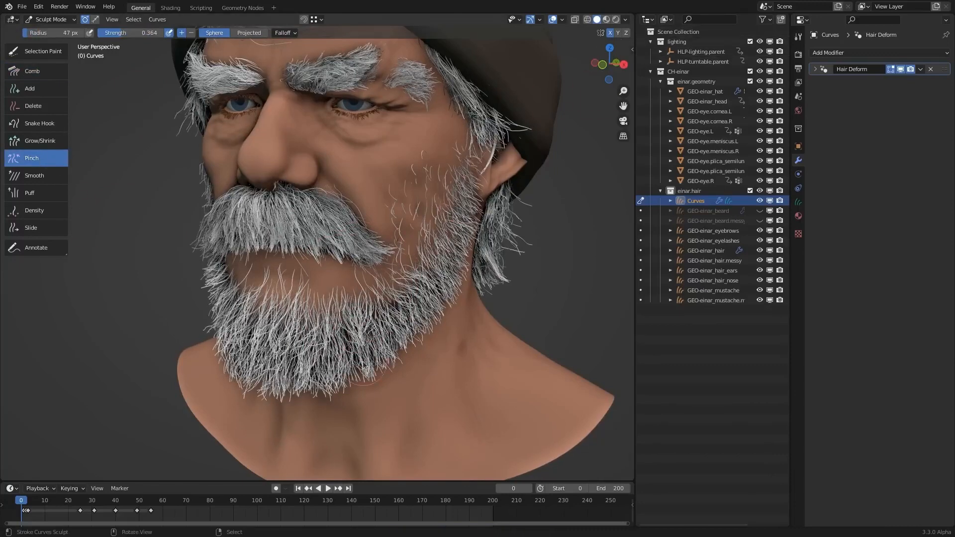
key("ctrl+z")
key("ctrl+z")
left_click(610, 33)
middle_click_drag(369, 350, 381, 360)
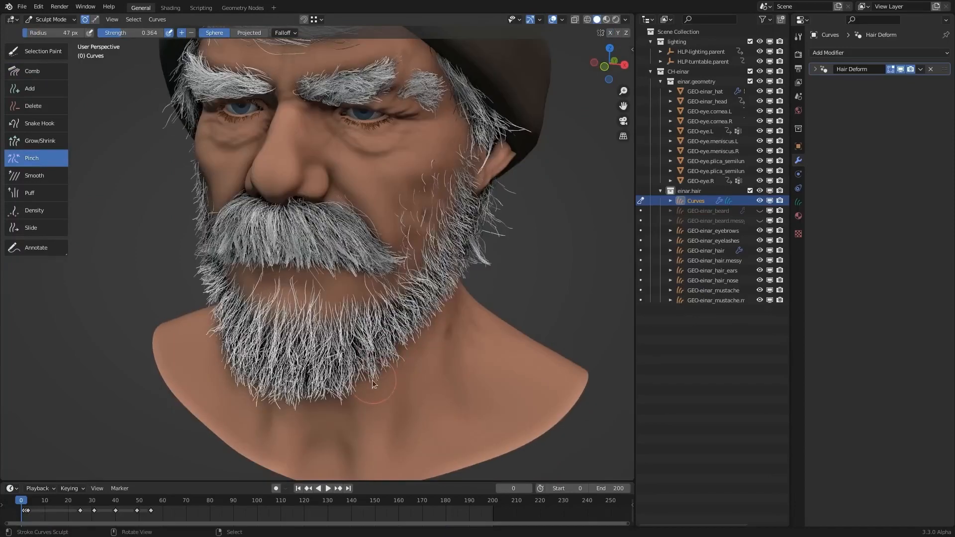
- Pinch asymmetrical tufts across the chin and jaw hair, adjusting the Pinch brush radius to 55 px
key("f")
left_click(399, 393)
left_click_drag(324, 386, 284, 365)
middle_click_drag(286, 393, 331, 366)
key("f")
left_click(380, 385)
left_click_drag(413, 344, 380, 357)
left_click_drag(427, 310, 440, 316)
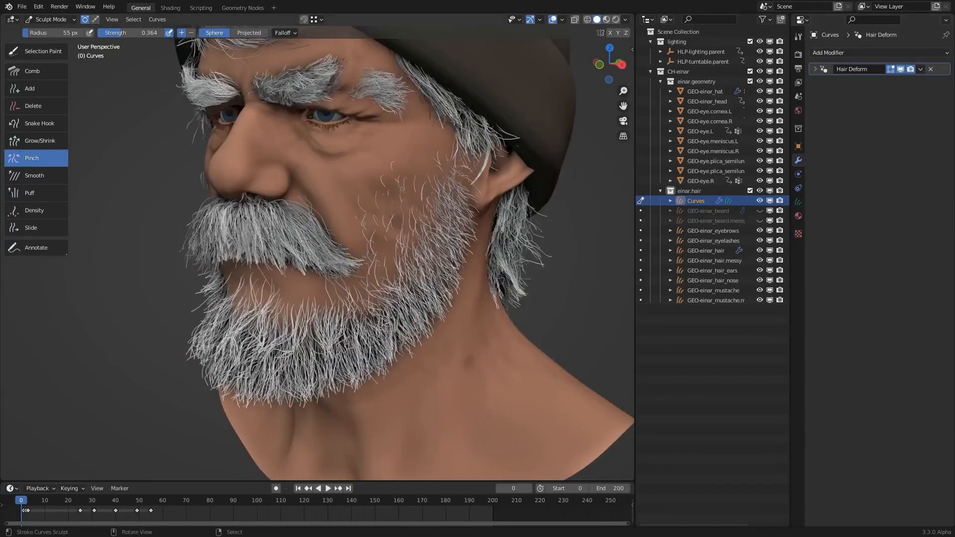
middle_click_drag(379, 281, 242, 215)
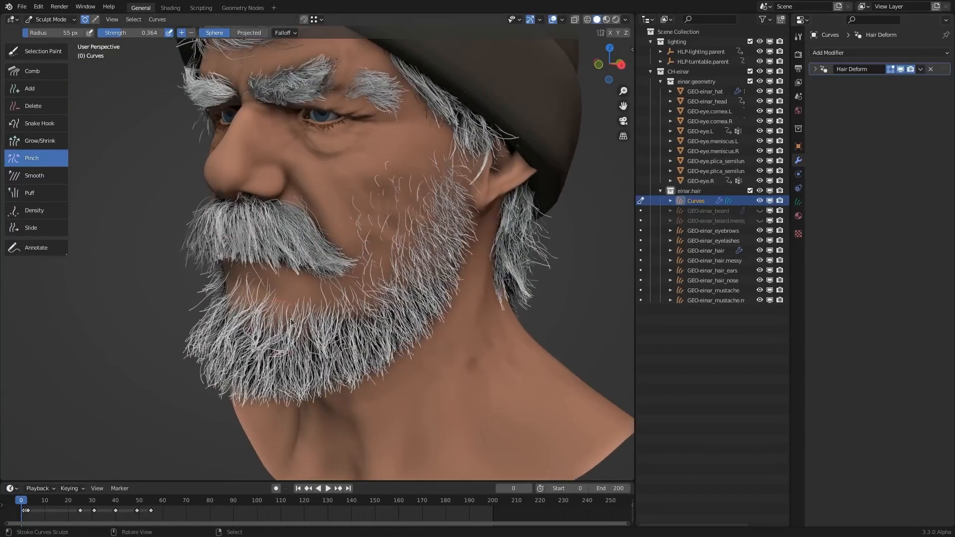
- Switch to the Density brush and set its minimum distance to 0.00073 m using the preview on the cheek
left_click(34, 211)
middle_click_drag(358, 209, 442, 203)
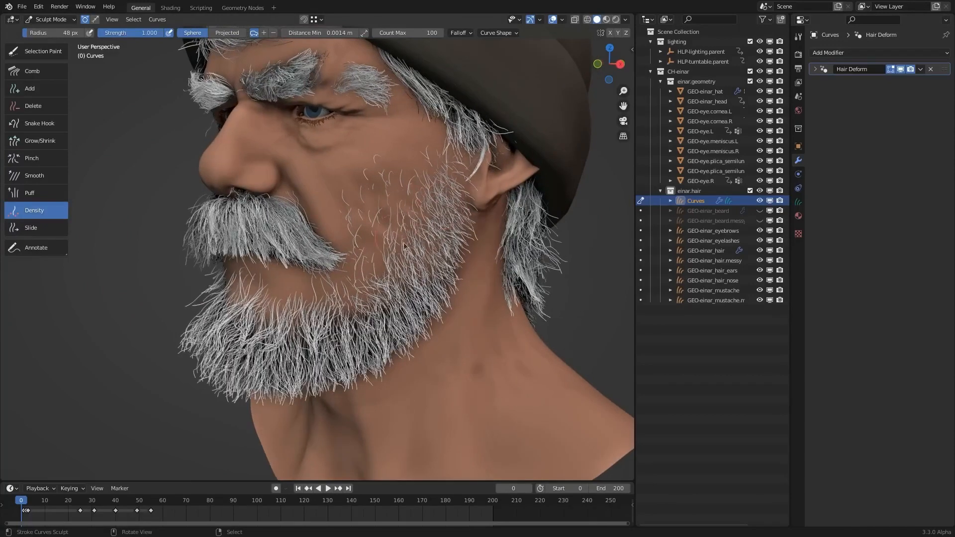
middle_click_drag(377, 154, 357, 127)
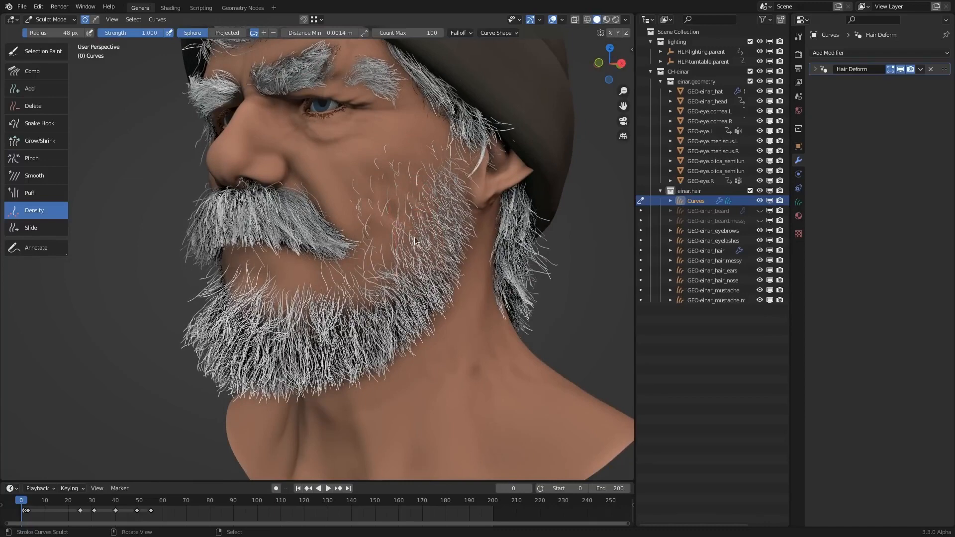
key("r")
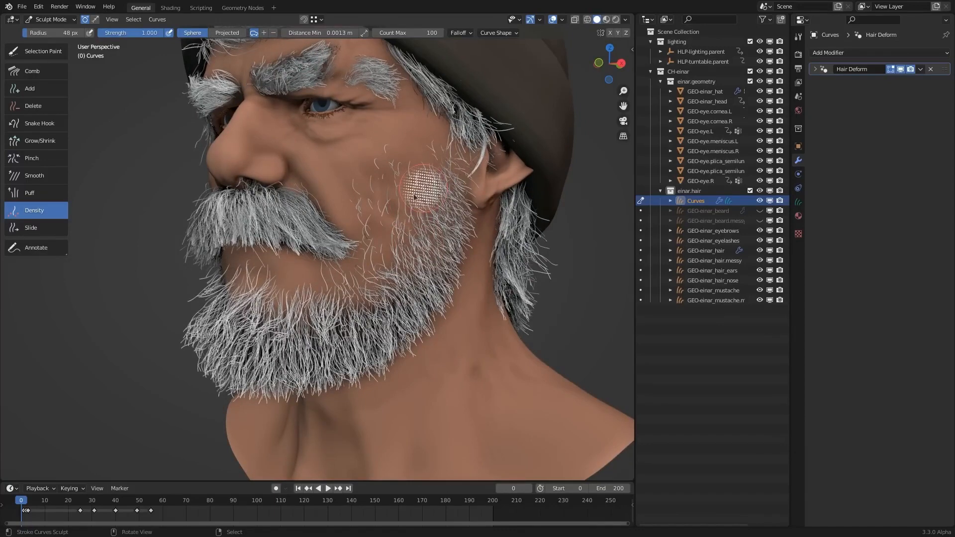
left_click(332, 258)
middle_click_drag(422, 199, 410, 200)
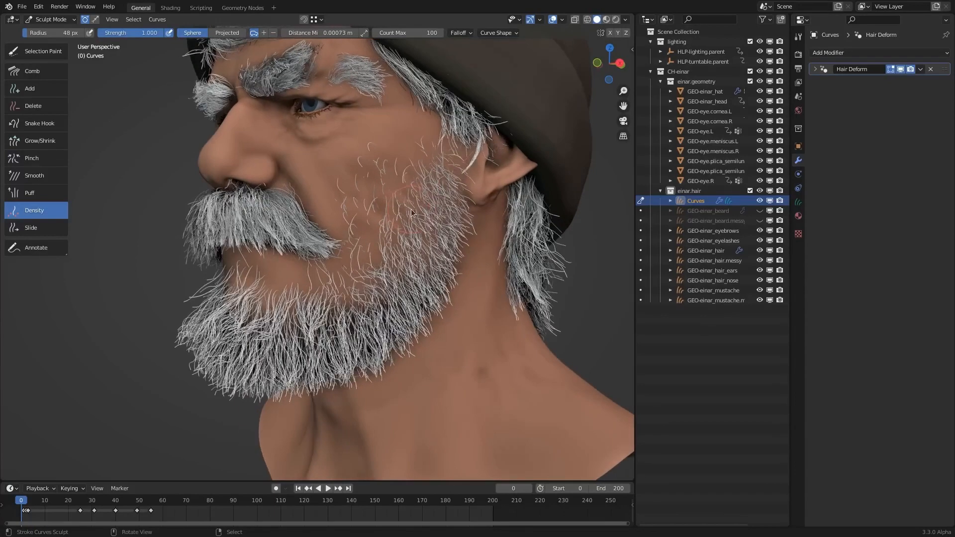
- Fill in the jaw and chin beard with more hairs using the Density brush at a 48 px radius
mouse_move(416, 228)
left_mouse_down()
mouse_move(421, 244)
mouse_move(426, 231)
mouse_move(400, 299)
mouse_move(340, 344)
mouse_move(285, 343)
left_mouse_up()
middle_click_drag(284, 338, 393, 296)
mouse_move(393, 296)
left_mouse_down()
mouse_move(338, 328)
mouse_move(268, 323)
left_mouse_up()
middle_click_drag(269, 323, 388, 301)
- Enlarge the Density brush to a 57 px radius and thicken the rest of the beard along the chin, jaw and sideburn
key("f")
left_click(392, 301)
mouse_move(391, 306)
left_mouse_down()
mouse_move(296, 333)
mouse_move(205, 297)
left_mouse_up()
middle_click_drag(209, 292, 309, 307)
mouse_move(282, 315)
left_mouse_down()
mouse_move(278, 333)
mouse_move(256, 269)
mouse_move(260, 154)
mouse_move(241, 133)
mouse_move(243, 119)
left_mouse_up()
mouse_move(243, 119)
middle_mouse_down()
mouse_move(308, 189)
mouse_move(399, 247)
middle_mouse_up()
middle_click_drag(434, 288, 424, 264)
scroll(357, 385, "up", 4)
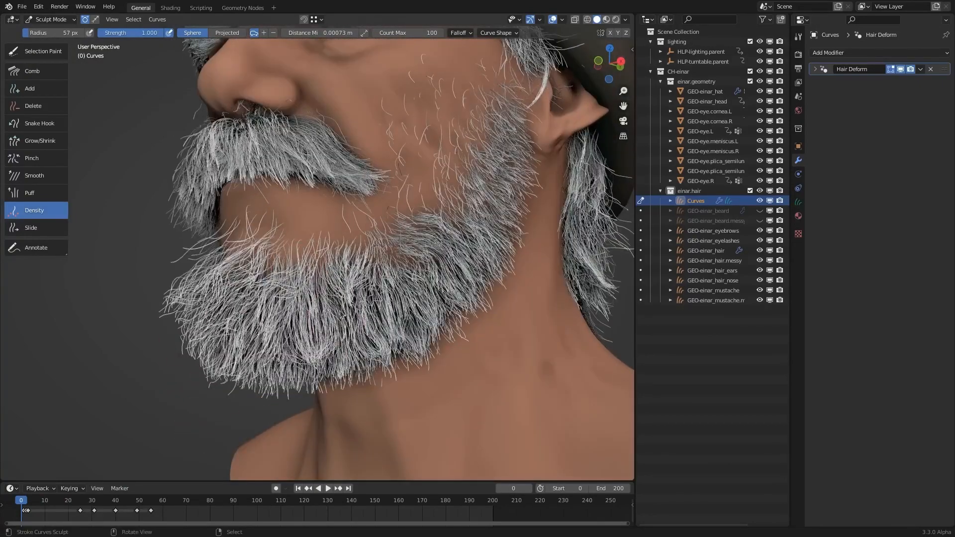
middle_click_drag(341, 314, 375, 336)
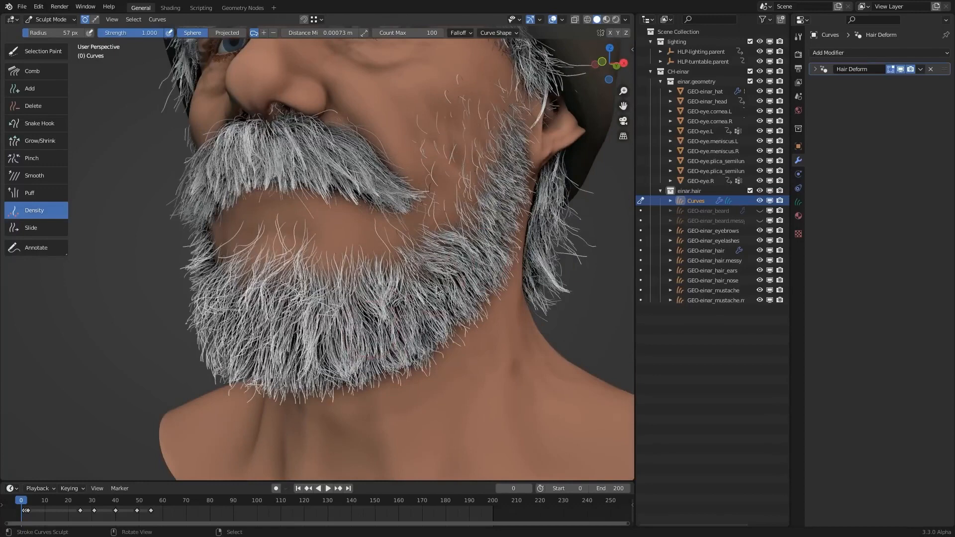
key("ctrl+Tab")
left_click(348, 274)
key("ctrl+Tab")
left_click(451, 273)
- Add a Geometry Nodes modifier below Hair Deform and assign it the randomize_lengths node group
left_click(843, 55)
left_click(847, 93)
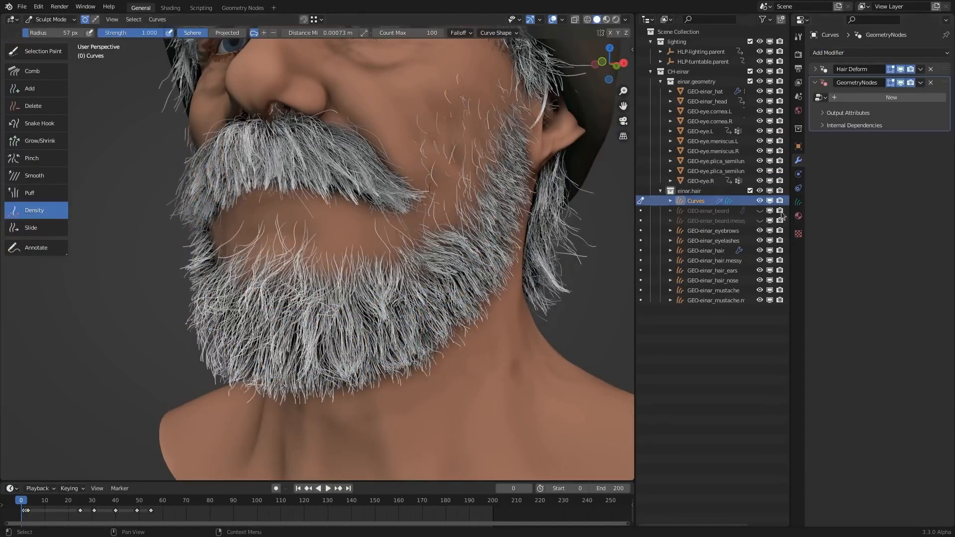
left_click(819, 97)
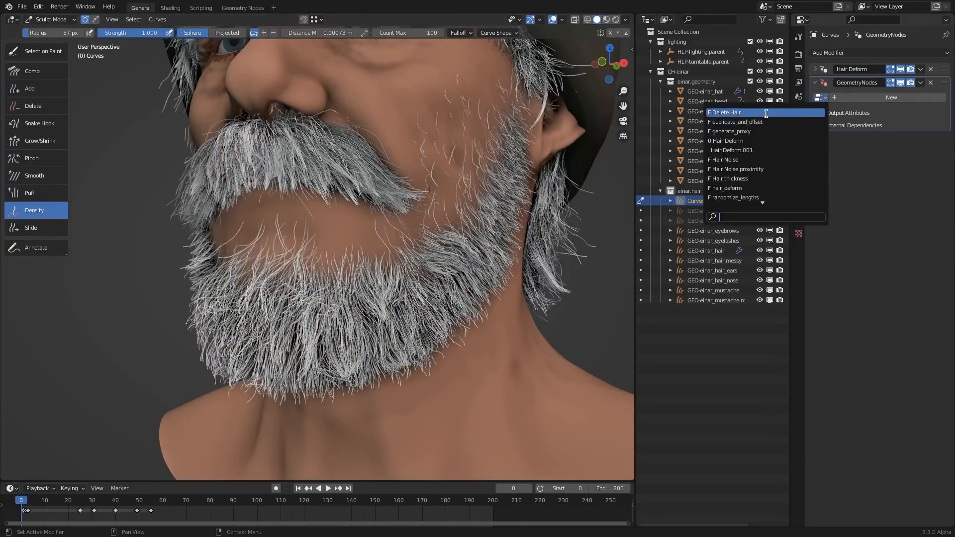
left_click(757, 197)
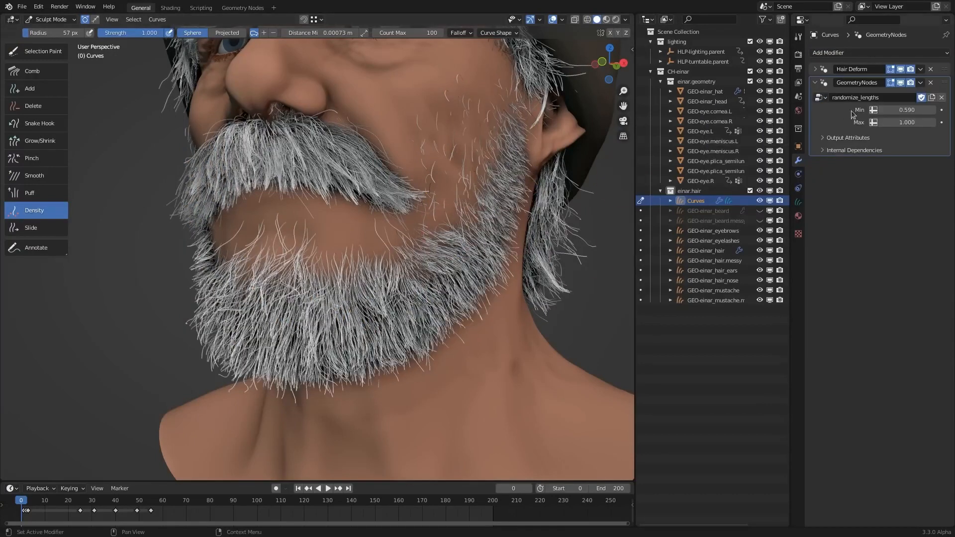
- Set the length randomization's Min to 0.2 and Max to 0.95
left_click(898, 112)
type(".2")
key("Return")
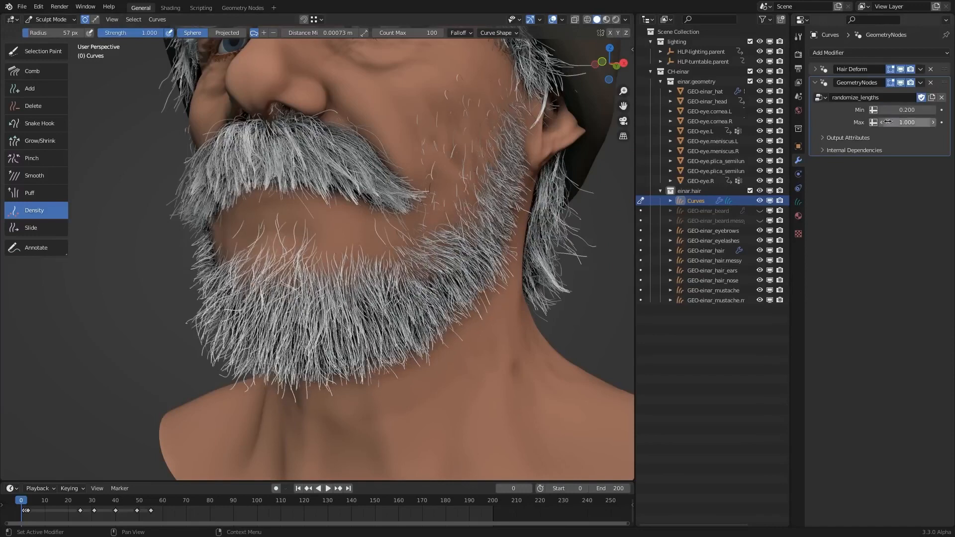
left_click_drag(904, 121, 898, 121)
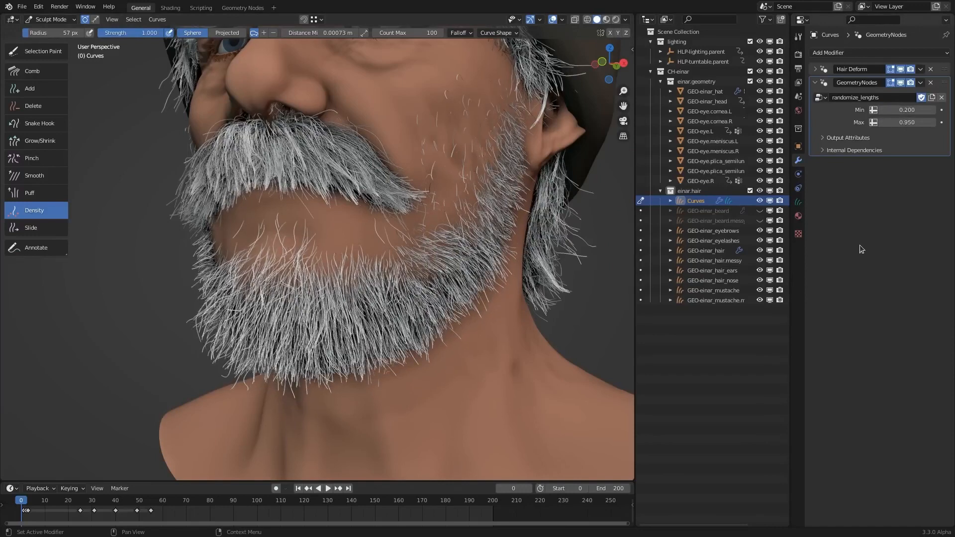
- Compare the beard with and without the randomized lengths by toggling the modifier's viewport display
left_click(901, 83)
left_click(901, 83)
left_click(901, 83)
left_click(900, 84)
left_click(901, 84)
left_click(901, 84)
left_click(901, 84)
left_click(901, 84)
left_click(900, 83)
left_click(901, 84)
middle_click_drag(476, 302, 443, 309)
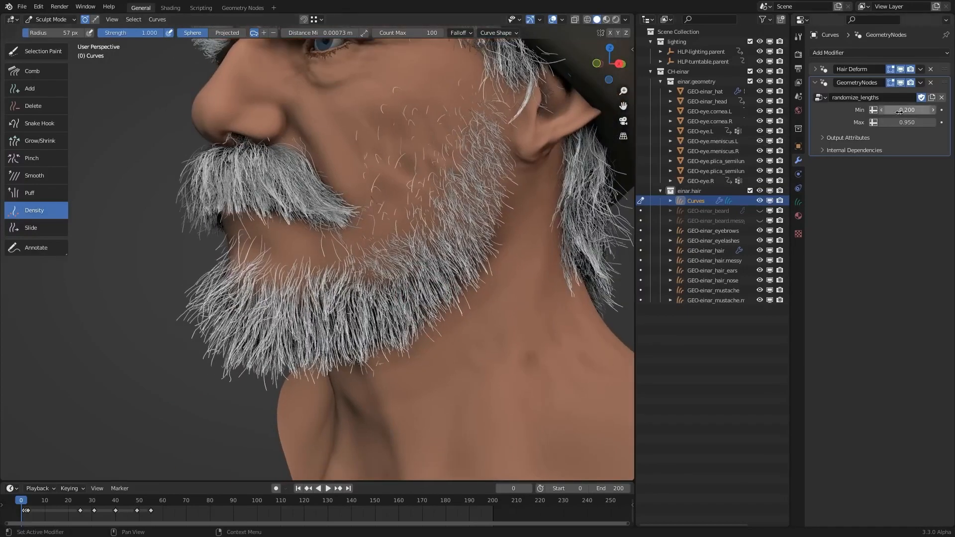
- Raise the length randomization's Min to 0.8, look over the beard, and fine-tune the value to 0.756
left_click_drag(899, 111, 905, 115)
left_click(906, 114)
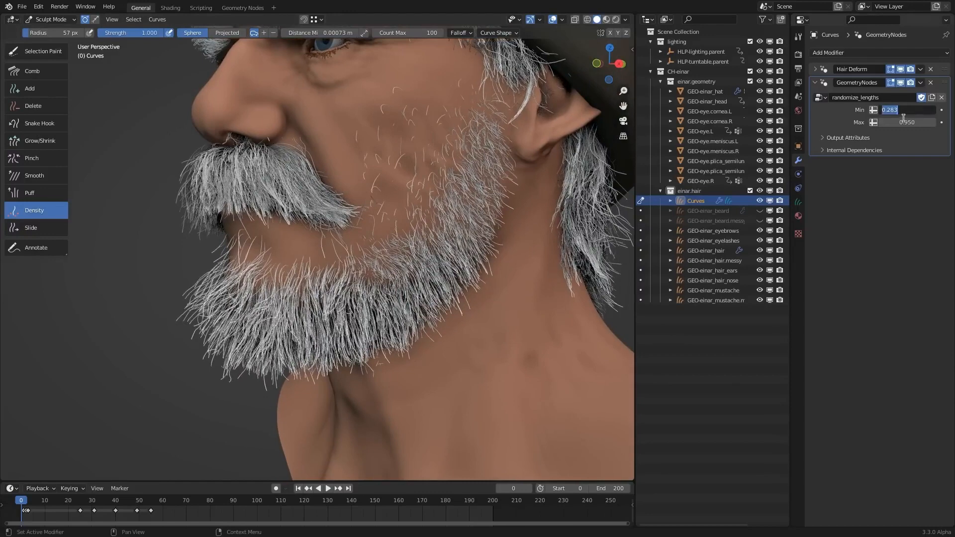
type(".8")
key("Return")
middle_click_drag(527, 164, 545, 165)
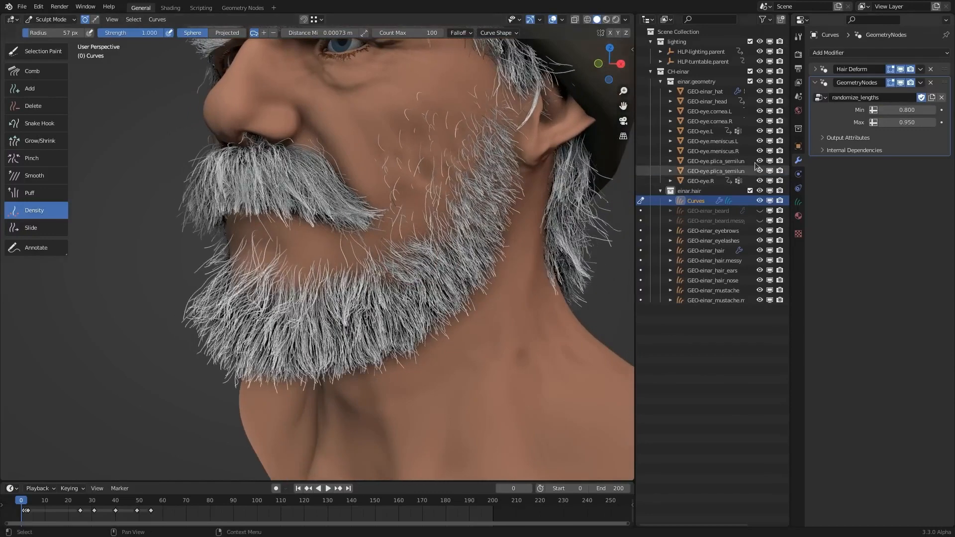
left_click_drag(906, 114, 883, 115)
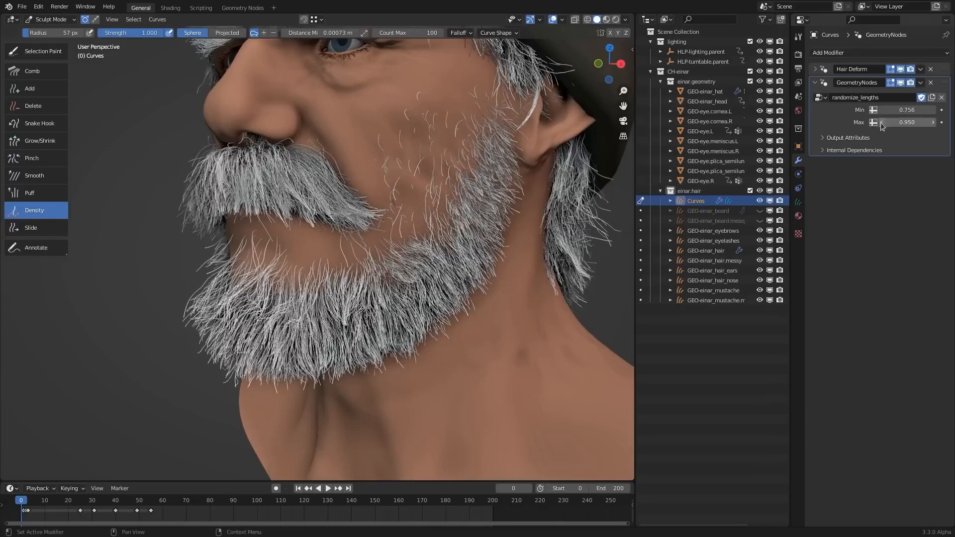
middle_click_drag(410, 321, 428, 318)
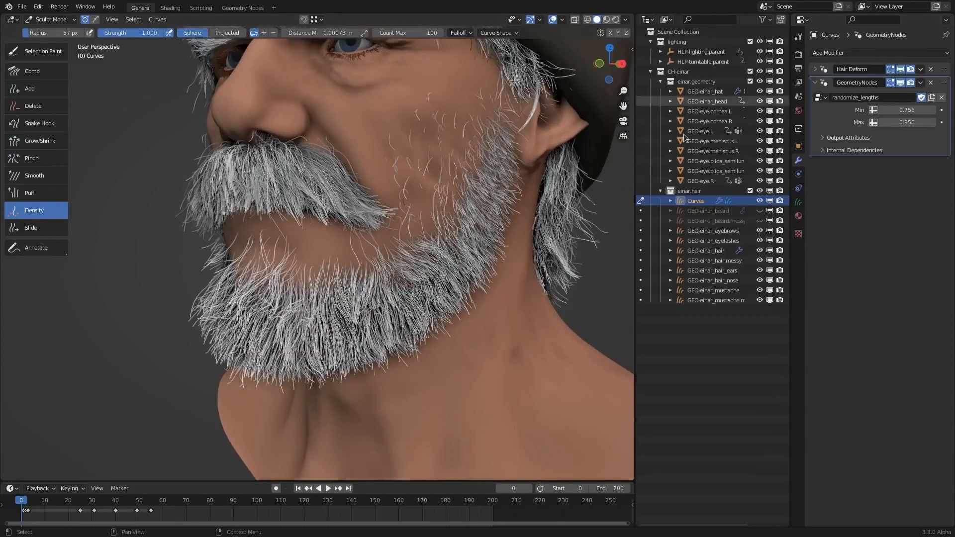
- Apply the randomize_lengths modifier to the beard curves
left_click(921, 82)
left_click(895, 97)
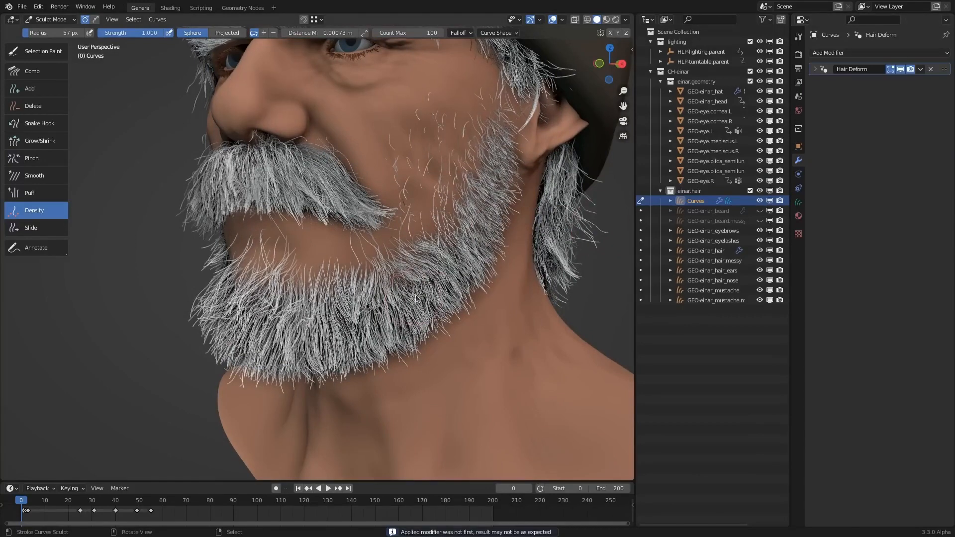
middle_click_drag(114, 136, 126, 134)
- Lengthen the hair along the underside of the chin with the Grow/Shrink brush at a 170 px radius
left_click(40, 141)
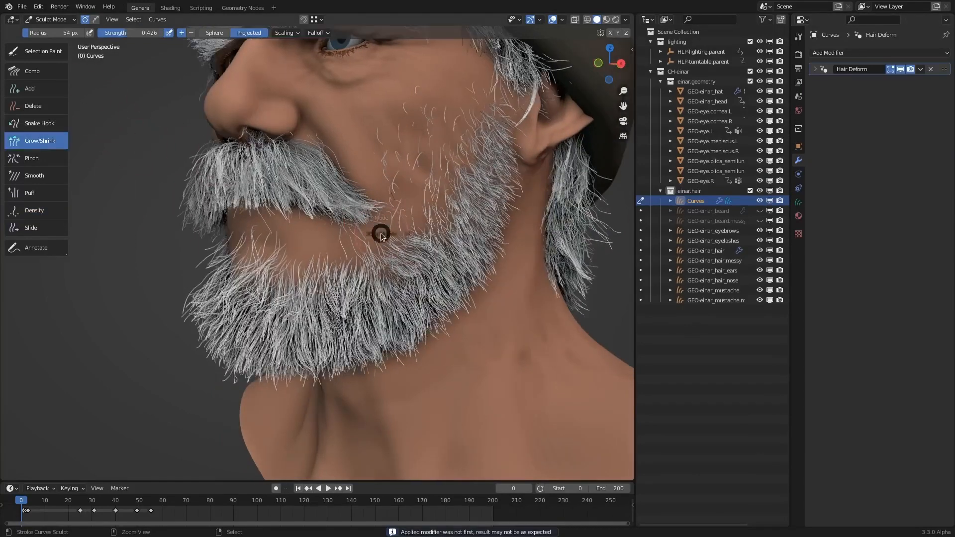
mouse_move(379, 230)
middle_mouse_down()
mouse_move(318, 315)
mouse_move(368, 356)
mouse_move(380, 327)
mouse_move(355, 351)
middle_mouse_up()
key("f")
left_click(353, 318)
key("f")
left_click(398, 362)
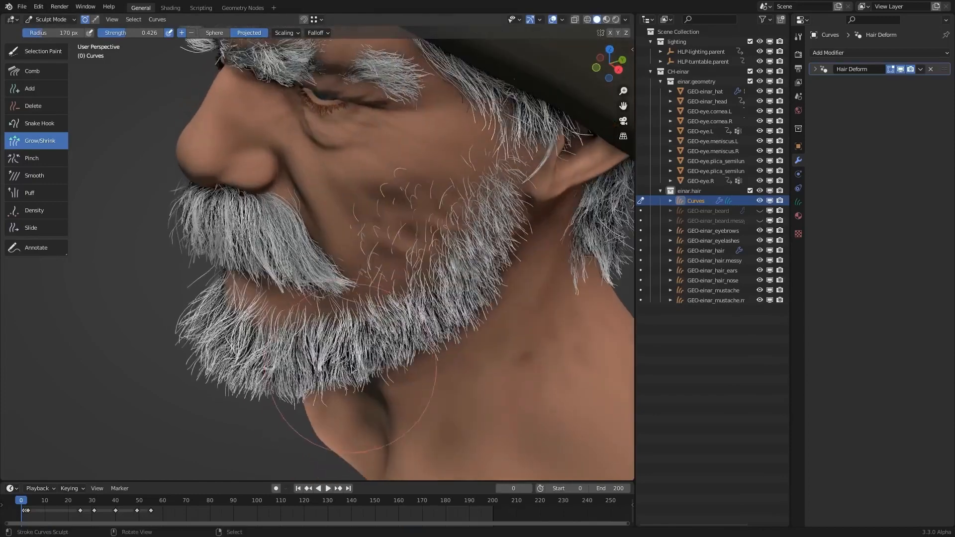
mouse_move(296, 390)
left_mouse_down()
mouse_move(319, 375)
mouse_move(234, 409)
mouse_move(214, 405)
left_mouse_up()
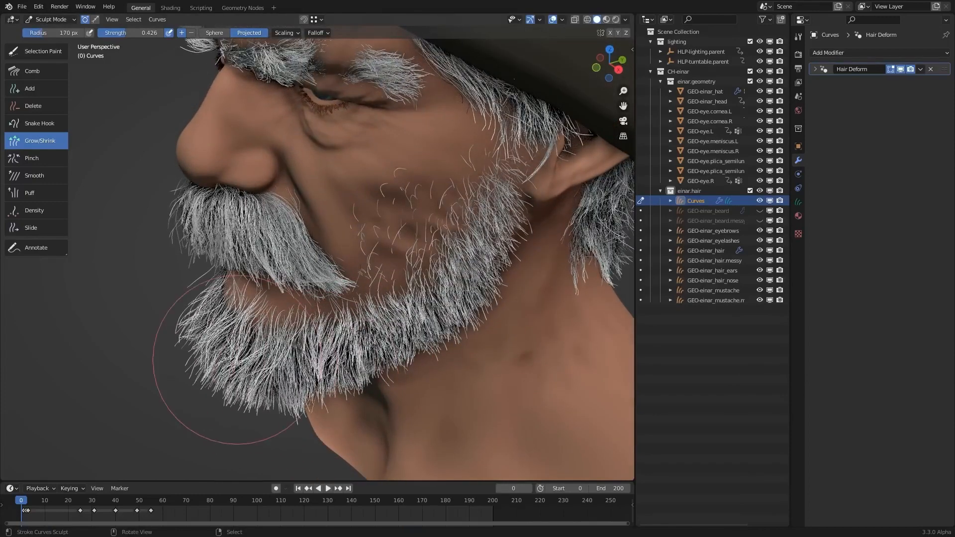
- Clump the beard hair around the chin and jaw with the Pinch brush at a 52 px radius and 0.364 strength
mouse_move(214, 405)
middle_mouse_down()
mouse_move(305, 354)
mouse_move(306, 206)
middle_mouse_up()
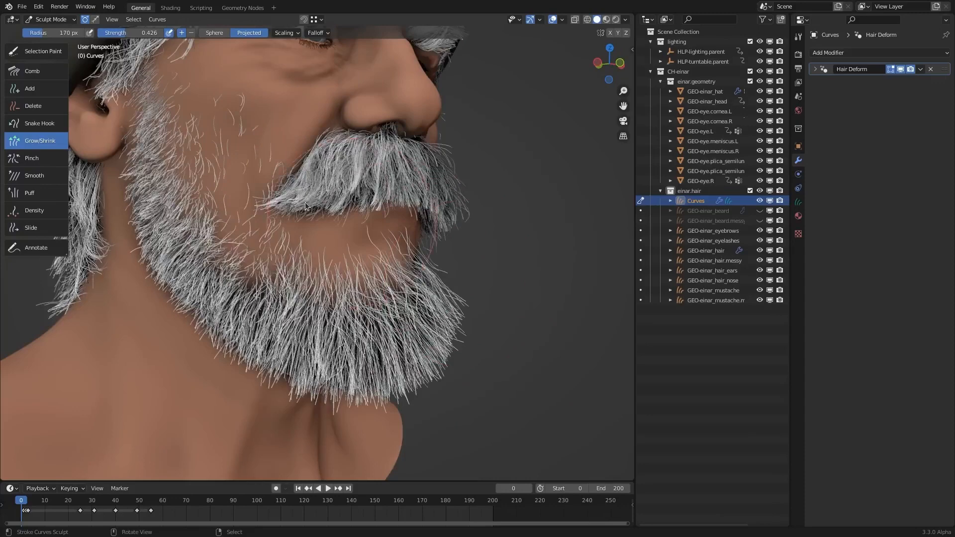
left_click(32, 158)
middle_click_drag(465, 345, 488, 352)
mouse_move(479, 350)
left_mouse_down()
mouse_move(439, 339)
mouse_move(412, 408)
left_mouse_up()
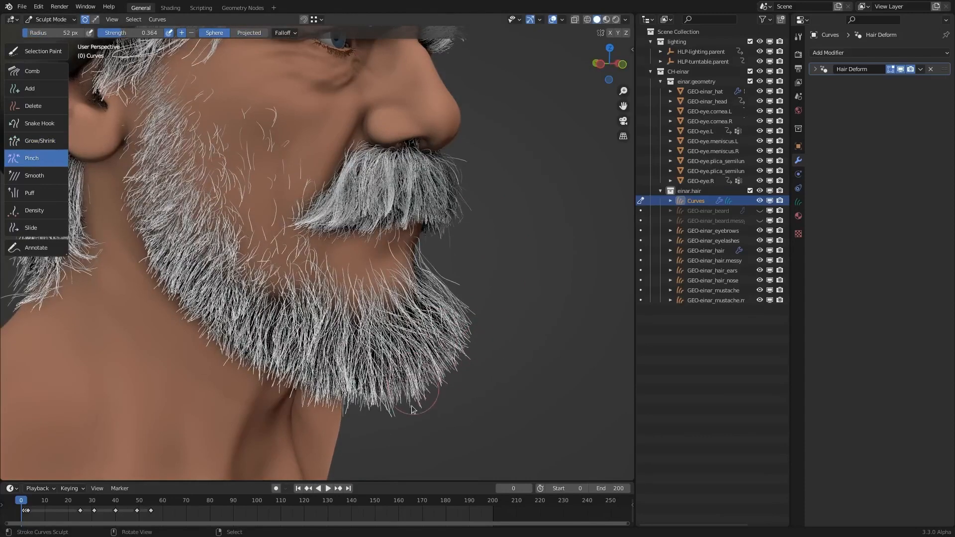
middle_click_drag(468, 311, 288, 307)
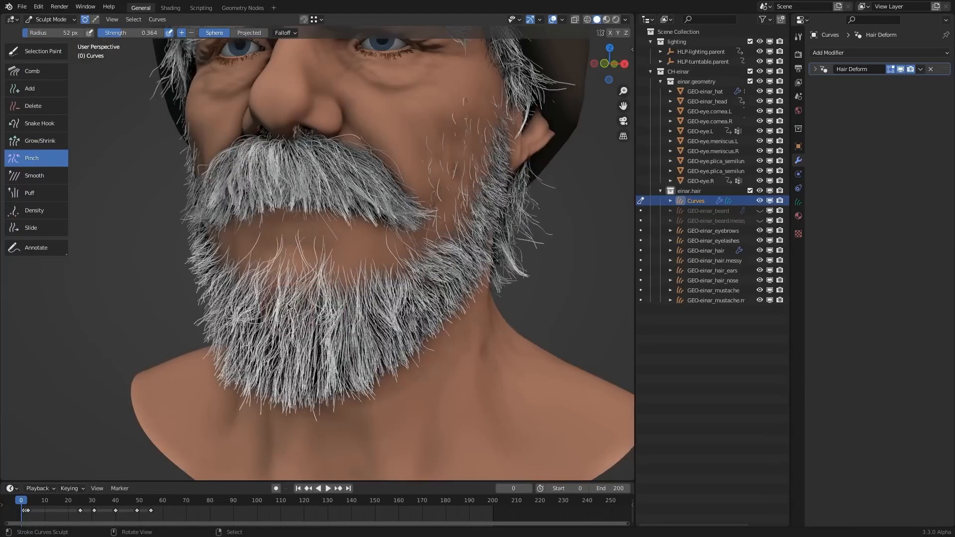
left_click_drag(288, 307, 272, 293)
middle_click_drag(267, 382, 315, 295)
middle_click_drag(244, 263, 222, 254)
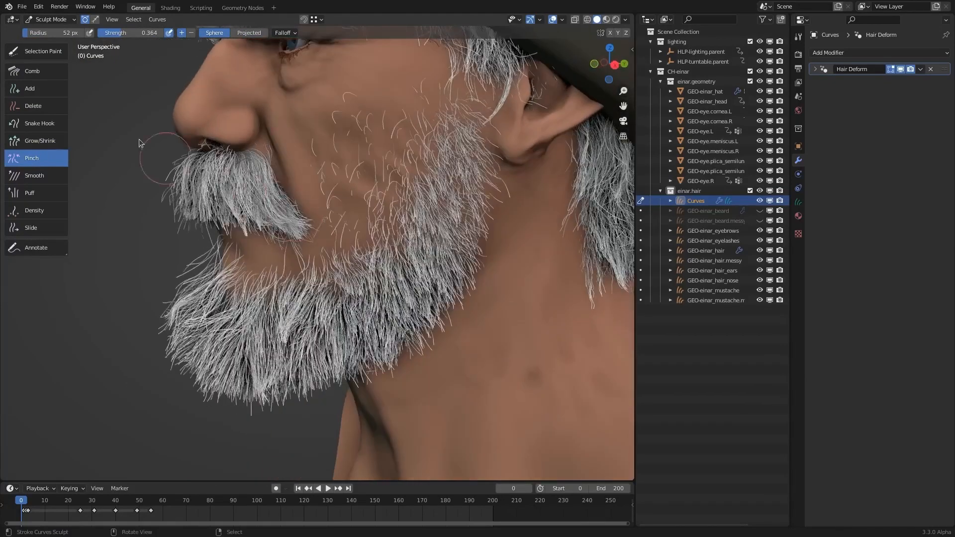
- Comb the beard hair into shape around the chin and both jaw sides with the Comb brush at a 204 px radius
left_click(31, 71)
key("f")
left_click(381, 324)
middle_click_drag(311, 301, 282, 294)
mouse_move(169, 294)
left_mouse_down()
mouse_move(150, 310)
mouse_move(166, 369)
left_mouse_up()
mouse_move(343, 312)
middle_mouse_down()
mouse_move(473, 302)
mouse_move(485, 343)
mouse_move(476, 383)
middle_mouse_up()
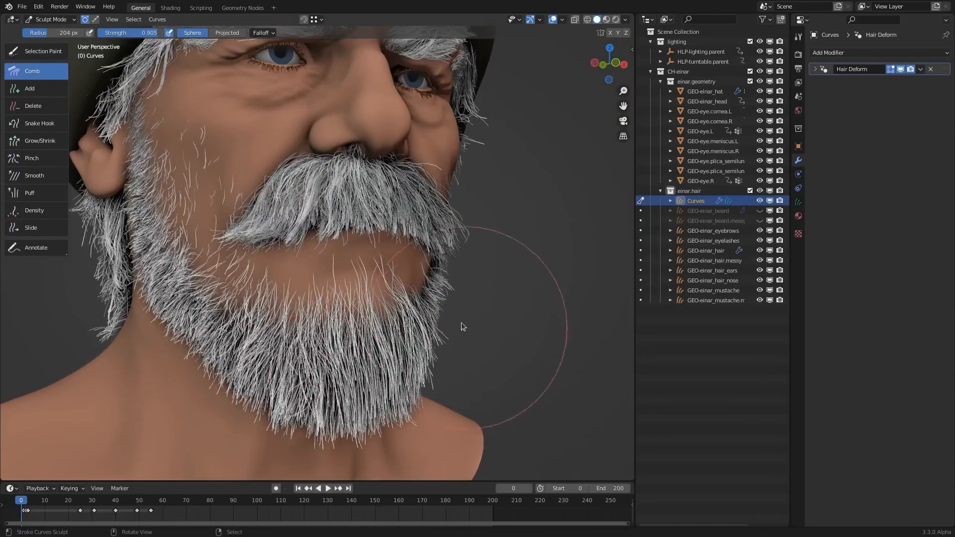
middle_click_drag(458, 324, 488, 348)
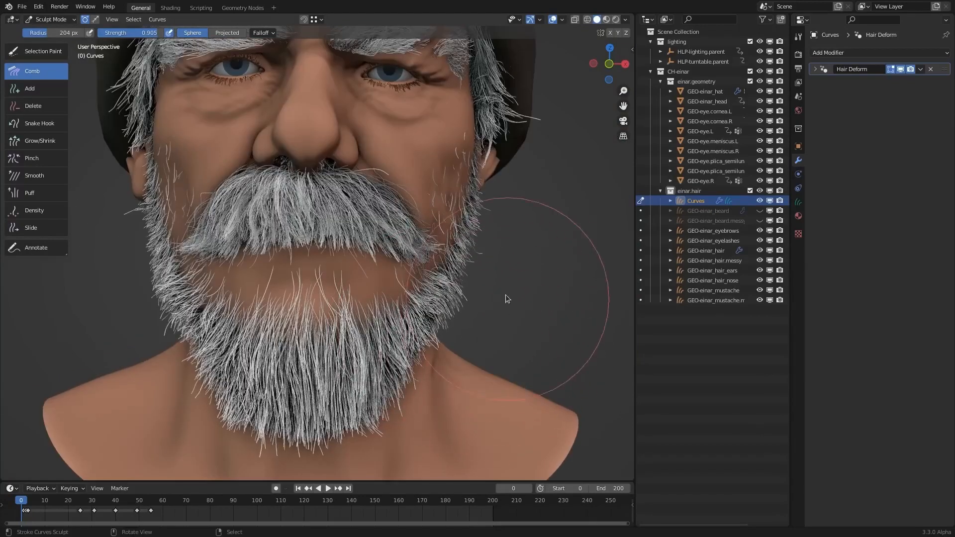
mouse_move(288, 377)
middle_mouse_down()
mouse_move(490, 312)
mouse_move(460, 346)
middle_mouse_up()
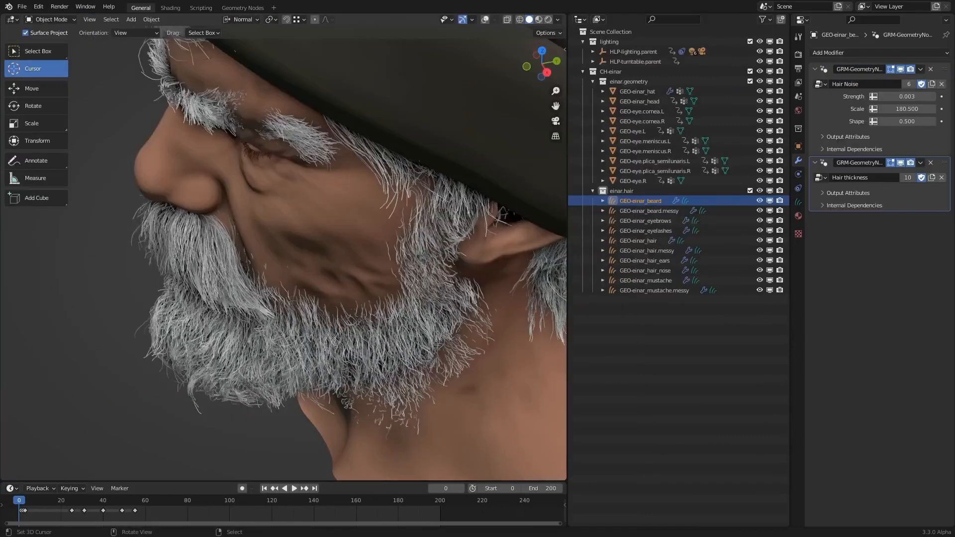
middle_click_drag(527, 298, 391, 270)
scroll(391, 270, "down", 3)
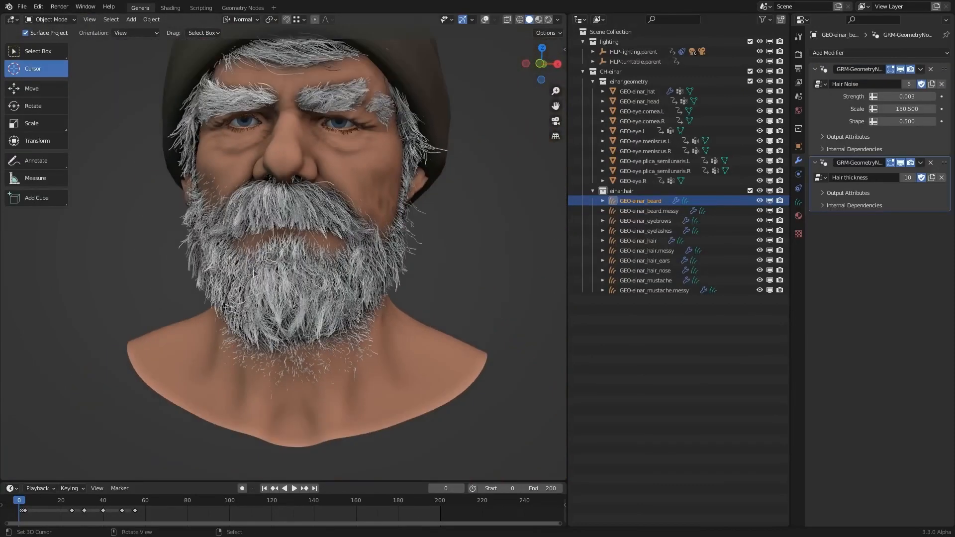
- Look over the finished character's full beard and mustache from the front and side
middle_click_drag(254, 273, 318, 204)
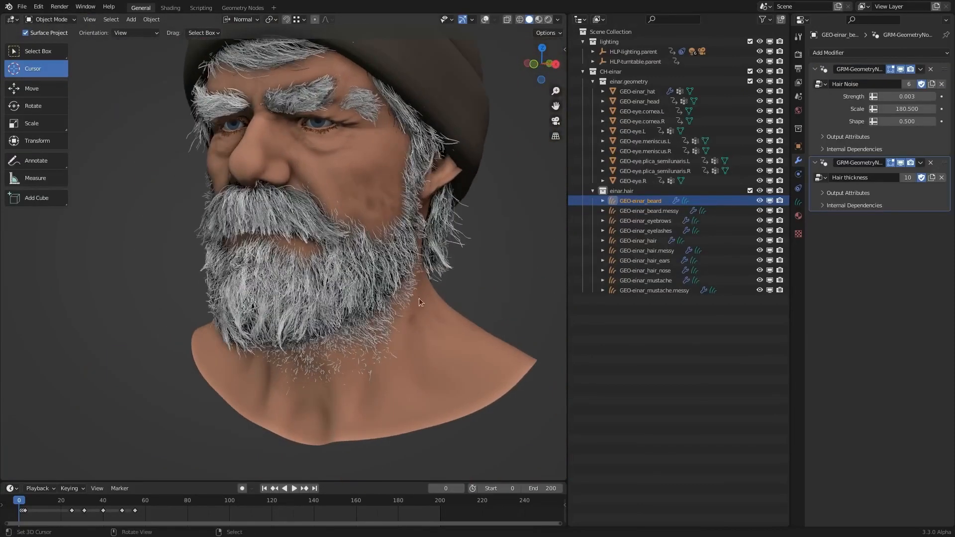
middle_click_drag(376, 258, 188, 281)
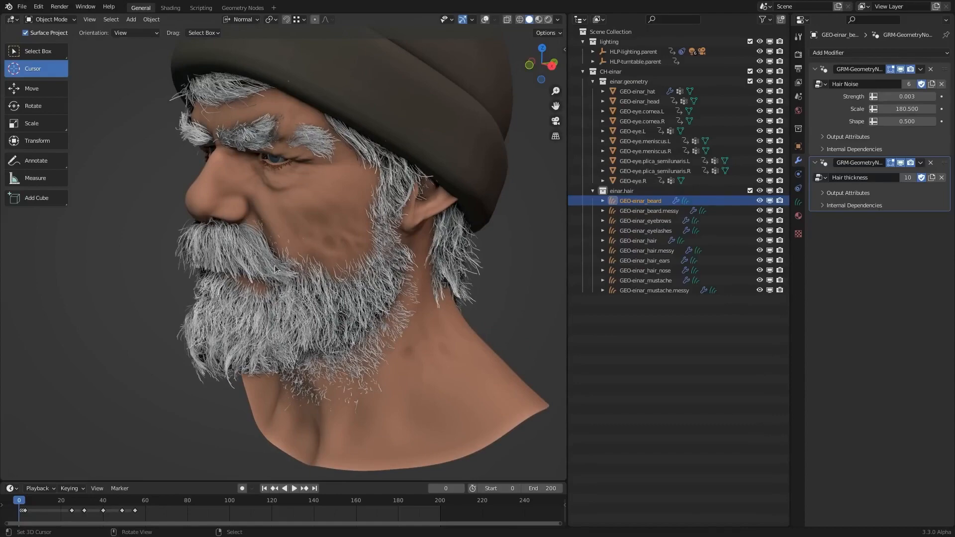
middle_click_drag(301, 283, 332, 227)
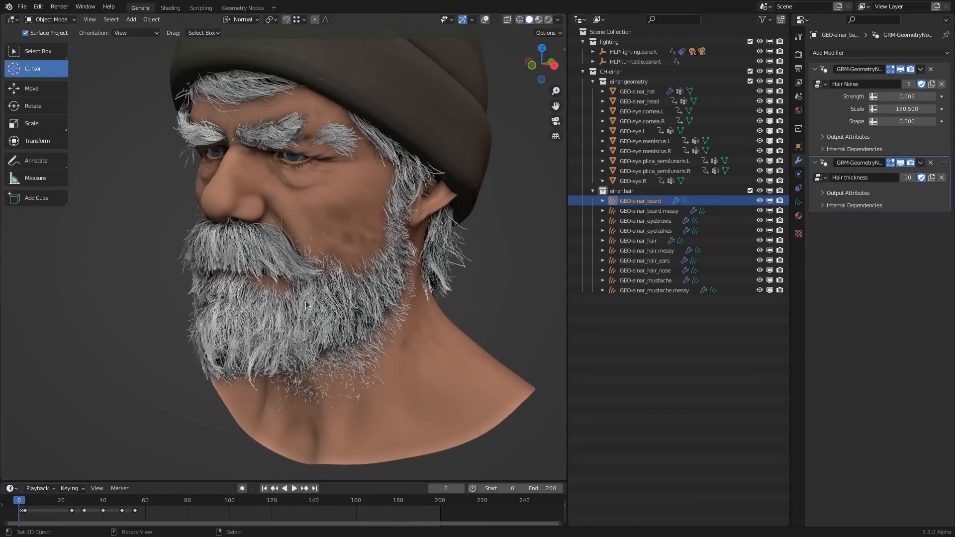
middle_click_drag(306, 304, 387, 246)
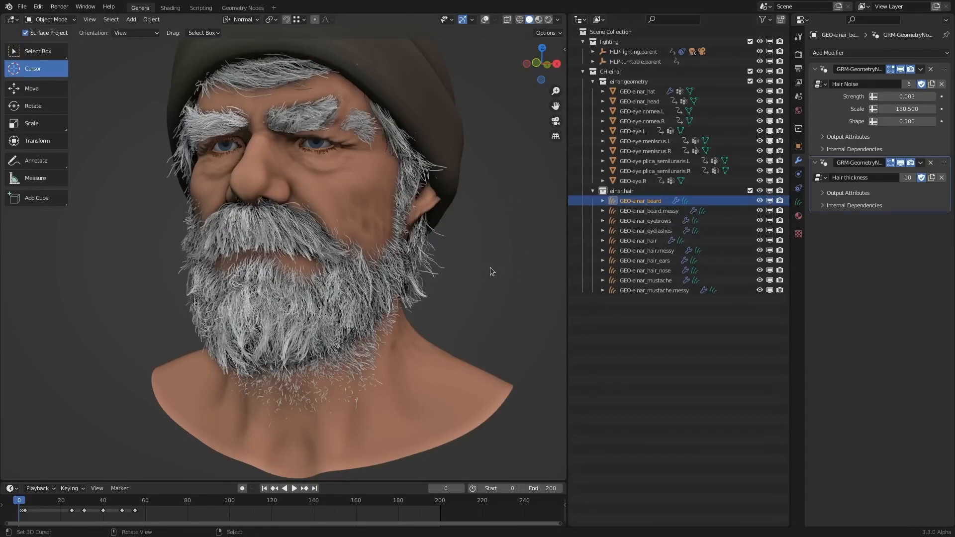
- Show the viewport overlays and compare the GEO-einar_beard and GEO-einar_beard.messy curves by selecting each in turn
left_click(654, 211)
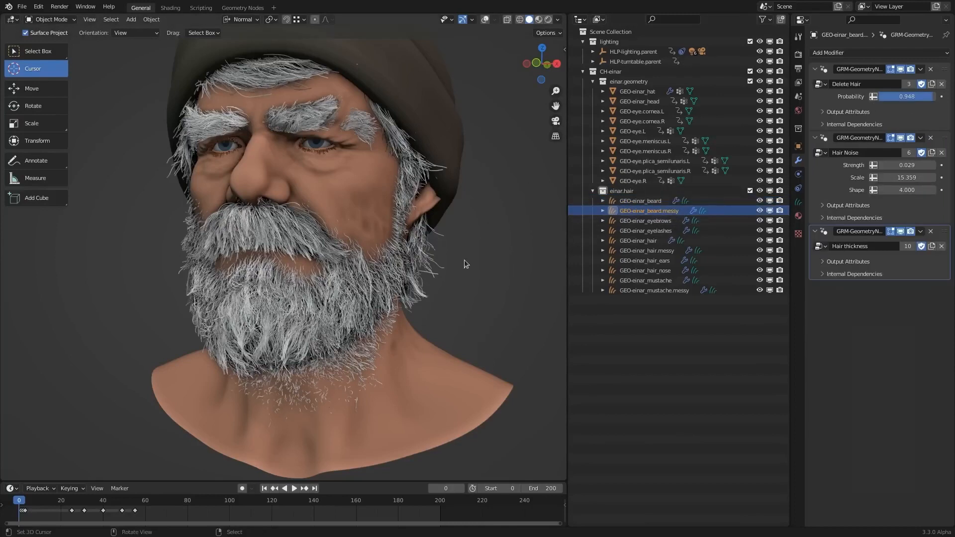
middle_click_drag(466, 264, 422, 248)
key("z")
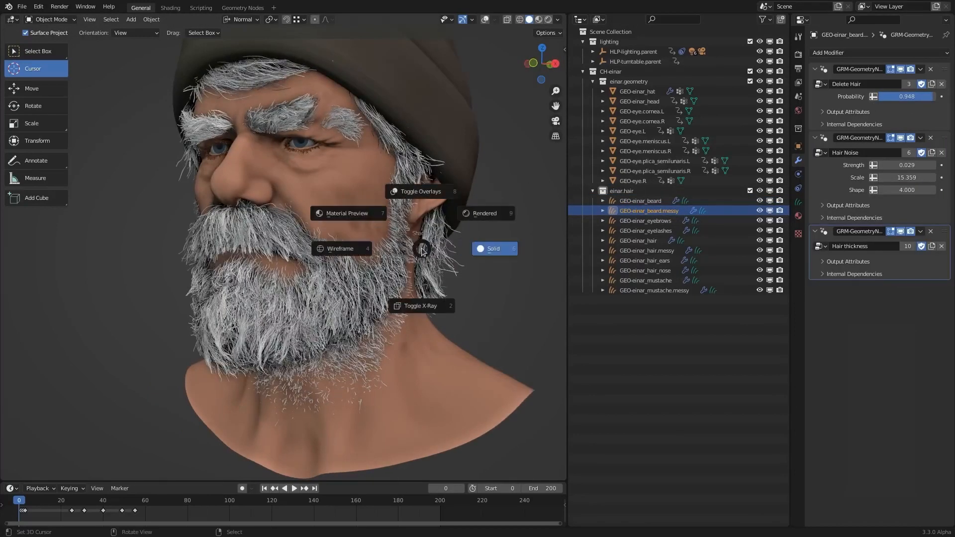
left_click(406, 142)
scroll(343, 282, "up", 3)
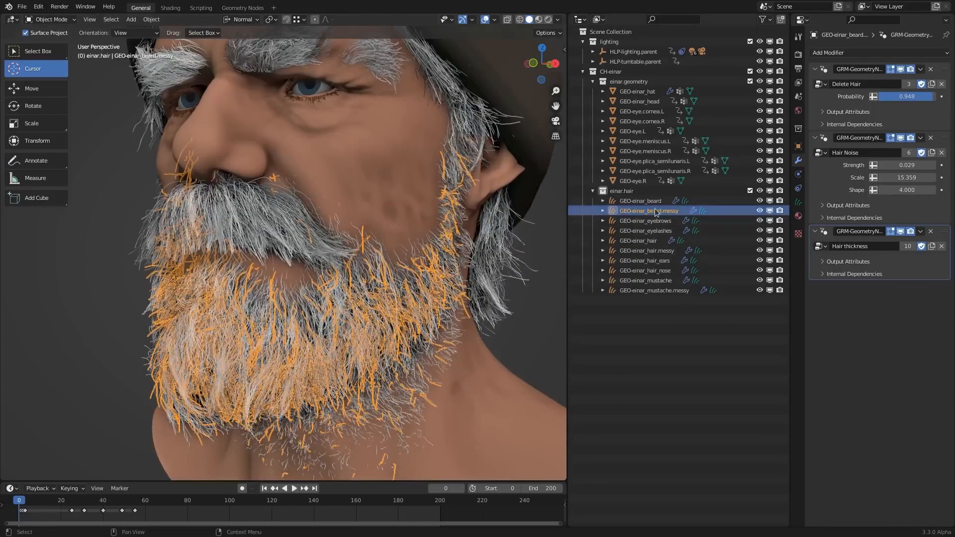
left_click(642, 201)
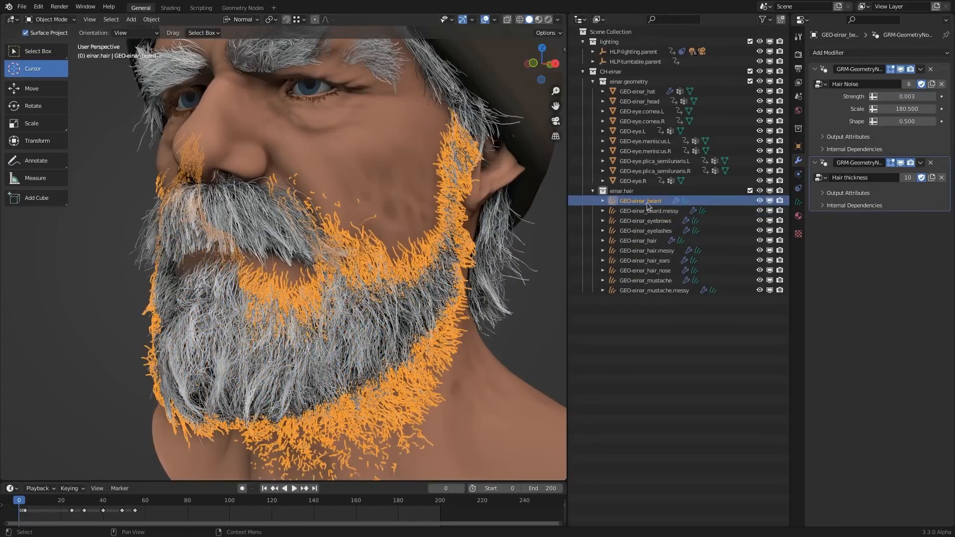
left_click(655, 212)
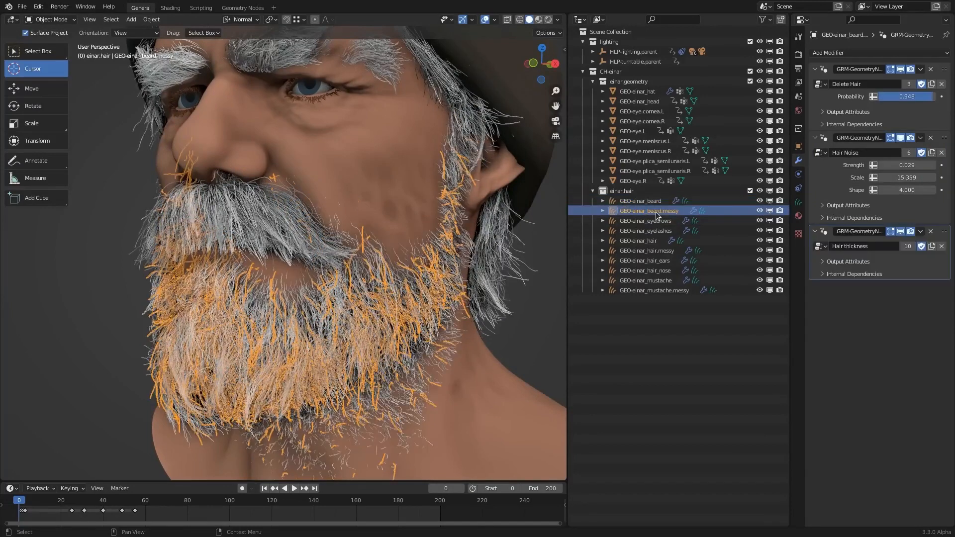
- Check the curves data that GEO-einar_beard.messy uses and hide the viewport overlays
left_click(799, 201)
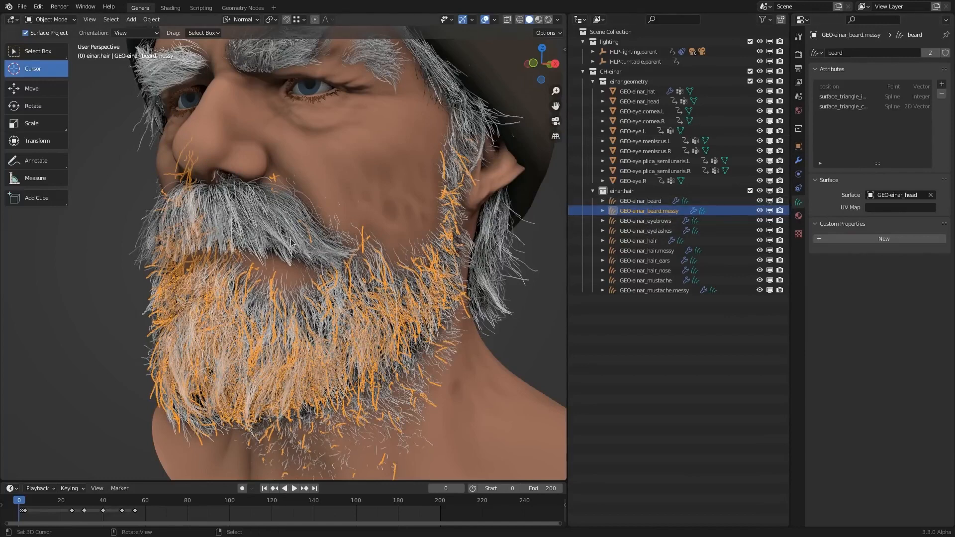
key("ctrl+Tab")
left_click(395, 232)
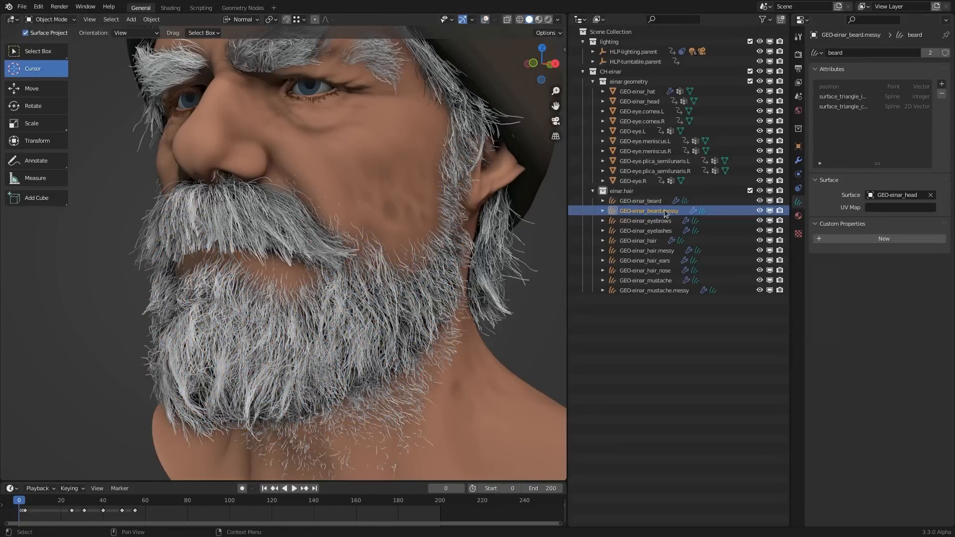
- Collapse the Hair thickness modifier of GEO-einar_beard.messy and hide GEO-einar_beard to isolate the messy hair layer
left_click(798, 160)
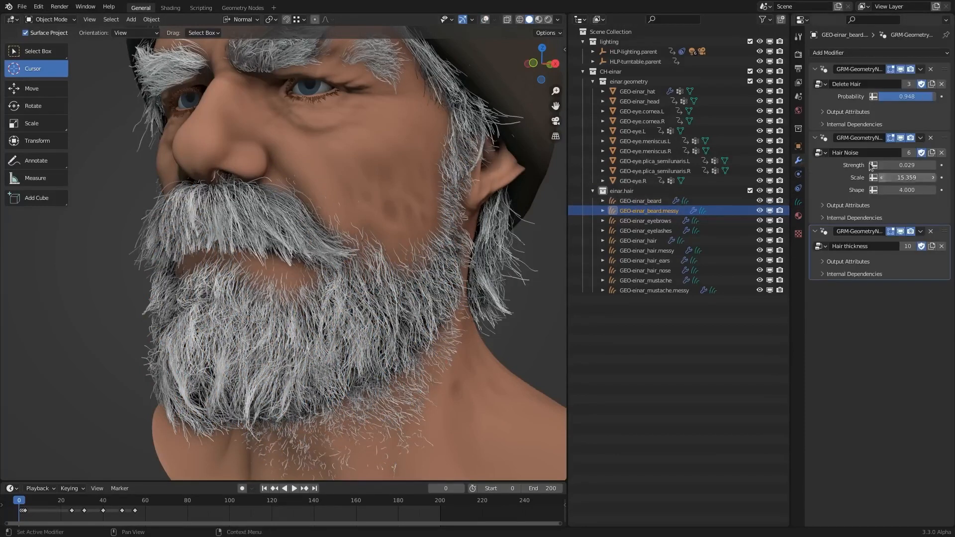
left_click(815, 231)
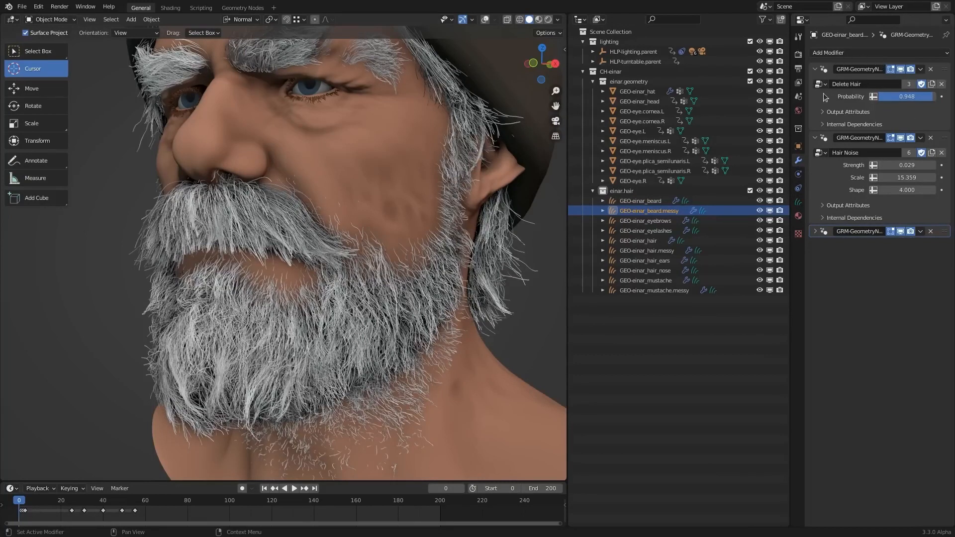
left_click(759, 200)
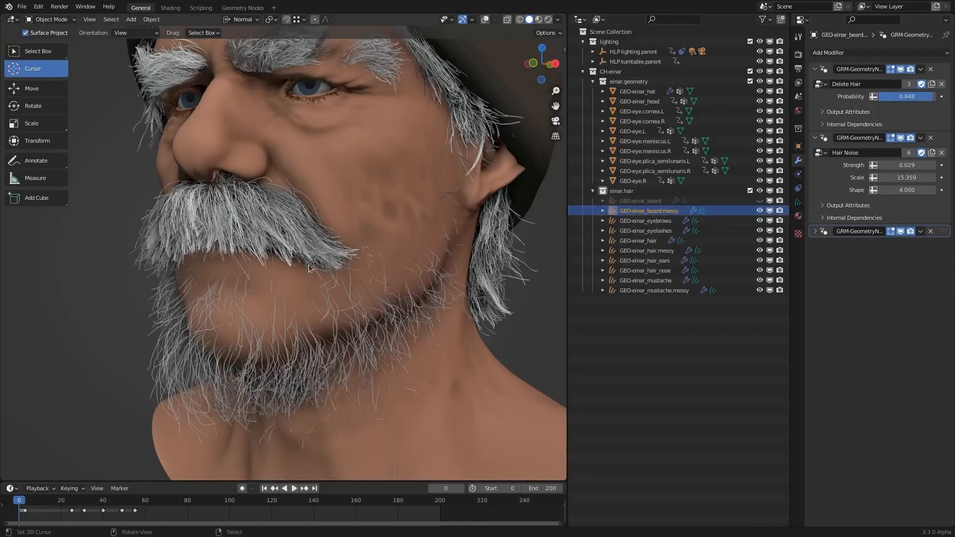
middle_click_drag(447, 244, 445, 231, "shift")
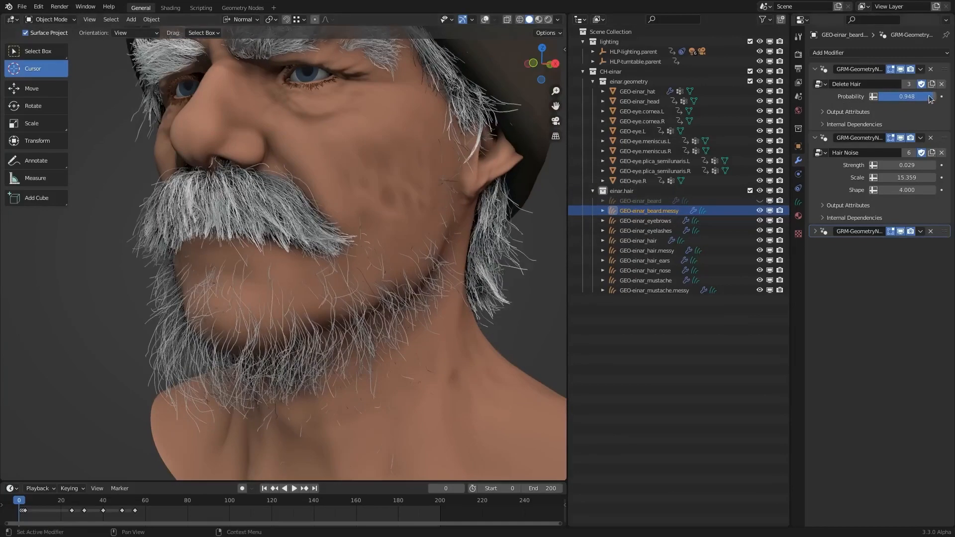
mouse_move(929, 99)
left_mouse_down()
mouse_move(875, 98)
mouse_move(933, 96)
left_mouse_up()
- Examine the Delete Hair node tree in the Geometry Nodes workspace and return to the General workspace
left_click(243, 8)
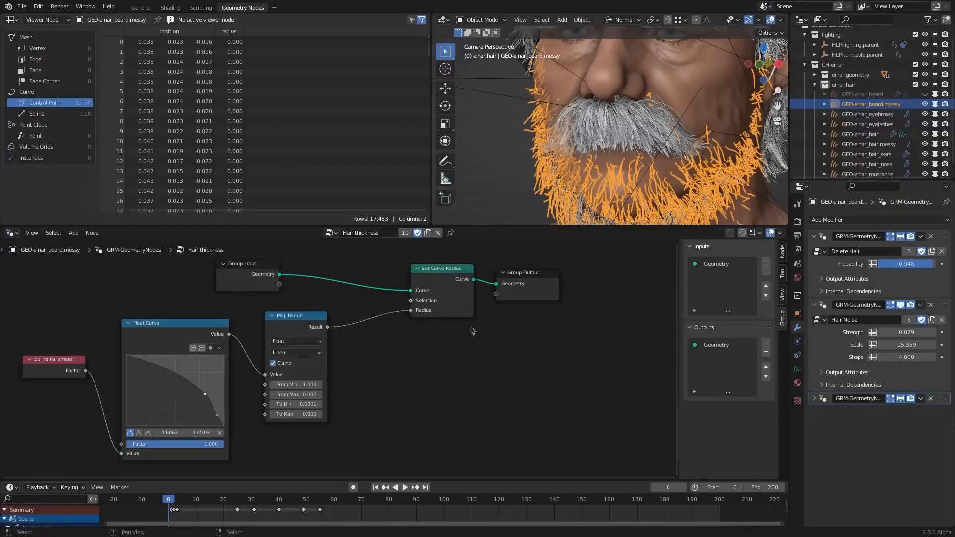
left_click(822, 279)
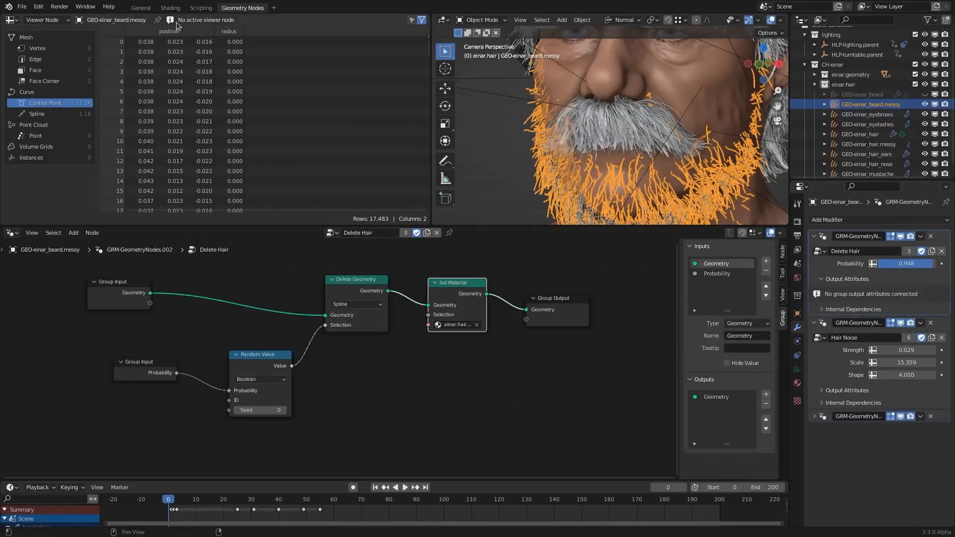
left_click(140, 7)
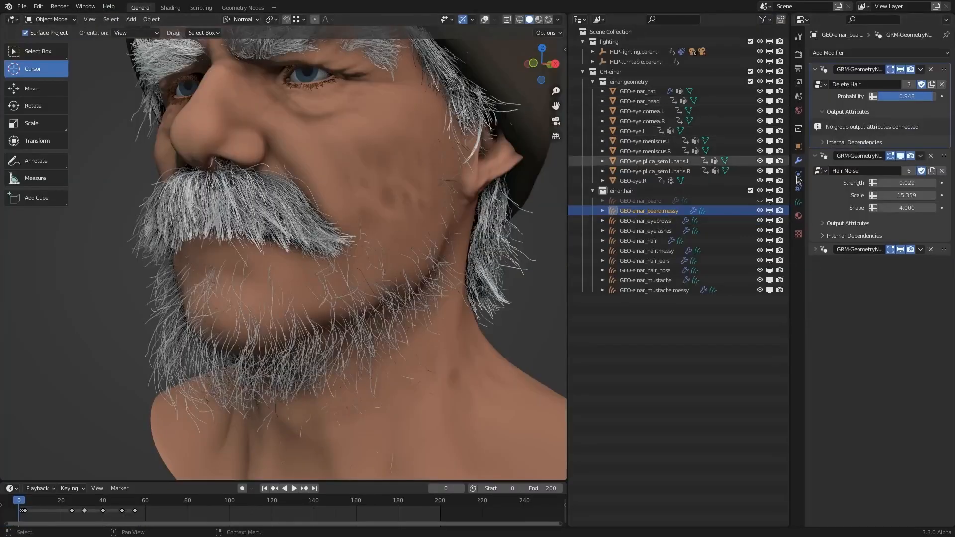
left_click_drag(876, 188, 892, 188)
key("Escape")
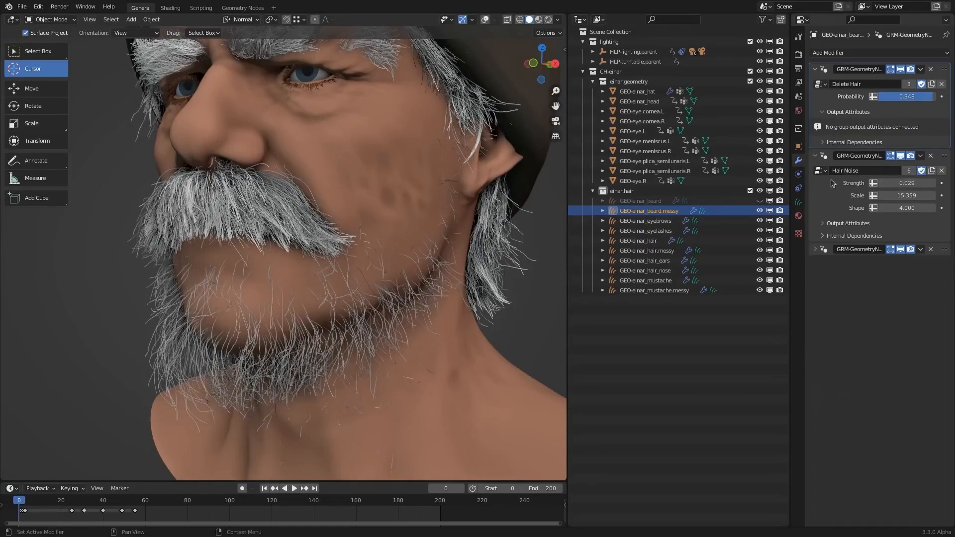
- Unhide GEO-einar_beard and set the Hair Noise Strength of GEO-einar_beard.messy to 0.075
left_click(758, 199)
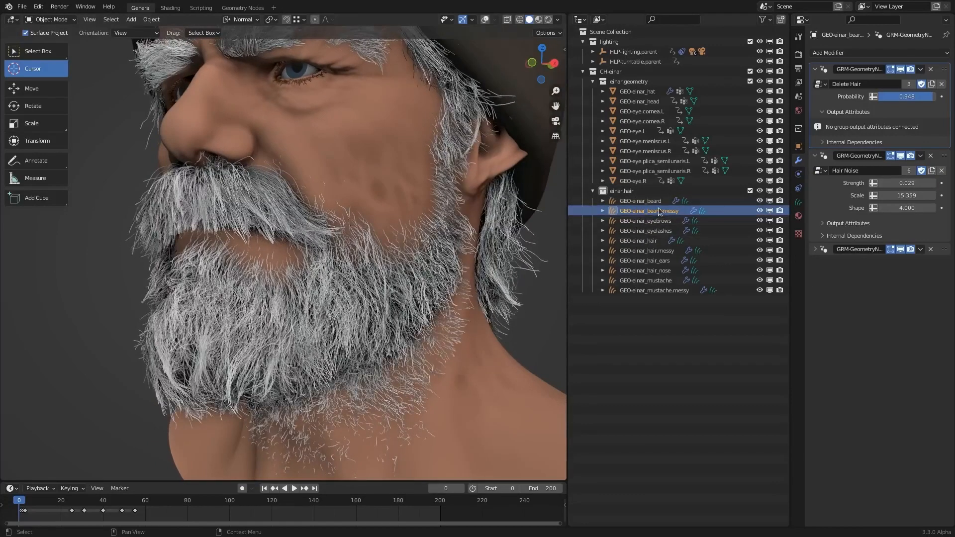
left_click(646, 201)
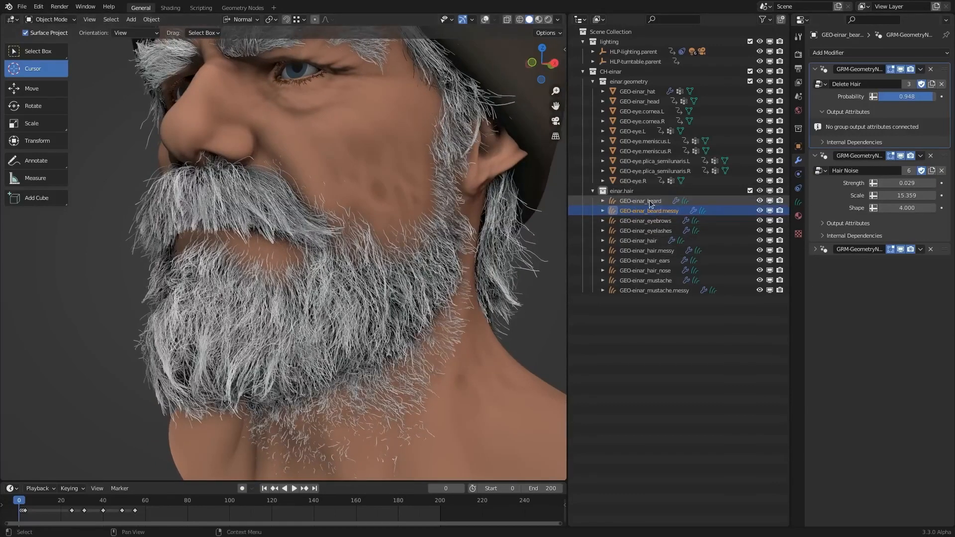
left_click(648, 212)
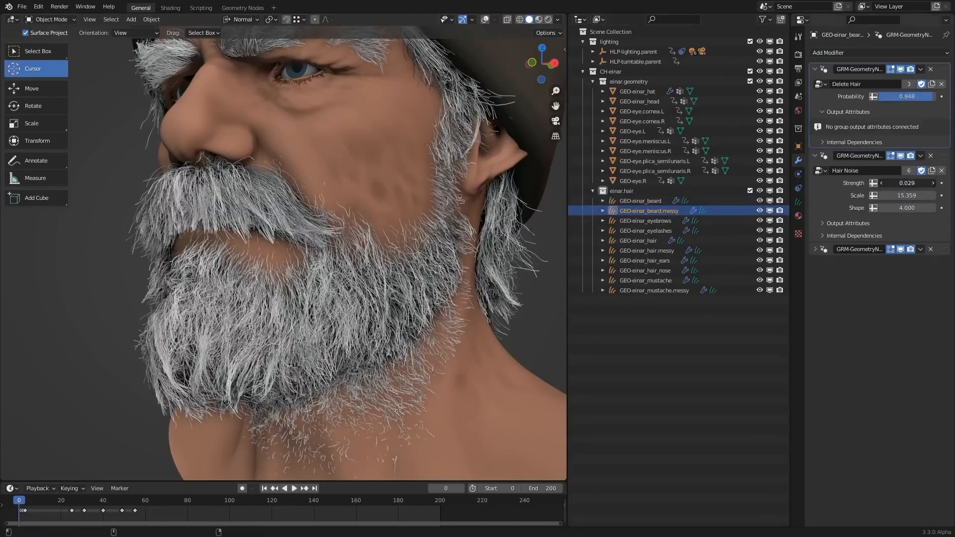
left_click_drag(907, 183, 931, 182)
middle_click_drag(153, 230, 184, 228)
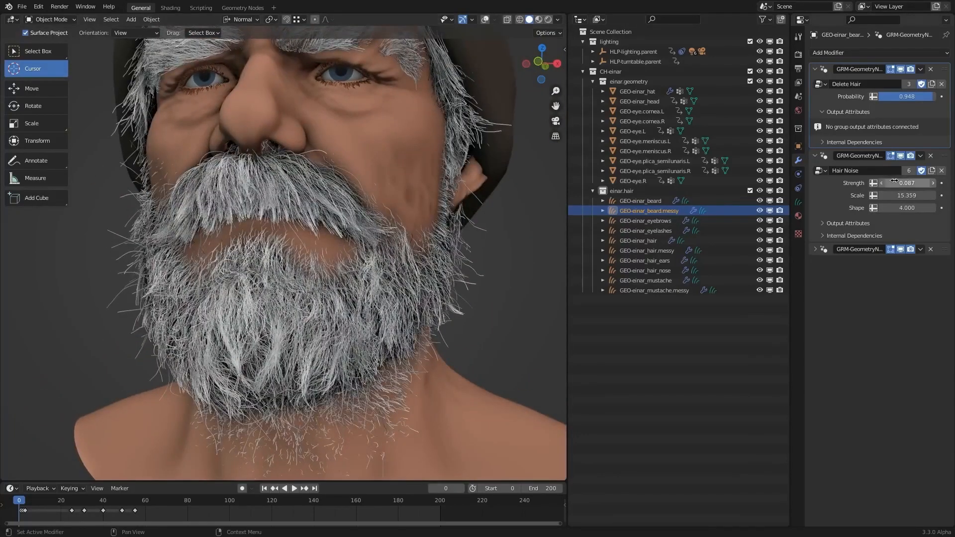
left_click_drag(906, 183, 900, 183)
middle_click_drag(252, 208, 279, 205)
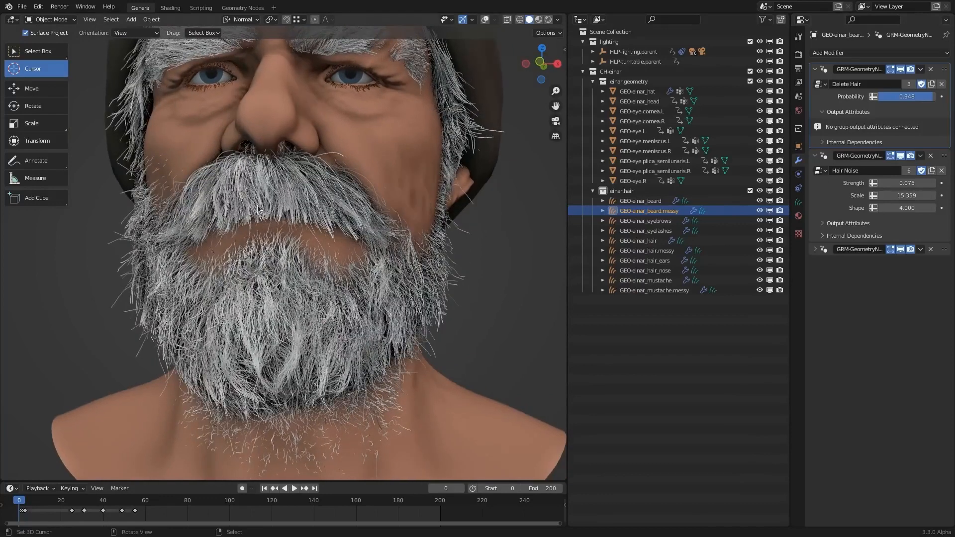
- Enter Sculpt Mode on GEO-einar_beard and switch the sculpting to GEO-einar_beard.messy
left_click(798, 202)
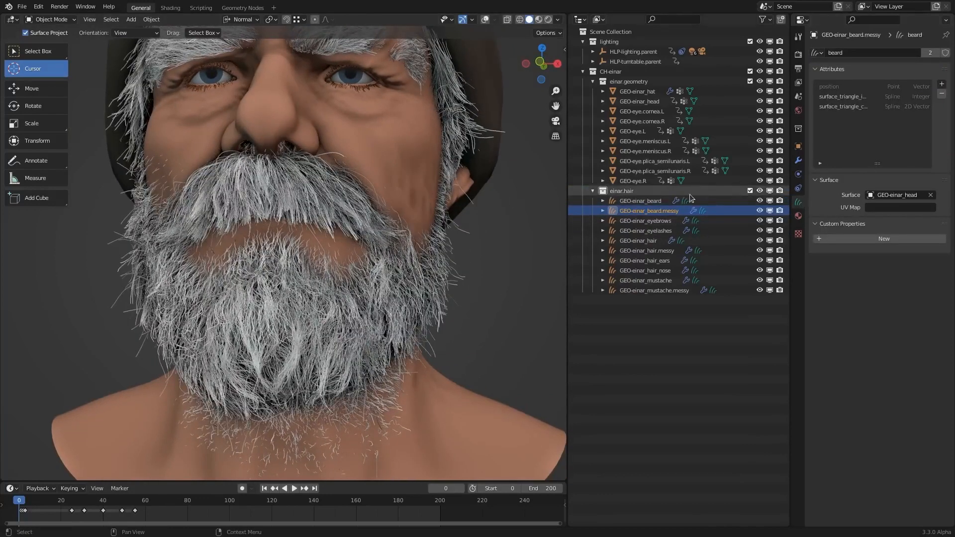
left_click(646, 200)
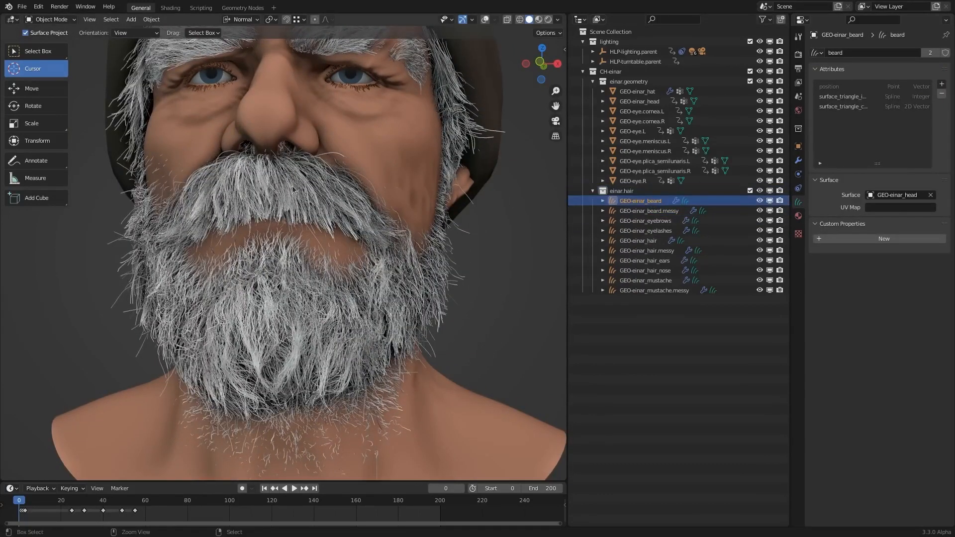
key("ctrl+Tab")
left_click(292, 243)
key("ctrl+Tab")
key("Escape")
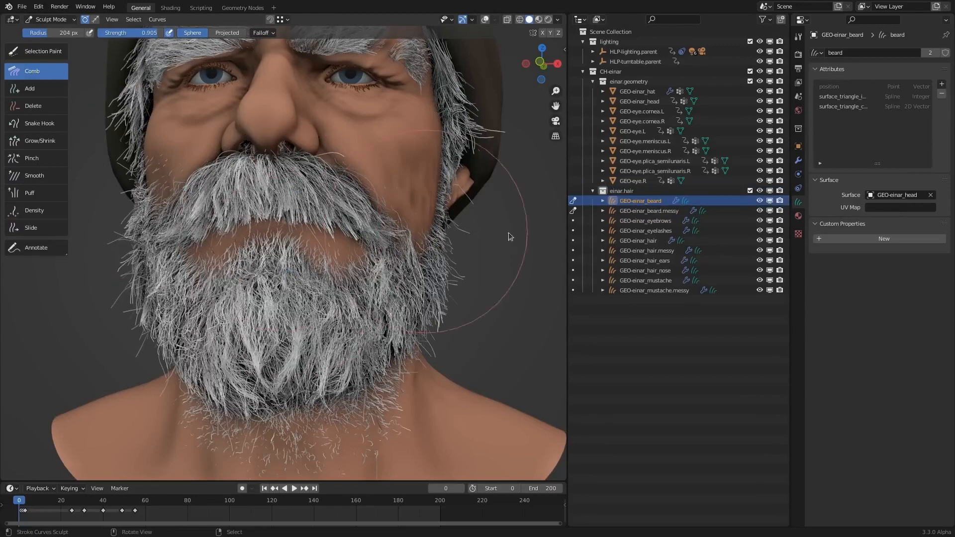
middle_click_drag(533, 249, 512, 250)
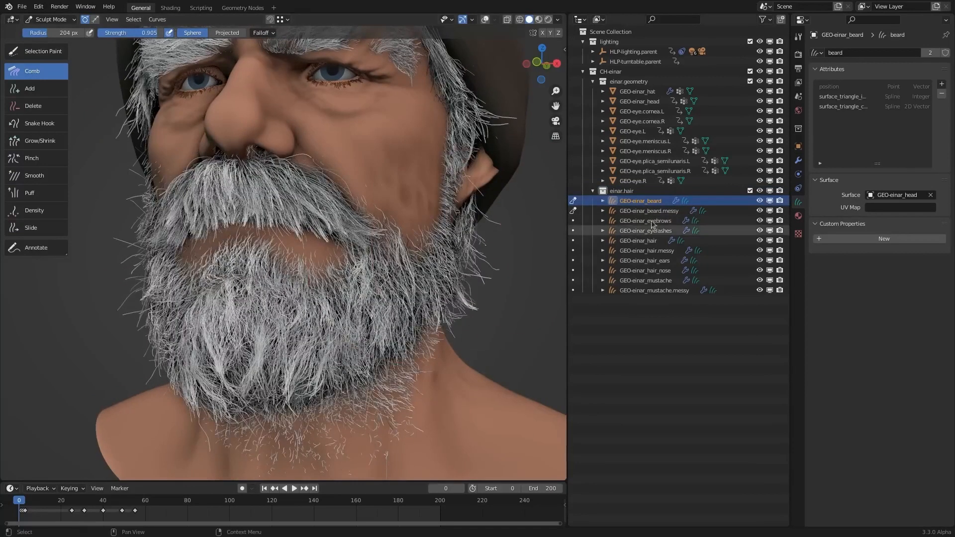
left_click(651, 212)
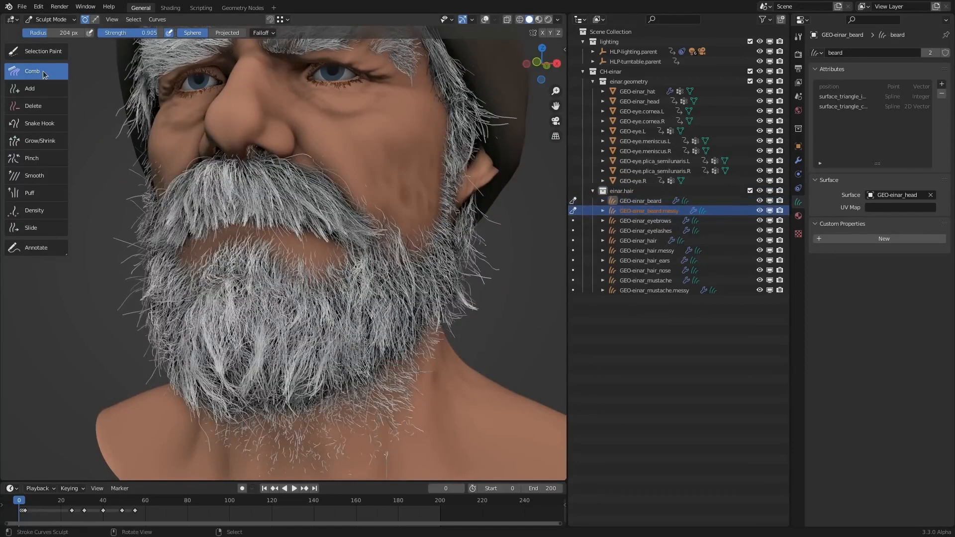